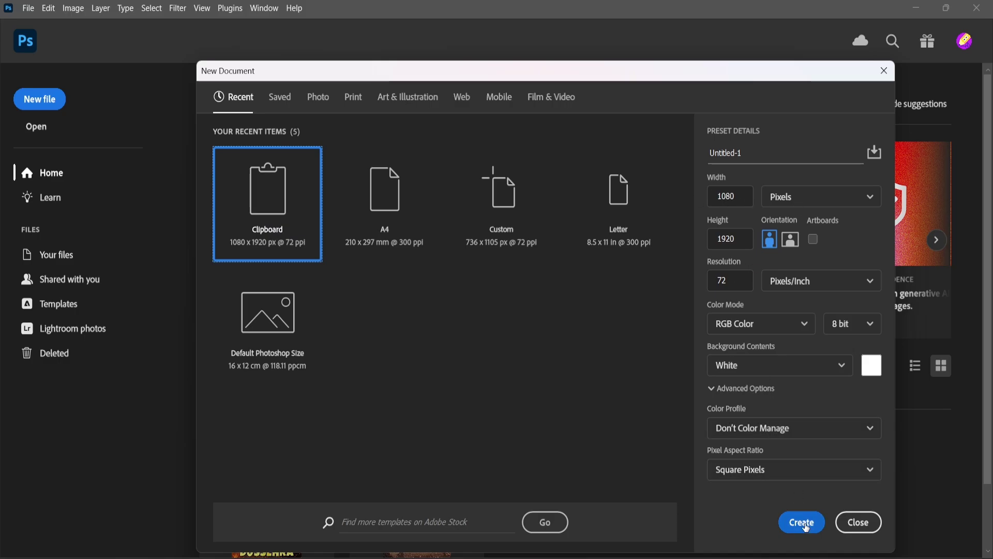
# Create a new 1080×1920 portrait document
pyautogui.click(802, 523)
pyautogui.click(388, 295)
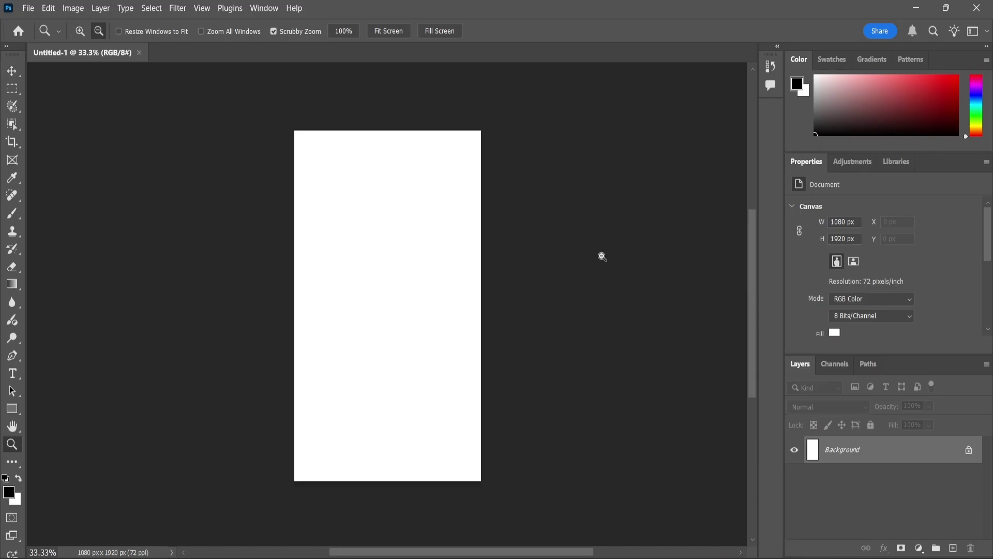
pyautogui.scroll(-1, 602, 257)
# Bring in the fiery orange texture image and scale it to fill the canvas
pyautogui.hotkey('alt', 'Tab')
pyautogui.moveTo(507, 150)
pyautogui.mouseDown()
pyautogui.moveTo(669, 551)
pyautogui.moveTo(434, 326)
pyautogui.mouseUp()
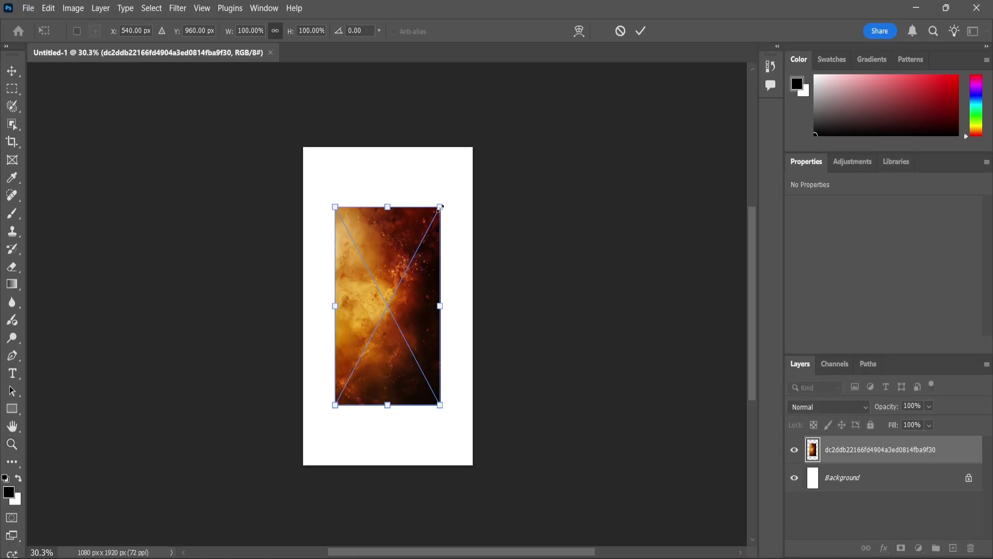
pyautogui.moveTo(440, 206); pyautogui.dragTo(475, 147)
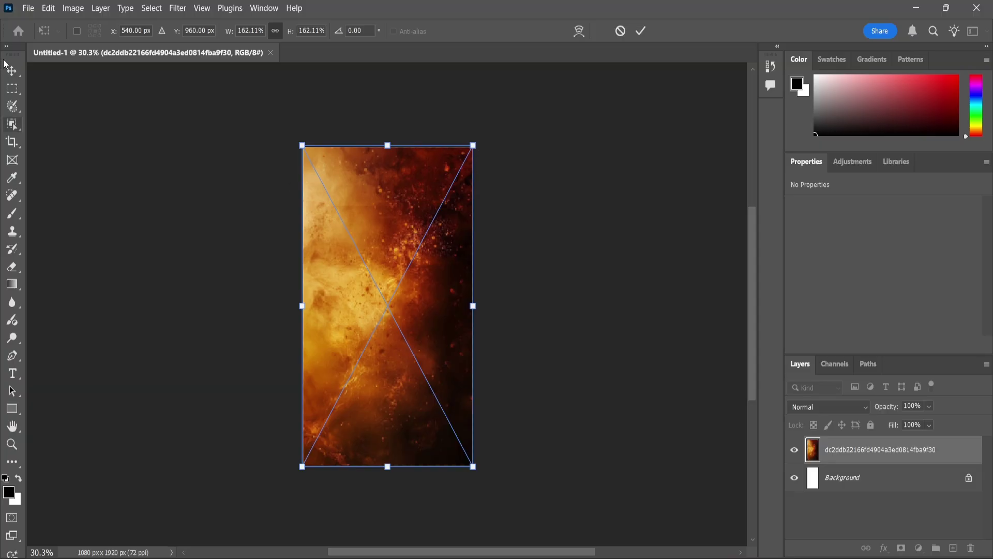
pyautogui.press('Return')
# Fully lock the texture layer
pyautogui.scroll(2, 392, 263)
pyautogui.scroll(-1, 392, 262)
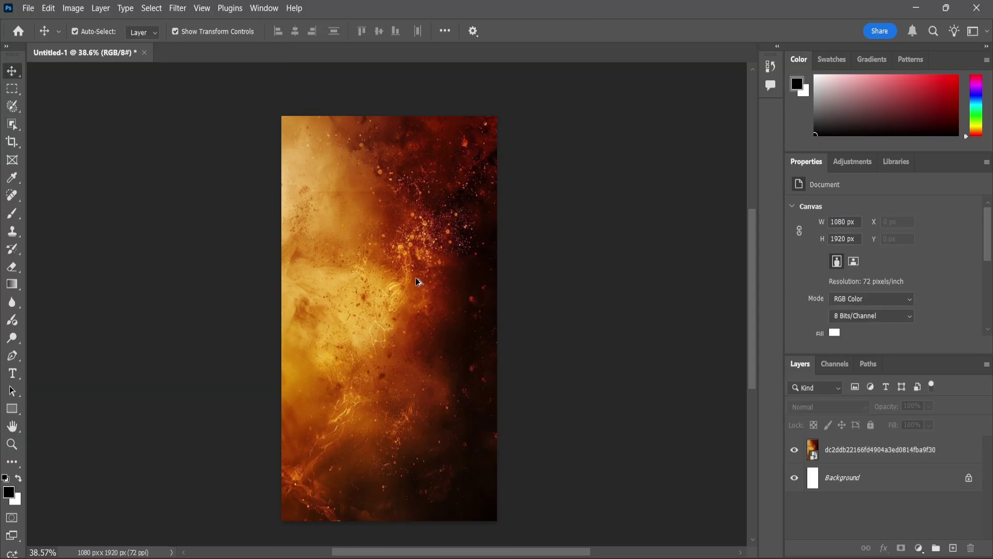
pyautogui.click(415, 277)
pyautogui.click(871, 424)
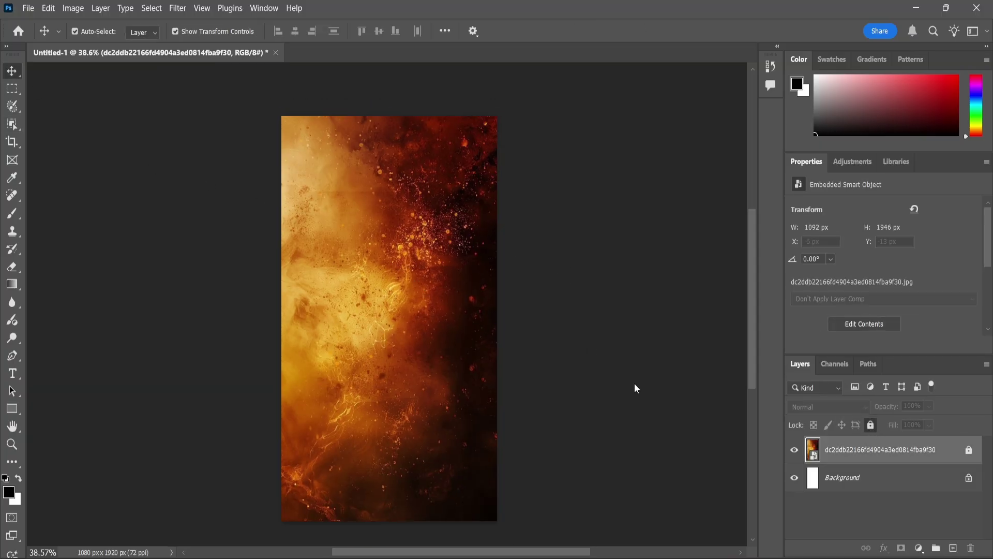
pyautogui.scroll(-1, 450, 298)
# Place the moon and palace image over the texture in Screen blend mode
pyautogui.click(604, 287)
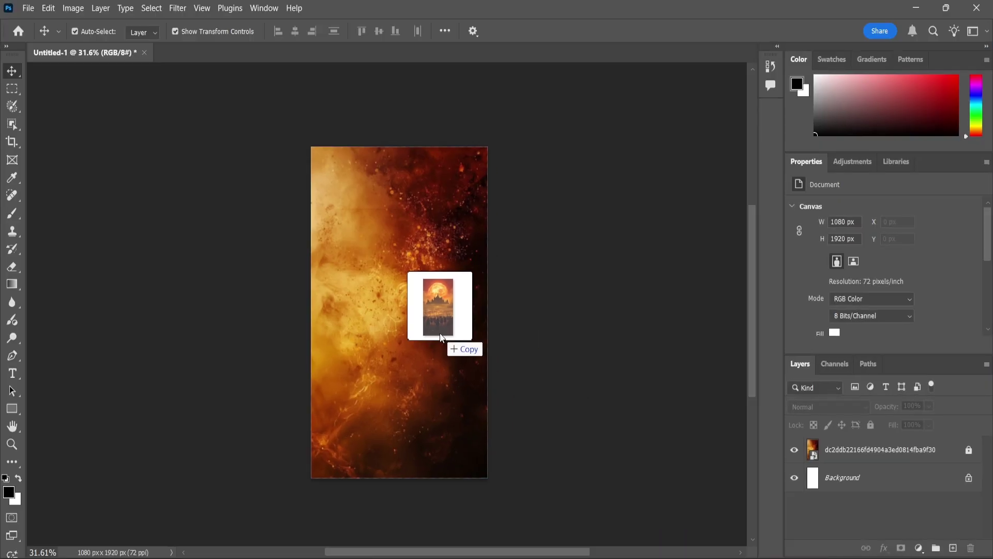
pyautogui.moveTo(621, 472); pyautogui.dragTo(448, 333)
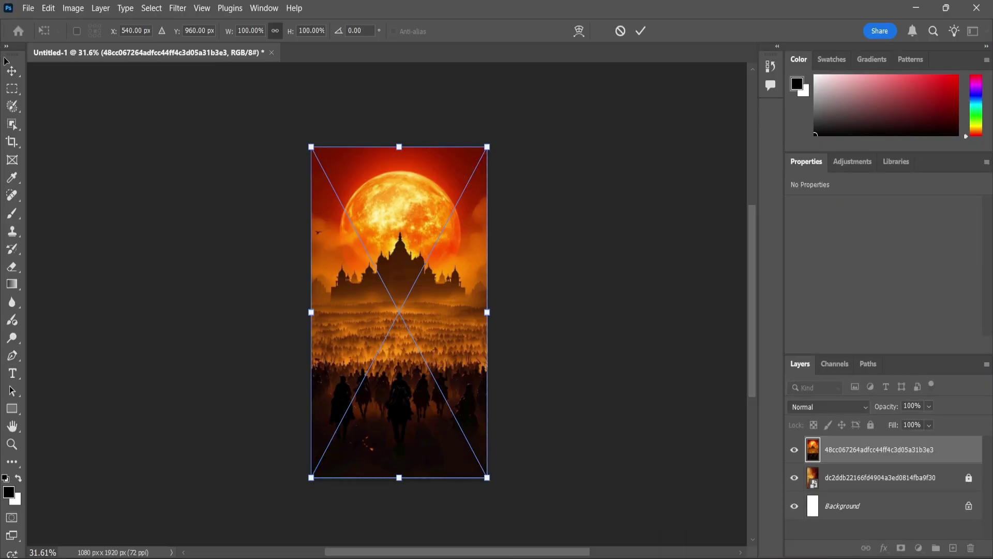
pyautogui.press('Return')
pyautogui.scroll(1, 430, 293)
pyautogui.scroll(2, 414, 290)
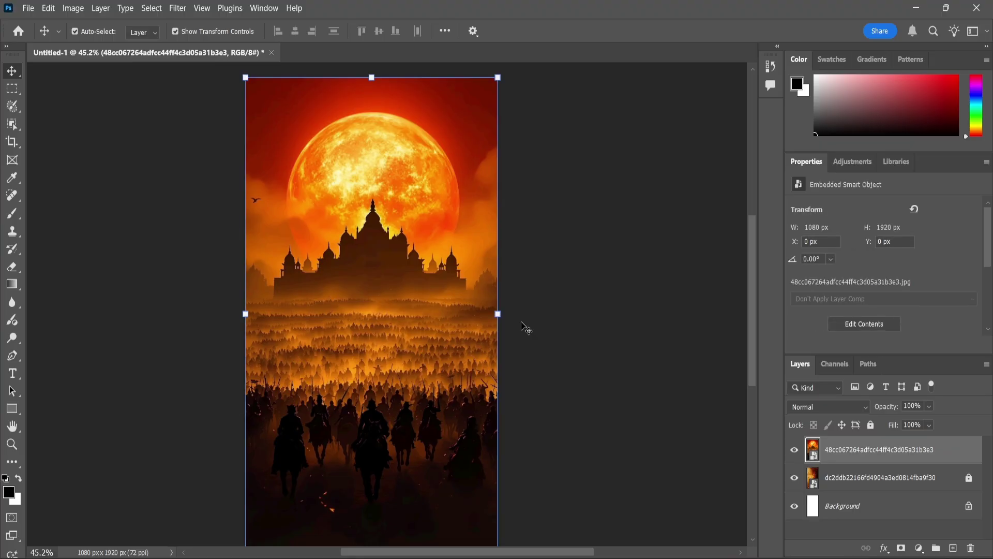
pyautogui.click(868, 412)
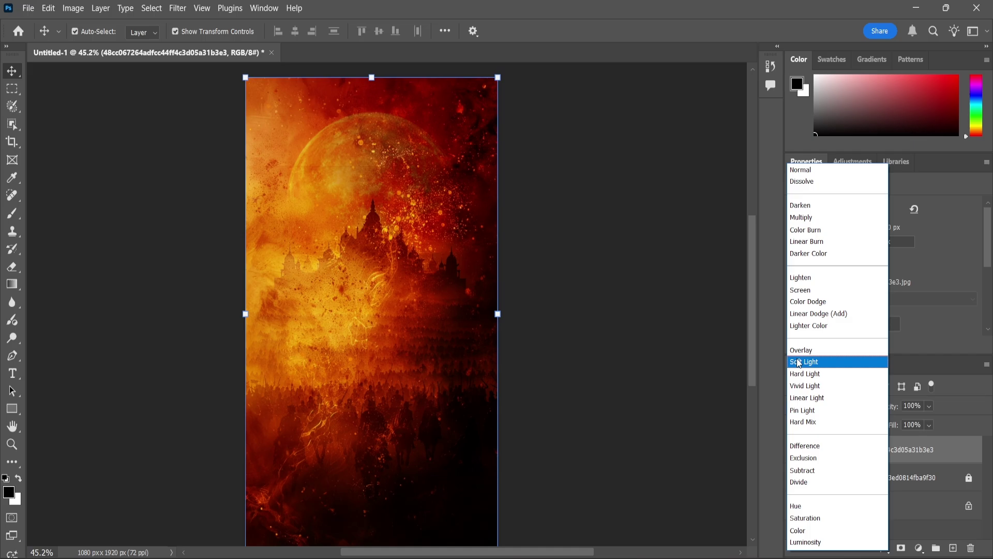
pyautogui.click(807, 290)
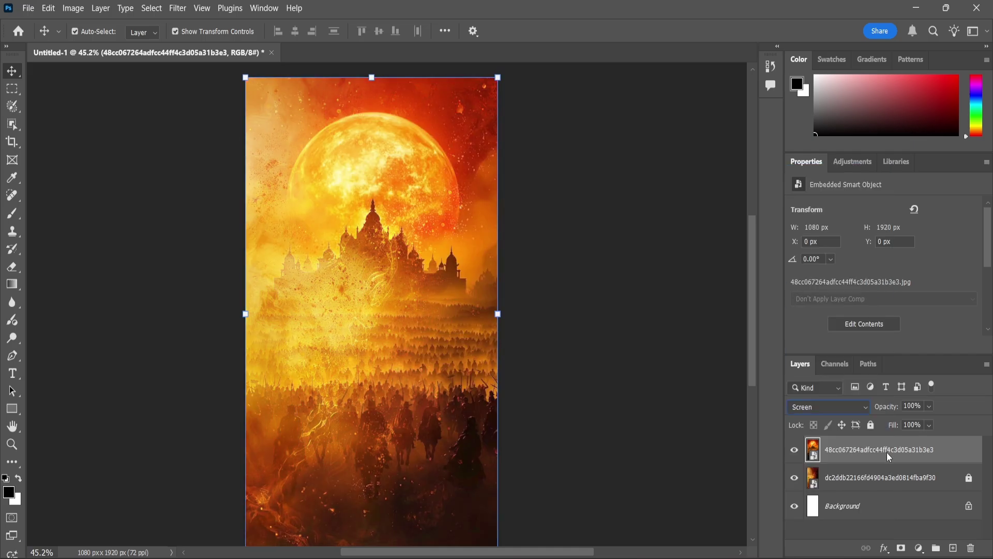
pyautogui.scroll(-2, 695, 399)
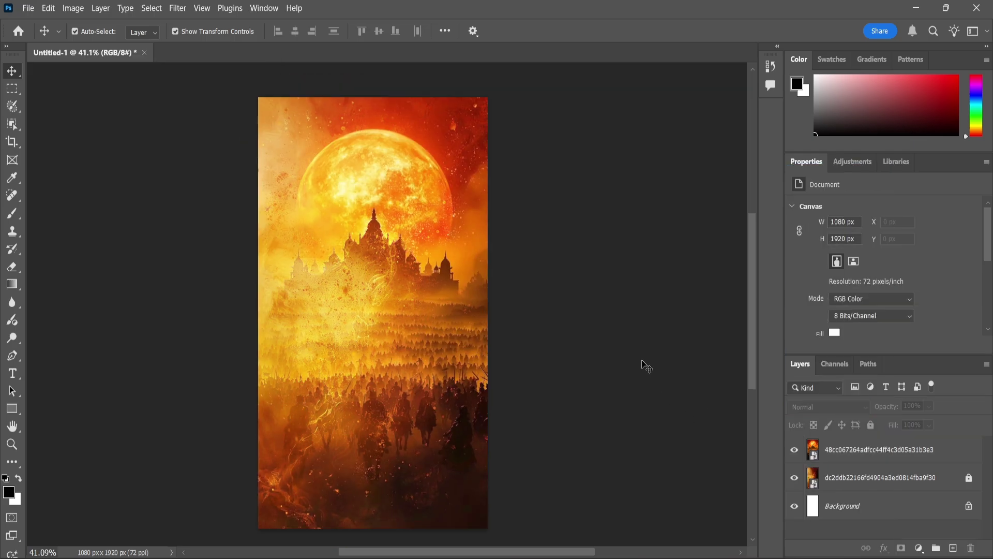
# Mask the moon image, fading its lower part with a vertical gradient
pyautogui.click(901, 547)
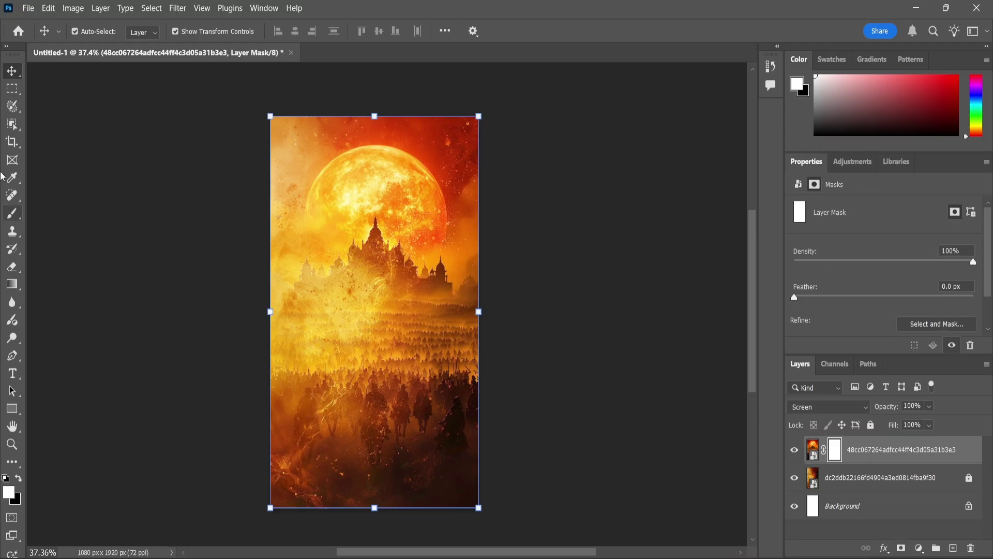
pyautogui.press('g')
pyautogui.moveTo(385, 310); pyautogui.dragTo(385, 211)
pyautogui.moveTo(385, 510); pyautogui.dragTo(386, 250)
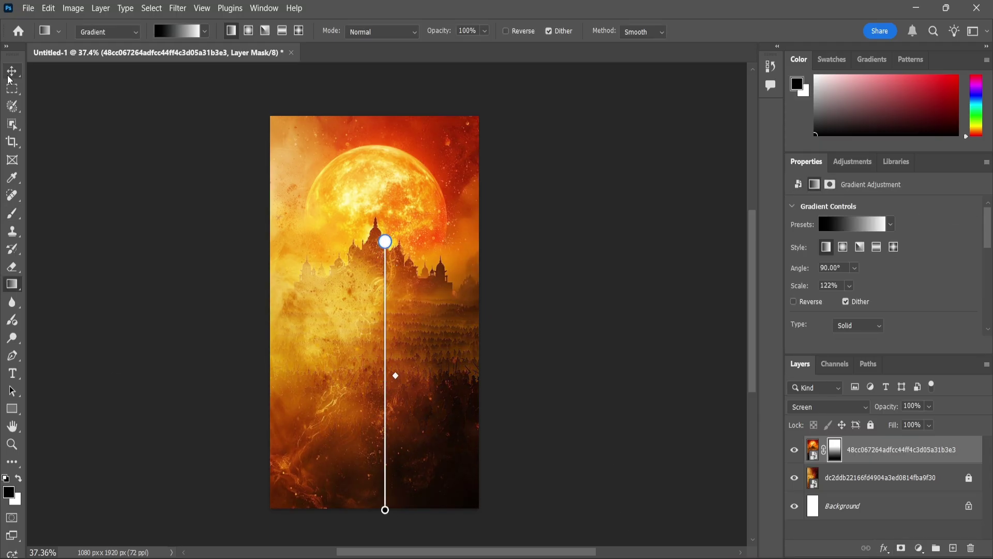
pyautogui.press('v')
pyautogui.scroll(2, 399, 293)
pyautogui.click(410, 258)
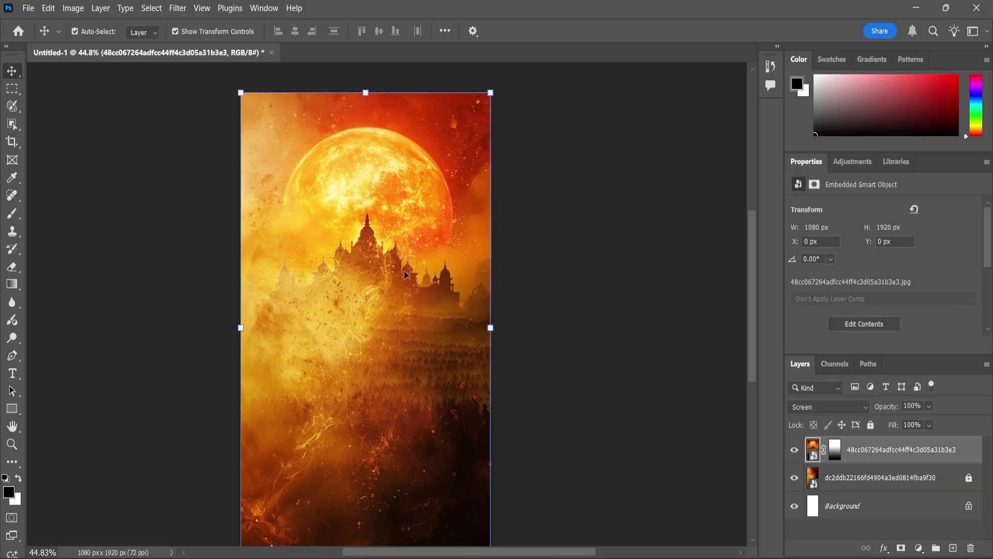
pyautogui.scroll(-2, 517, 366)
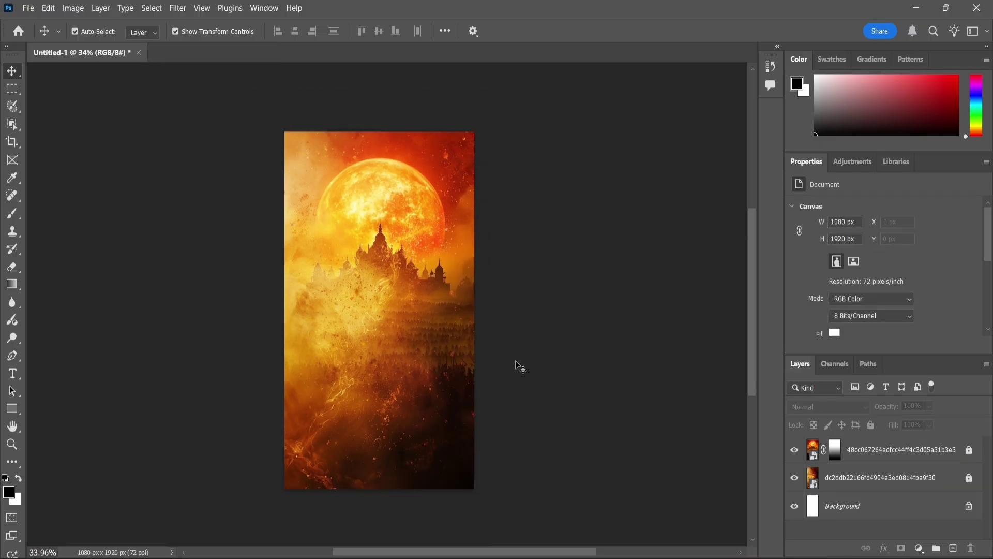
# Place the ten-headed king image, enlarge it to the poster width, and raise it to the top
pyautogui.moveTo(133, 157); pyautogui.dragTo(419, 286)
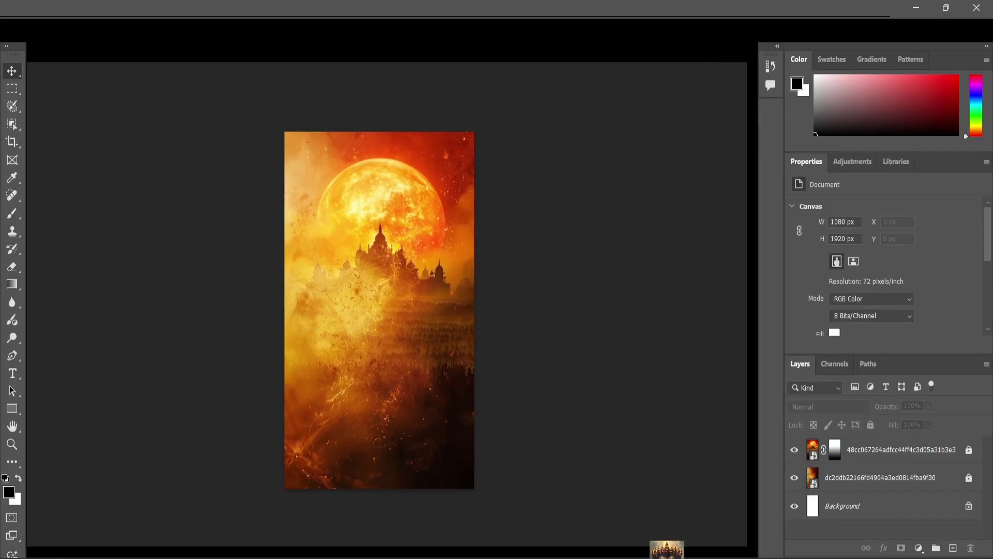
pyautogui.scroll(2, 457, 199)
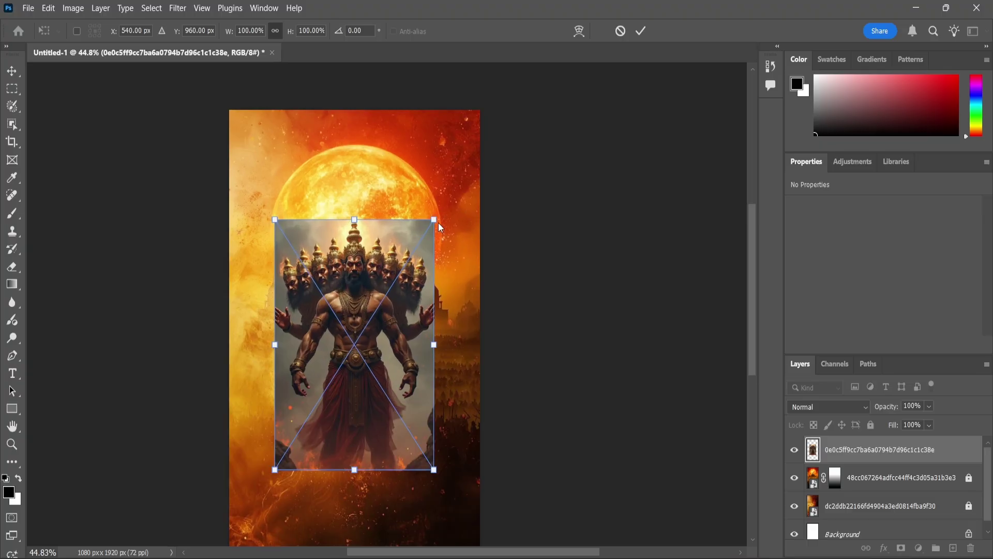
pyautogui.moveTo(439, 223); pyautogui.dragTo(482, 148)
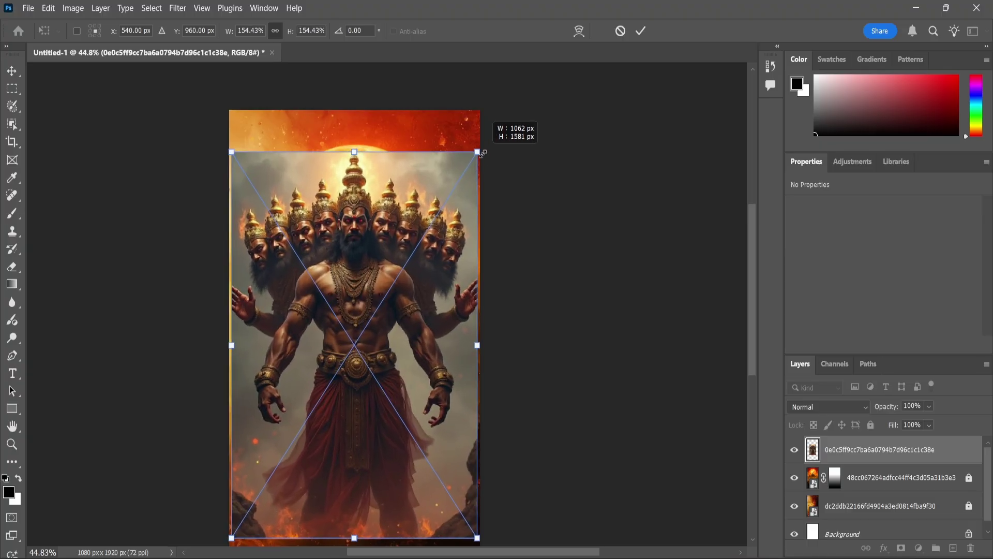
pyautogui.press('Return')
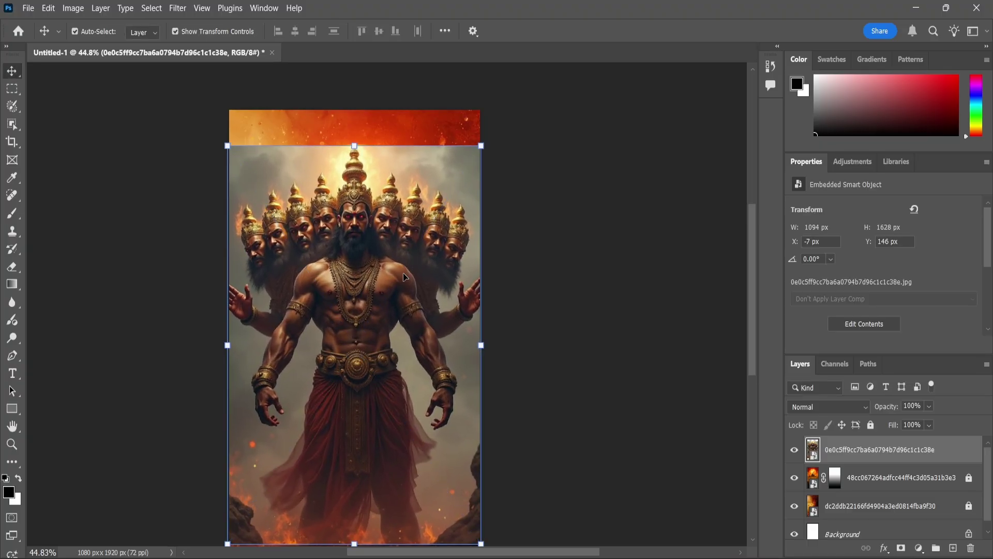
pyautogui.moveTo(405, 274)
pyautogui.mouseDown()
pyautogui.moveTo(405, 228)
pyautogui.moveTo(406, 237)
pyautogui.mouseUp()
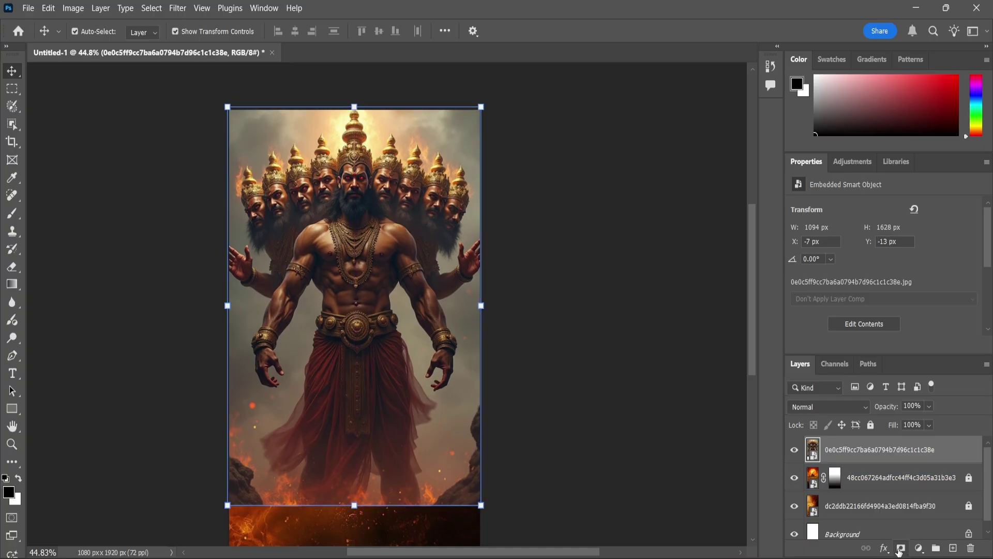
# Mask the king image, fading its lower part with a vertical gradient
pyautogui.click(900, 548)
pyautogui.click(12, 284)
pyautogui.moveTo(376, 508); pyautogui.dragTo(376, 291)
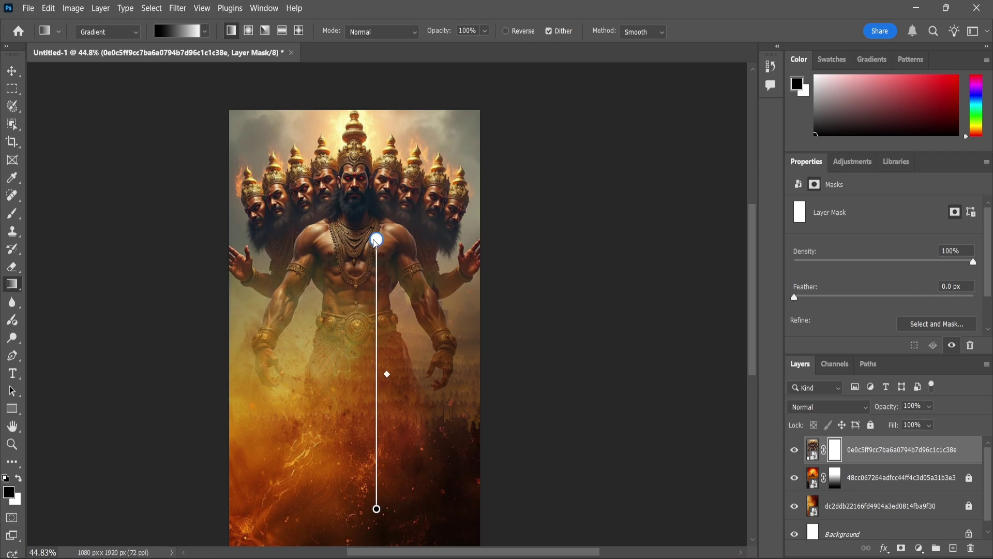
pyautogui.click(10, 72)
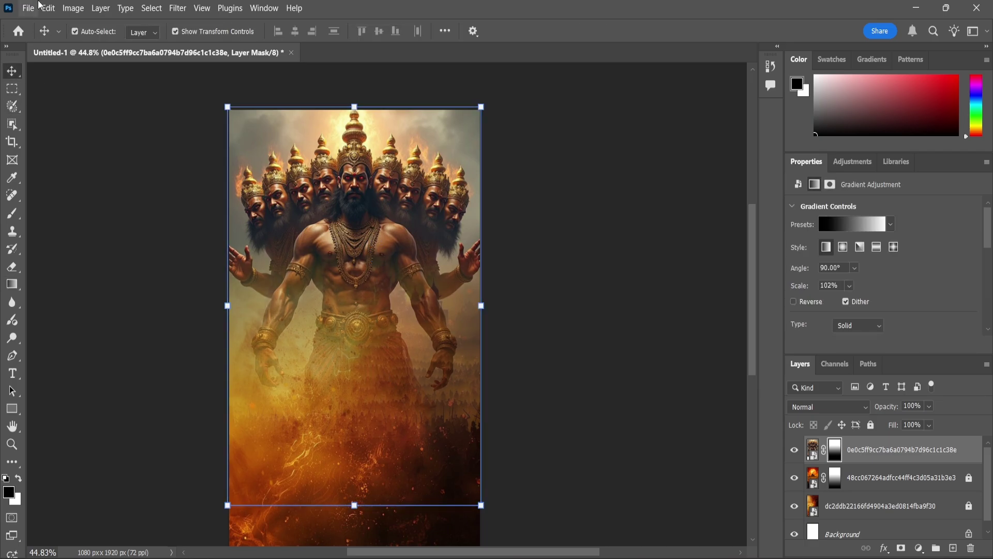
# Apply a Warming Filter (85) photo filter to the king image itself, not its mask
pyautogui.click(73, 8)
pyautogui.moveTo(92, 42)
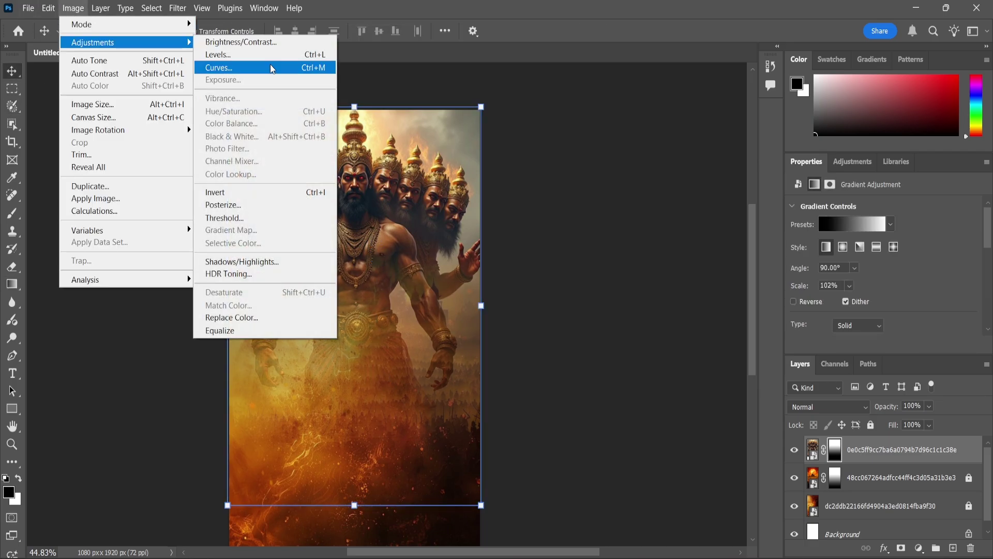
pyautogui.click(647, 268)
pyautogui.click(813, 450)
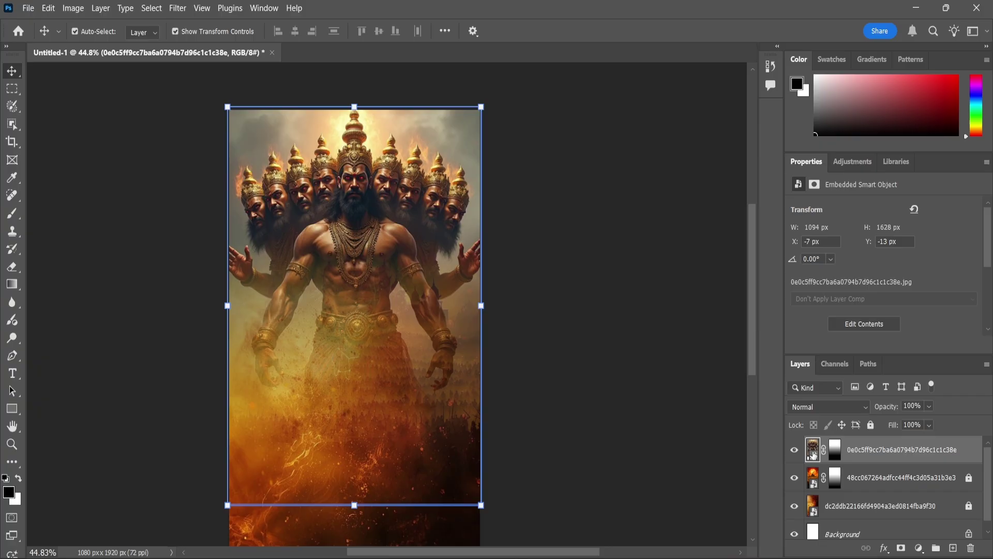
pyautogui.click(73, 7)
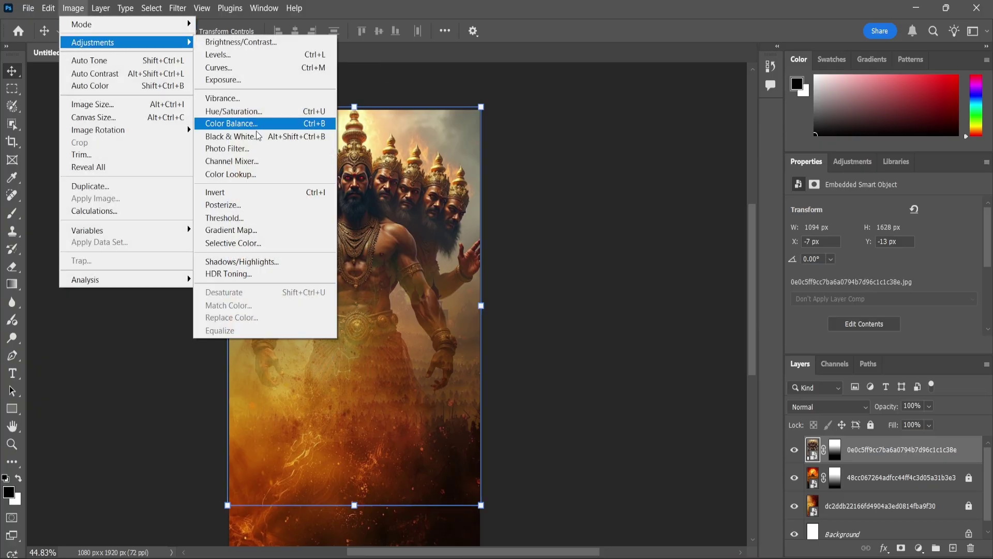
pyautogui.click(246, 149)
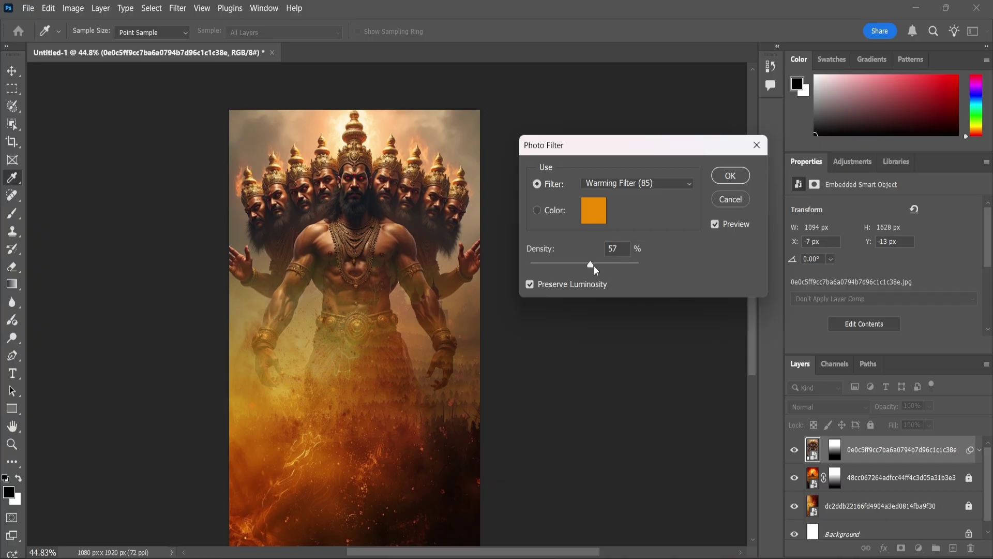
pyautogui.click(733, 177)
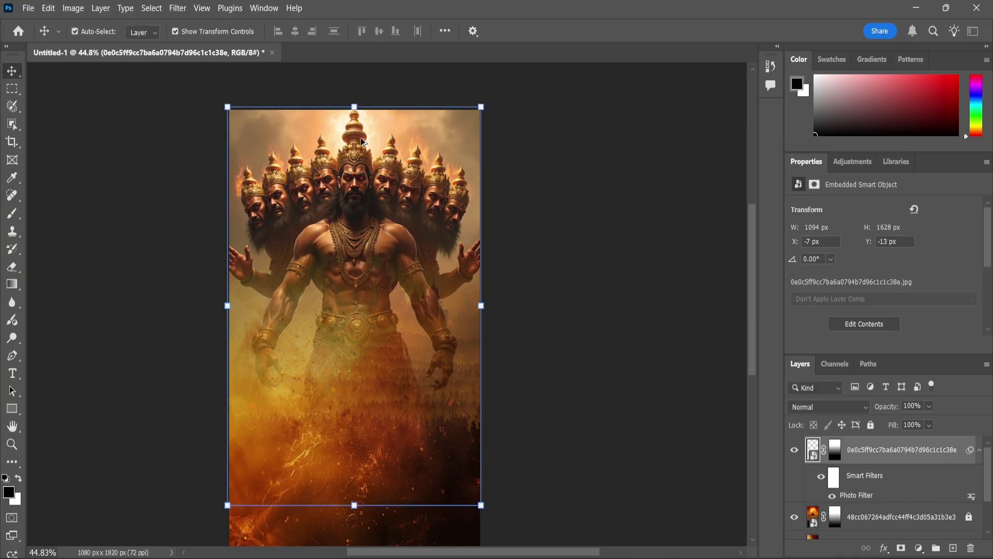
pyautogui.scroll(2, 375, 149)
# Soft-brush the king layer mask to reveal the red sky across the top corners
pyautogui.click(835, 450)
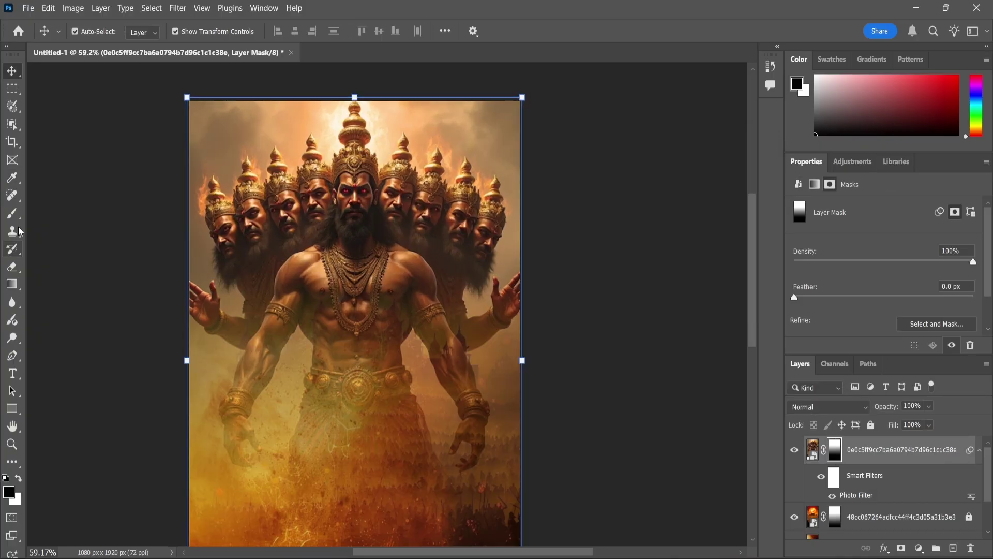
pyautogui.press('b')
pyautogui.press('[')
pyautogui.press('[')
pyautogui.press('[')
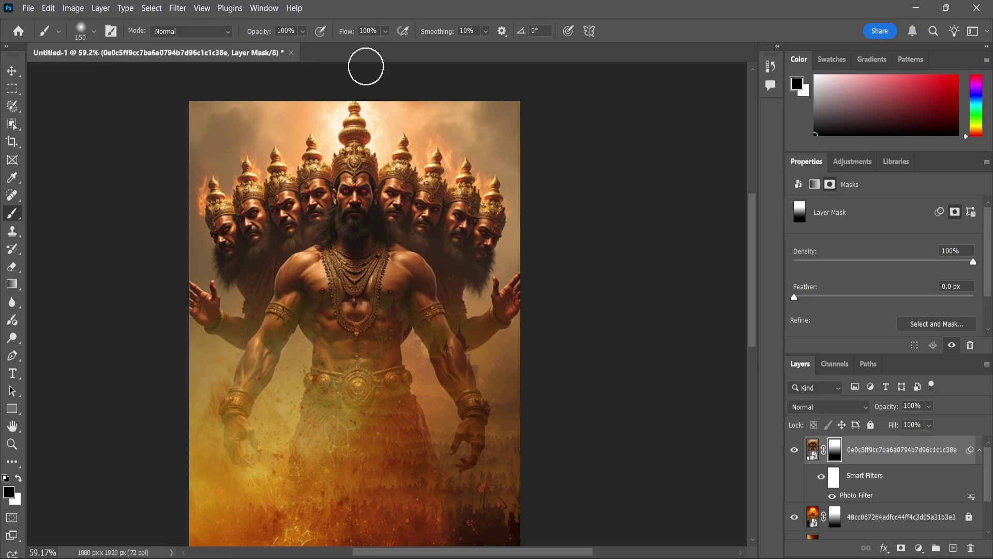
pyautogui.press(']')
pyautogui.press(']')
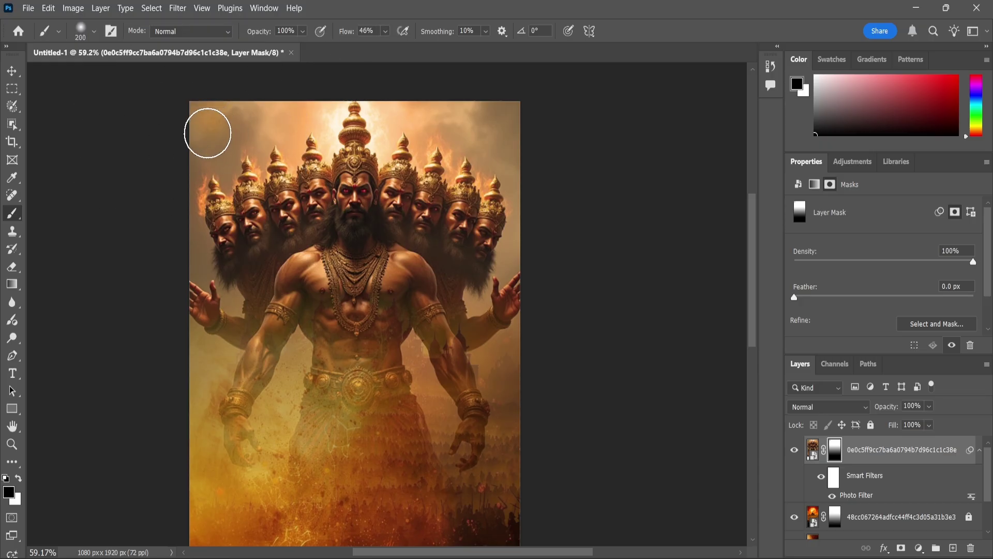
pyautogui.moveTo(214, 113); pyautogui.dragTo(183, 137)
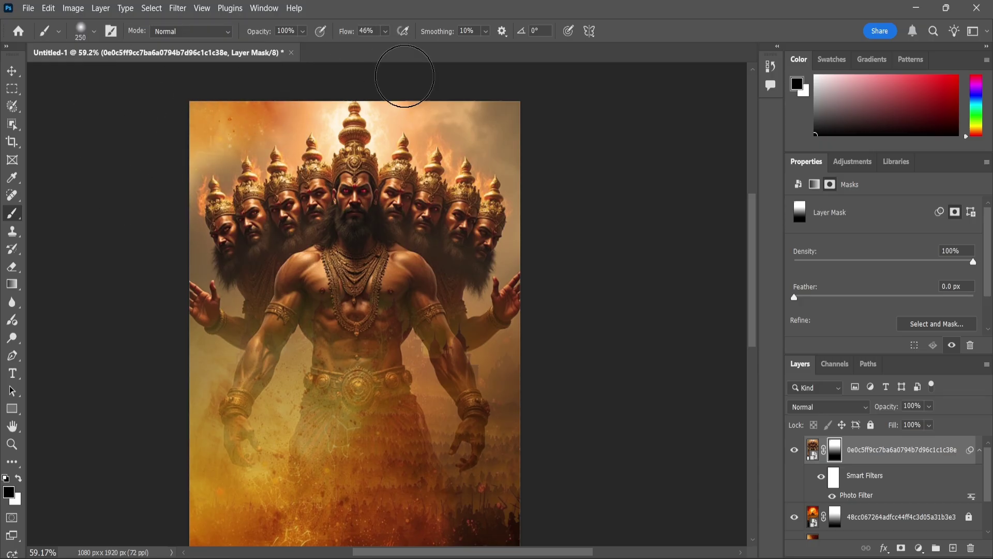
pyautogui.press(']')
pyautogui.press(']')
pyautogui.moveTo(510, 133); pyautogui.dragTo(428, 88)
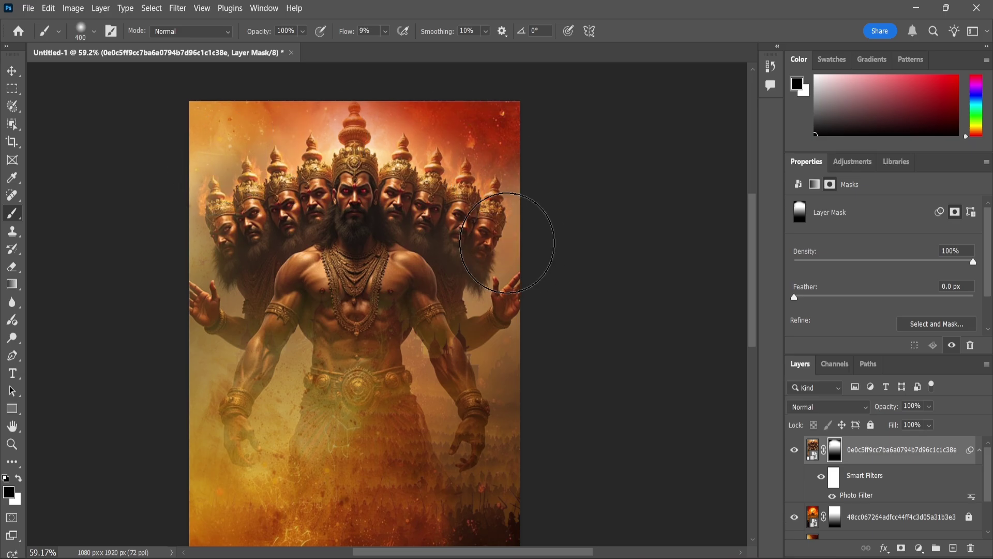
pyautogui.keyDown('alt'); pyautogui.click(506, 243); pyautogui.keyUp('alt')
pyautogui.scroll(-5, 414, 243)
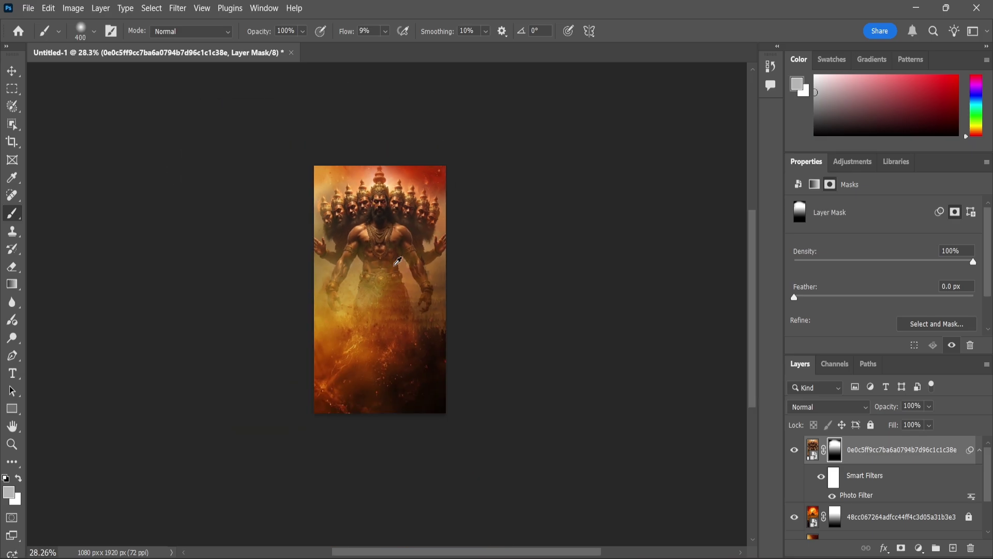
pyautogui.scroll(3, 398, 261)
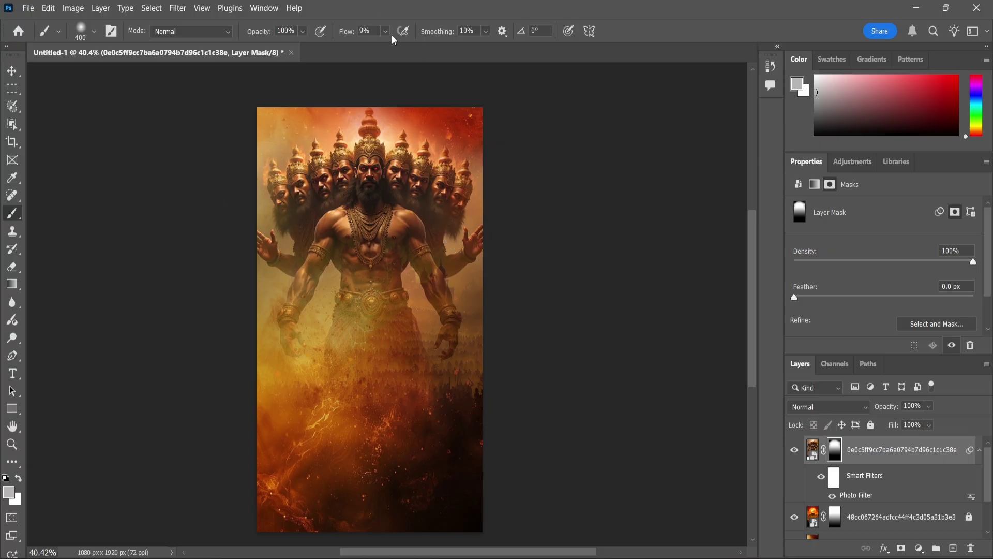
pyautogui.click(277, 161)
# Bring the archer cutout into the poster and enlarge it
pyautogui.scroll(-2, 402, 146)
pyautogui.scroll(1, 403, 146)
pyautogui.hotkey('alt', 'Tab')
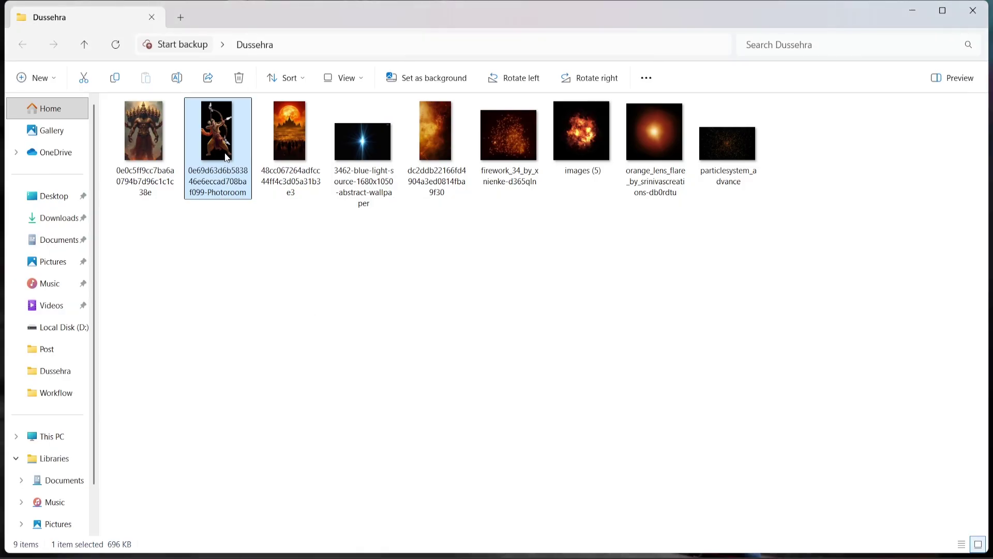
pyautogui.moveTo(217, 135)
pyautogui.mouseDown()
pyautogui.moveTo(649, 504)
pyautogui.moveTo(395, 310)
pyautogui.mouseUp()
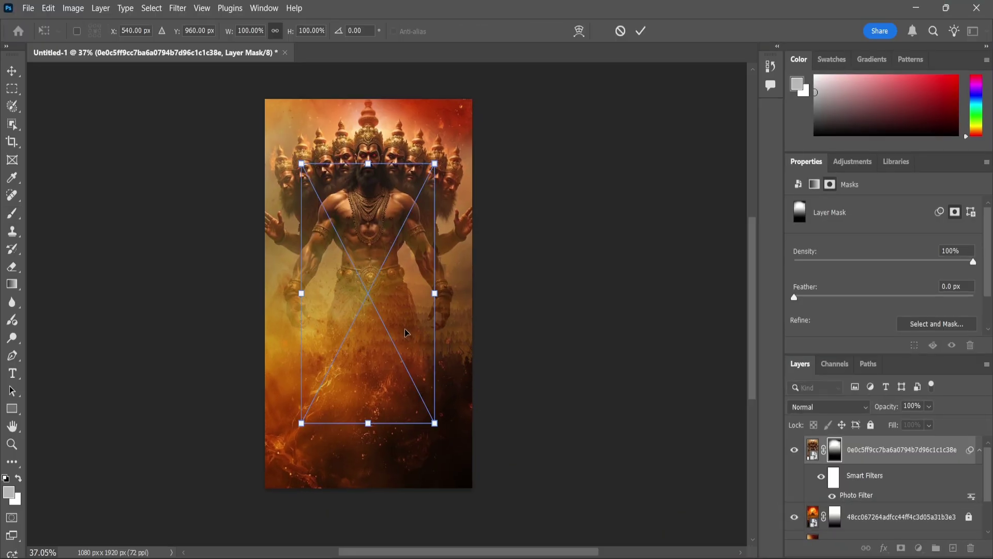
pyautogui.scroll(2, 395, 309)
pyautogui.moveTo(448, 290); pyautogui.dragTo(471, 293)
pyautogui.click(11, 74)
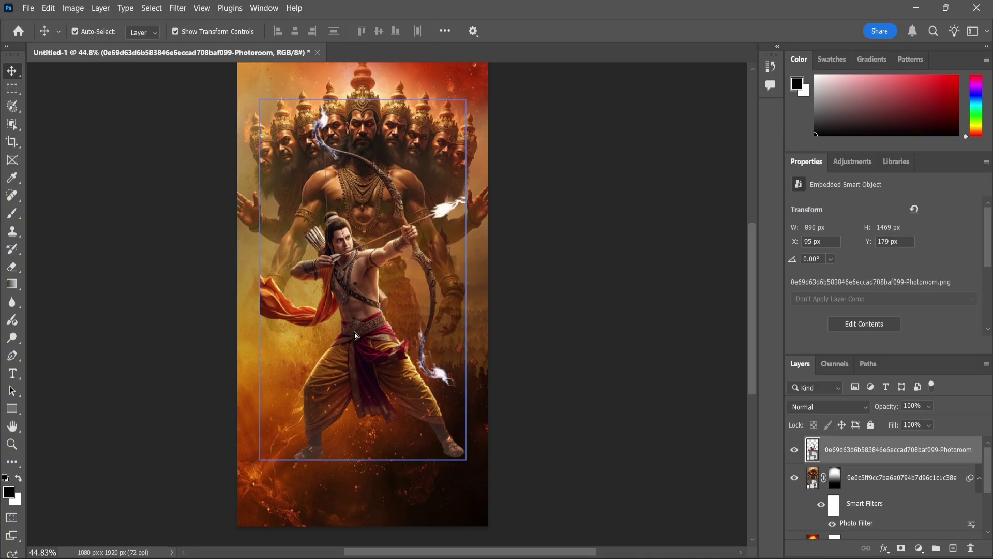
# Fit the archer across the lower half, then drop in the explosion image
pyautogui.moveTo(336, 305); pyautogui.dragTo(350, 358)
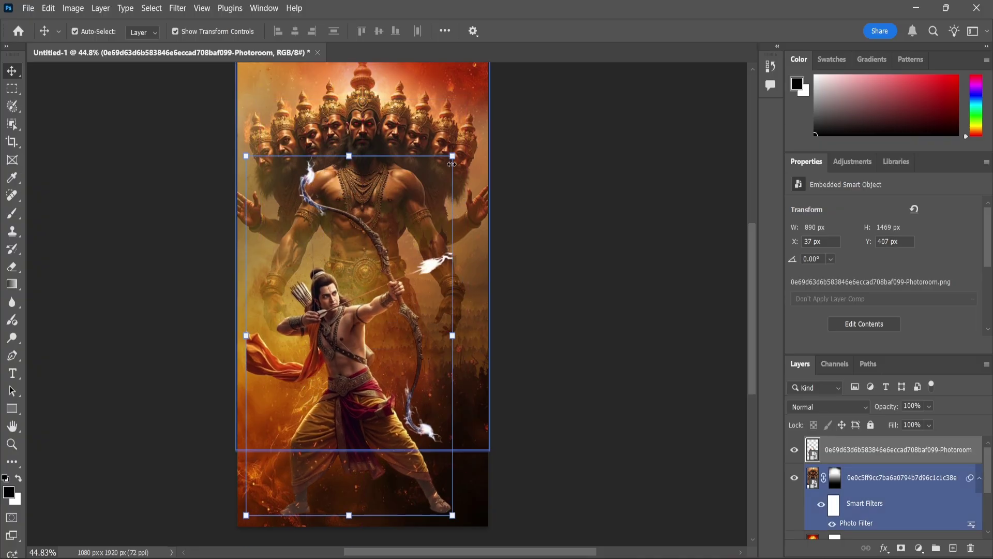
pyautogui.moveTo(468, 157)
pyautogui.mouseDown()
pyautogui.moveTo(446, 190)
pyautogui.moveTo(443, 176)
pyautogui.mouseUp()
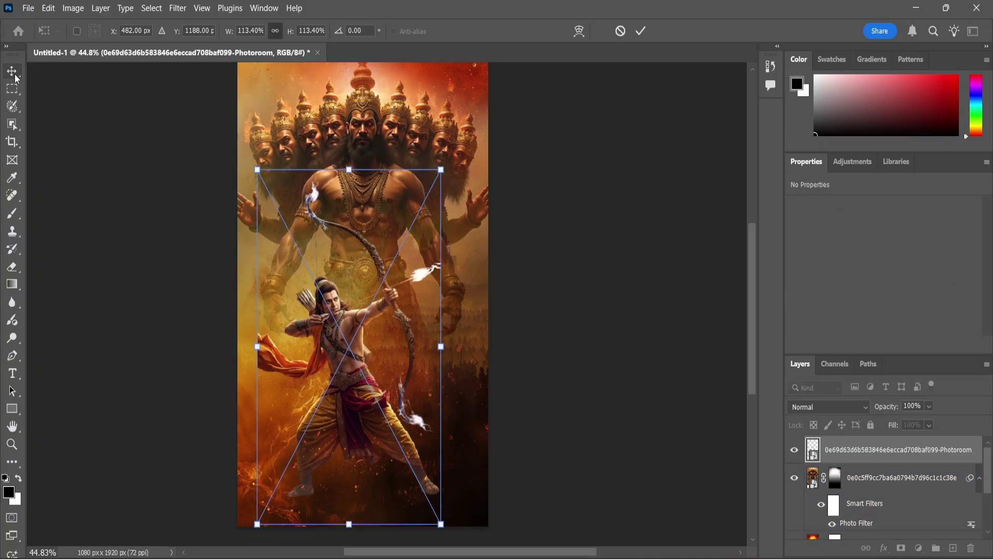
pyautogui.press('Return')
pyautogui.moveTo(319, 343); pyautogui.dragTo(324, 342)
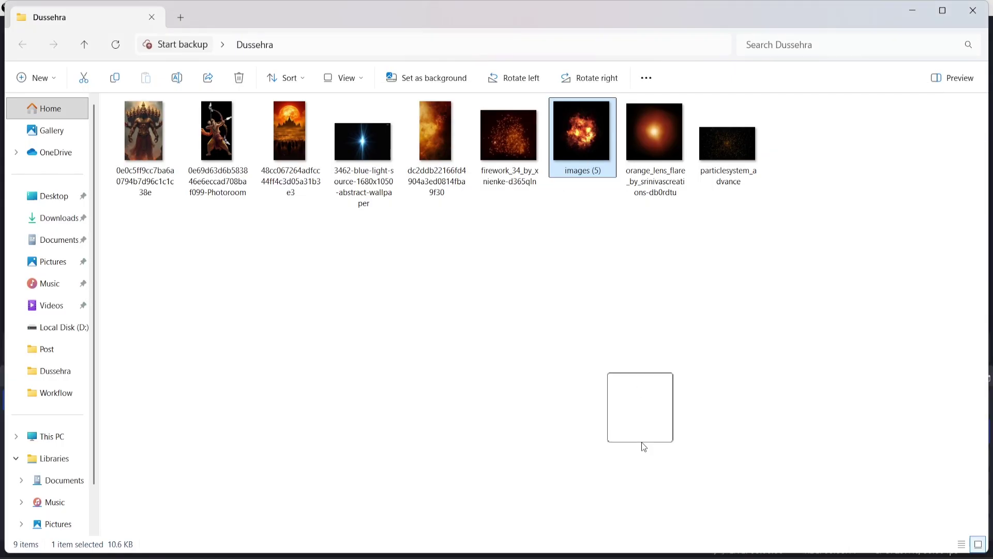
pyautogui.moveTo(643, 447)
pyautogui.mouseDown()
pyautogui.moveTo(662, 556)
pyautogui.moveTo(393, 398)
pyautogui.mouseUp()
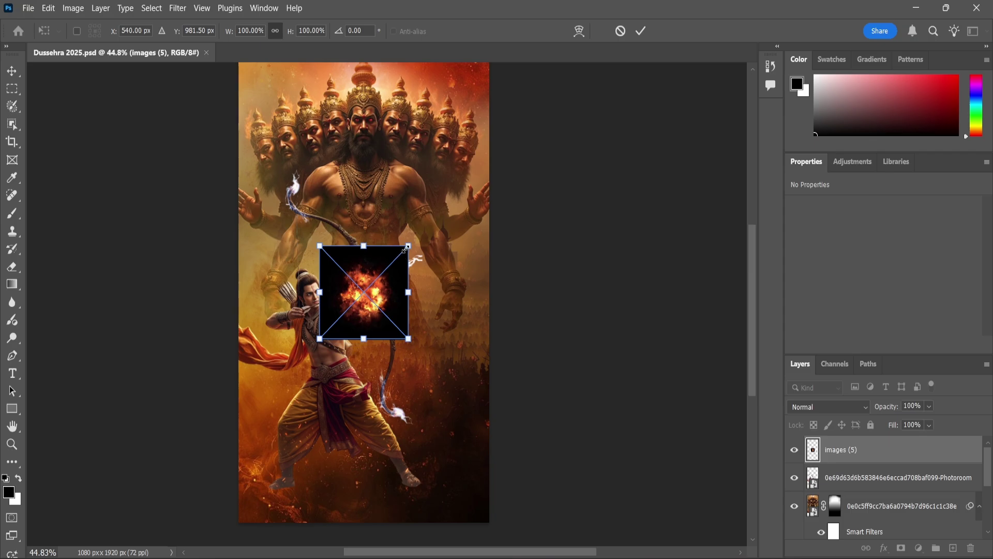
# Size and position the explosion behind the archer, with its layer below his
pyautogui.moveTo(406, 249); pyautogui.dragTo(464, 187)
pyautogui.moveTo(426, 293)
pyautogui.mouseDown()
pyautogui.moveTo(393, 315)
pyautogui.moveTo(387, 347)
pyautogui.mouseUp()
pyautogui.press('Return')
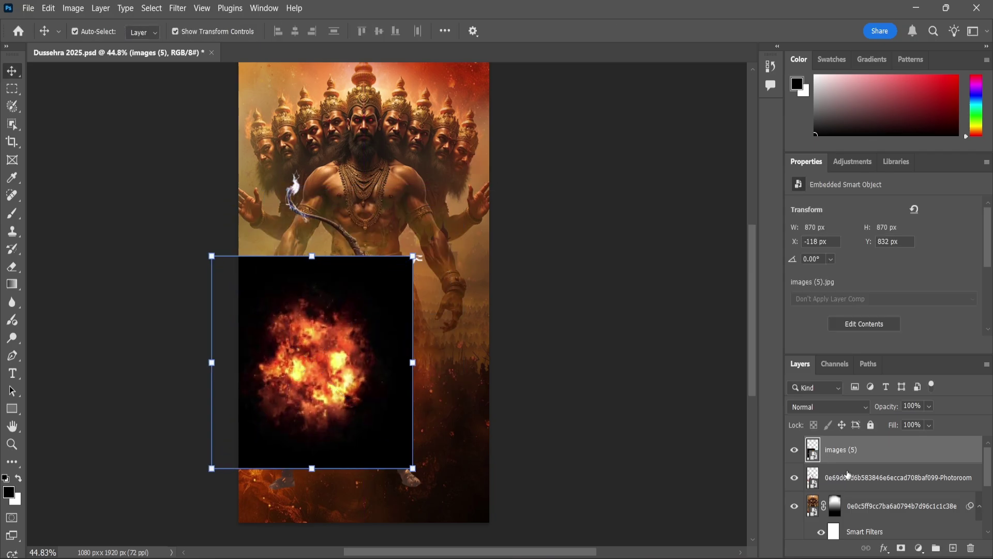
pyautogui.moveTo(845, 485); pyautogui.dragTo(845, 491)
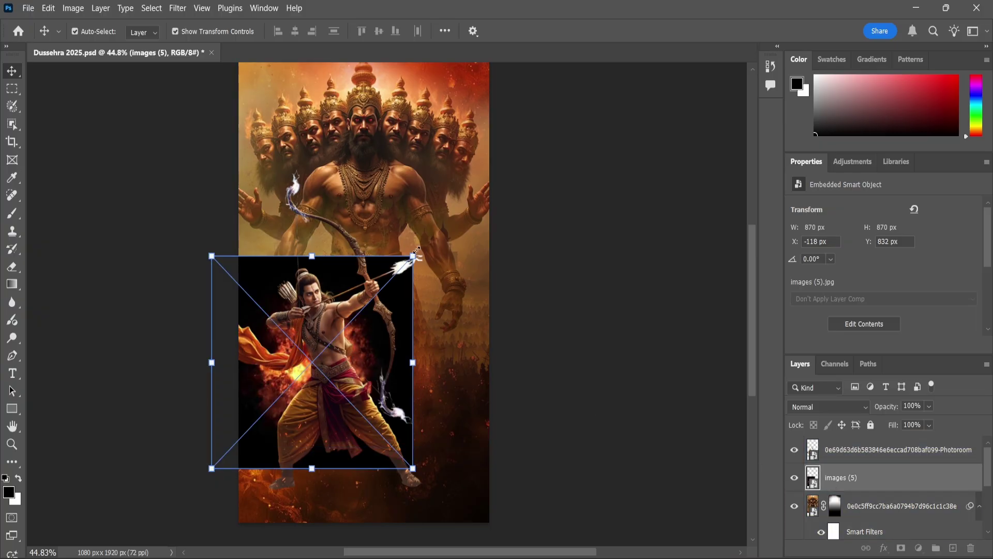
pyautogui.moveTo(413, 257); pyautogui.dragTo(423, 233)
pyautogui.moveTo(388, 306); pyautogui.dragTo(399, 313)
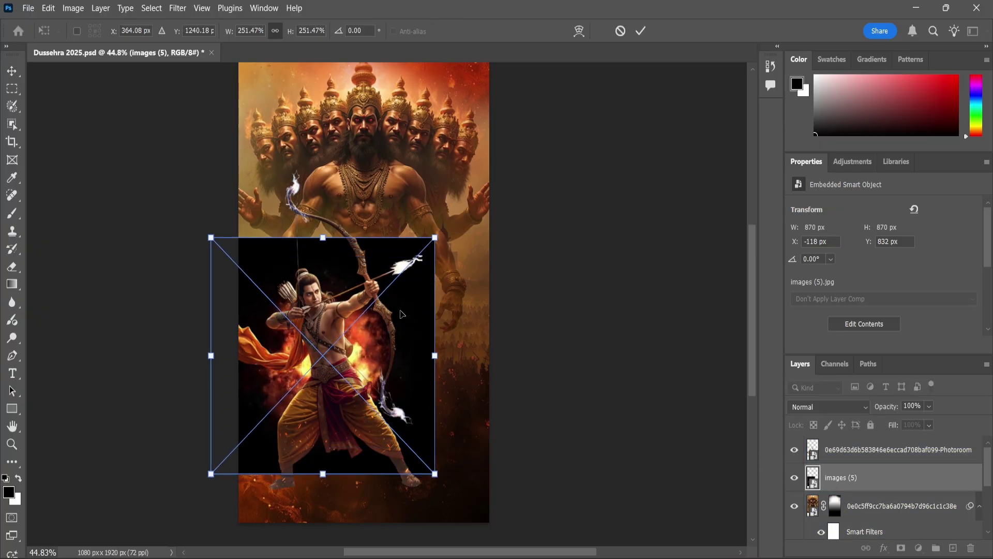
pyautogui.press('Return')
# Blend the explosion in Screen mode and enlarge it to glow around the archer
pyautogui.click(868, 408)
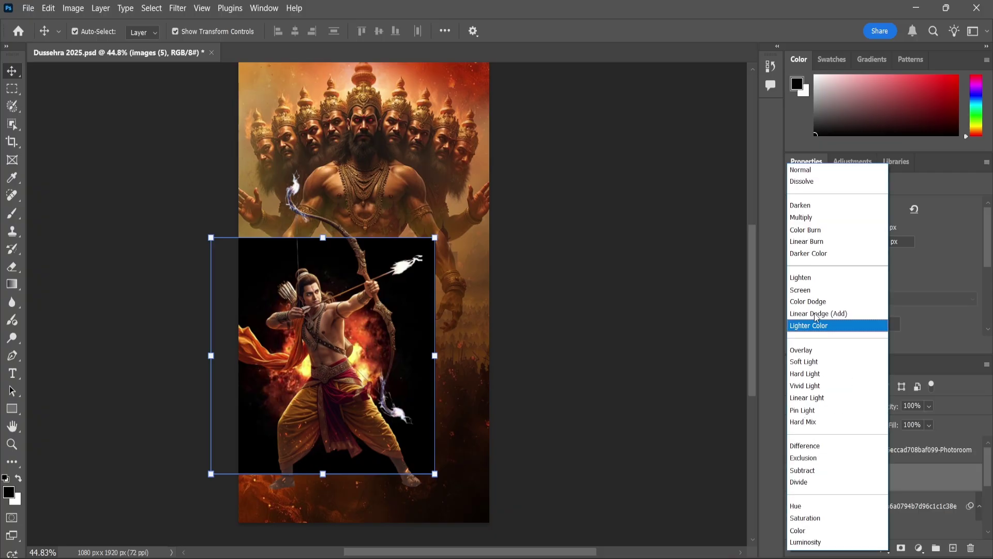
pyautogui.click(802, 290)
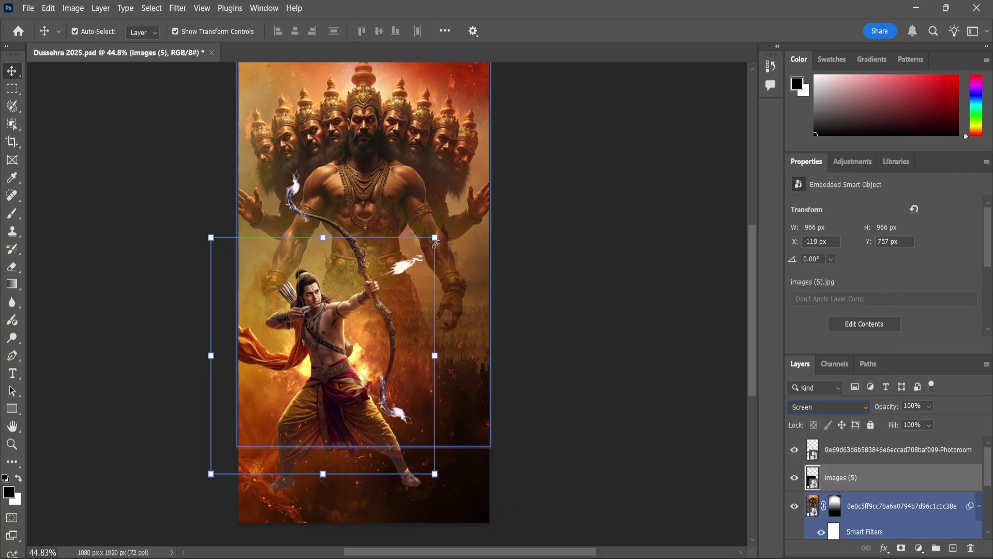
pyautogui.moveTo(444, 234); pyautogui.dragTo(526, 150)
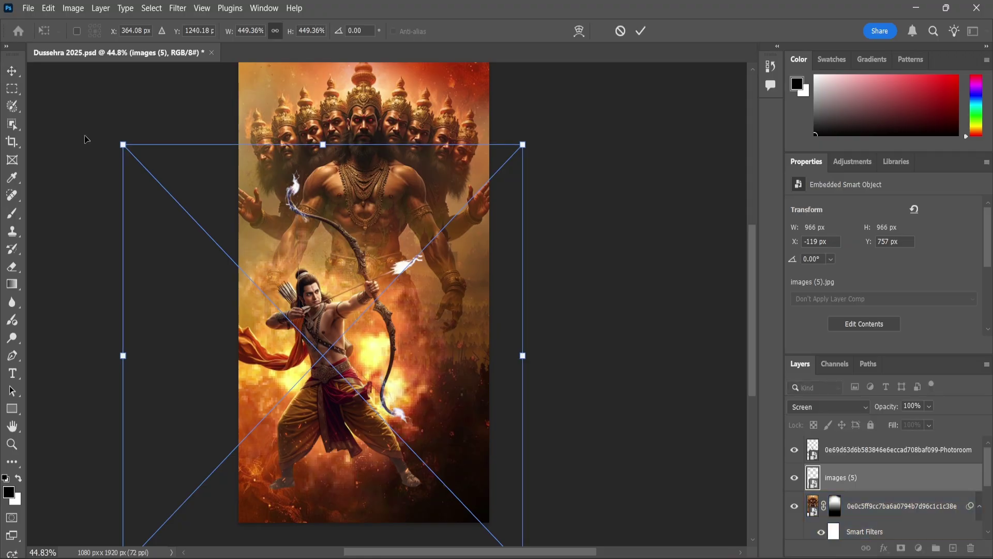
pyautogui.press('Return')
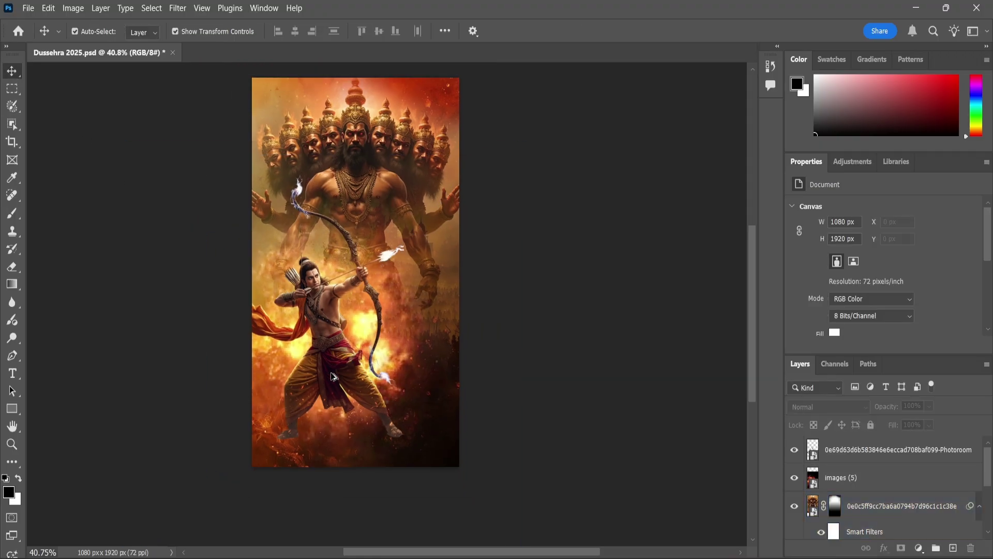
# Select the archer layer and switch to the Burn tool
pyautogui.keyDown('alt'); pyautogui.scroll(1, 331, 391); pyautogui.keyUp('alt')
pyautogui.scroll(1, 331, 390)
pyautogui.scroll(1, 353, 361)
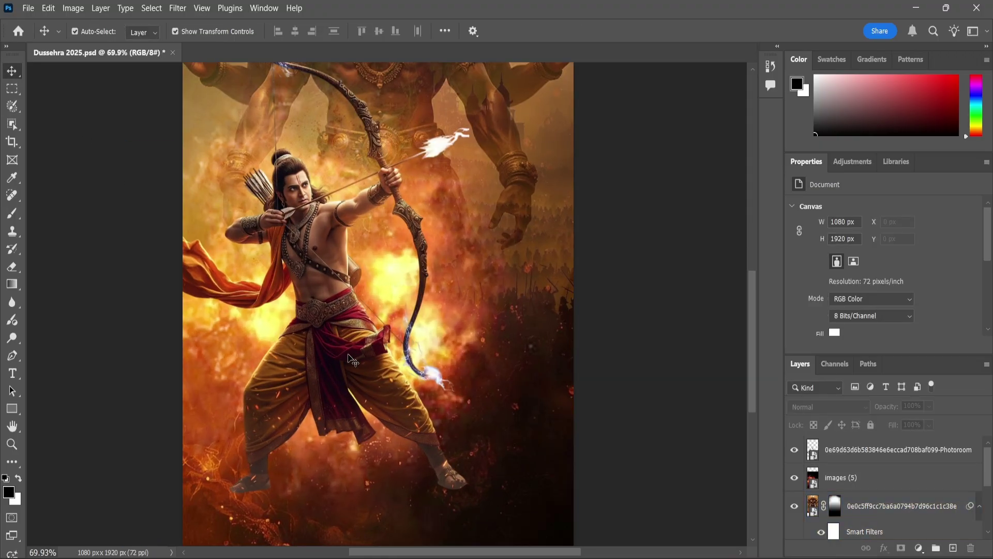
pyautogui.scroll(-1, 352, 360)
pyautogui.scroll(-1, 353, 361)
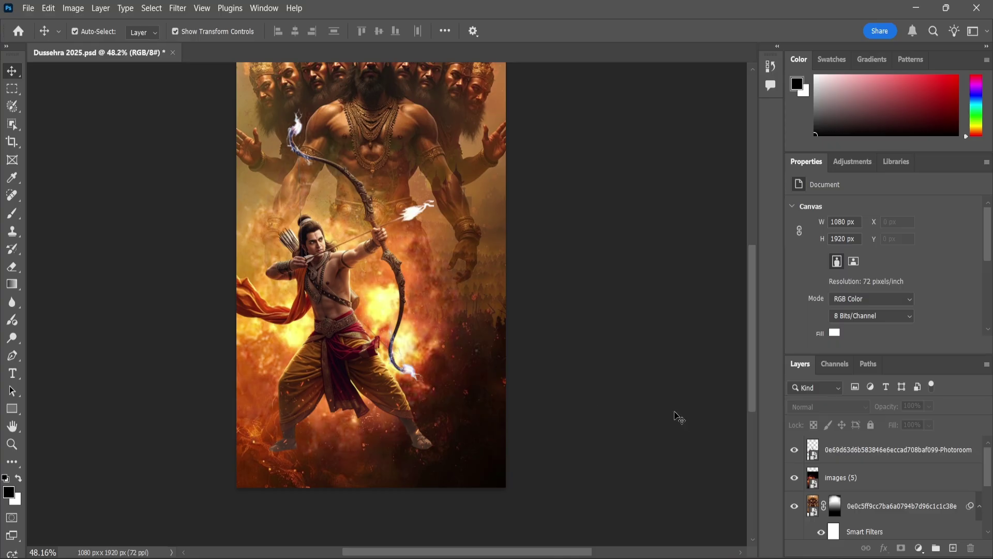
pyautogui.click(393, 404)
pyautogui.scroll(1, 393, 405)
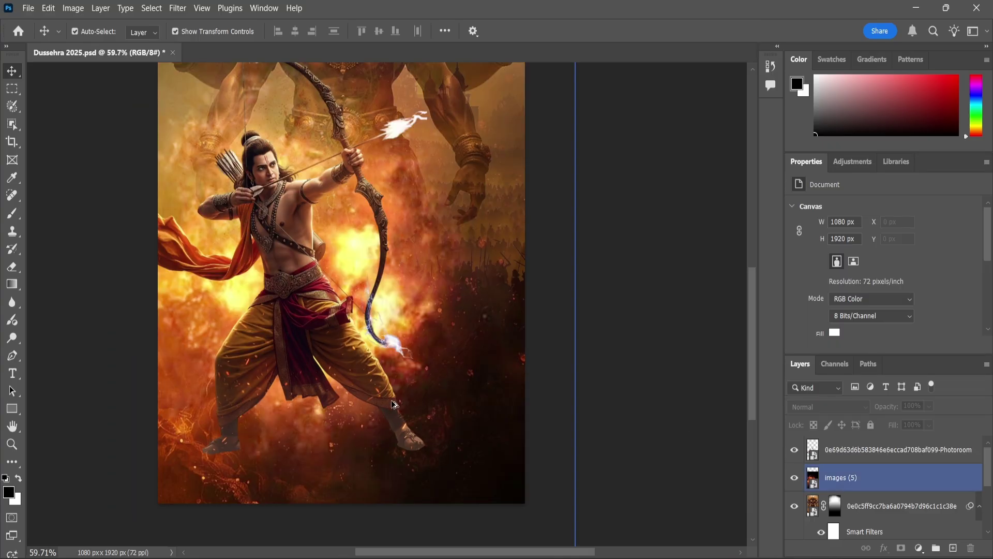
pyautogui.click(393, 404)
pyautogui.scroll(1, 393, 404)
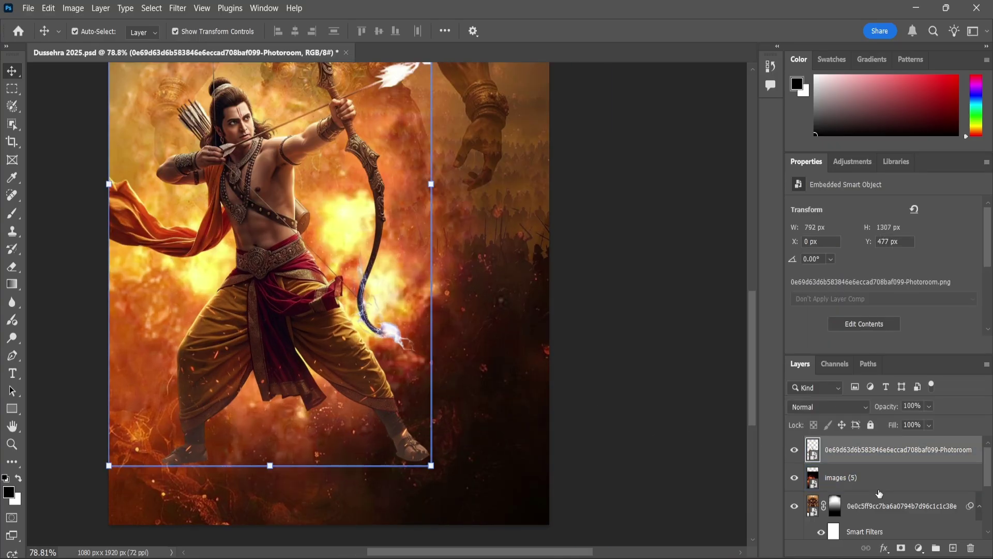
pyautogui.rightClick(12, 337)
pyautogui.click(51, 357)
pyautogui.scroll(2, 412, 459)
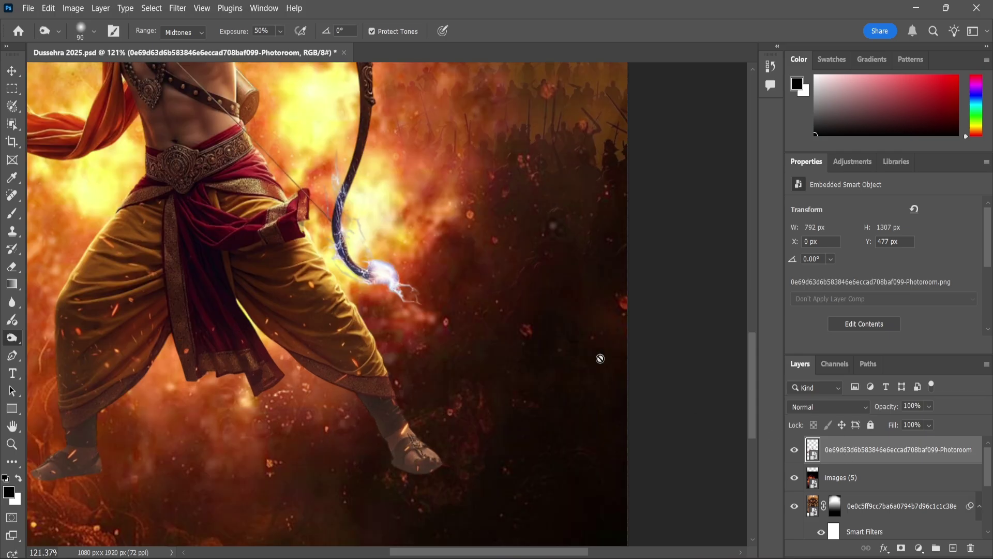
pyautogui.scroll(-2, 600, 359)
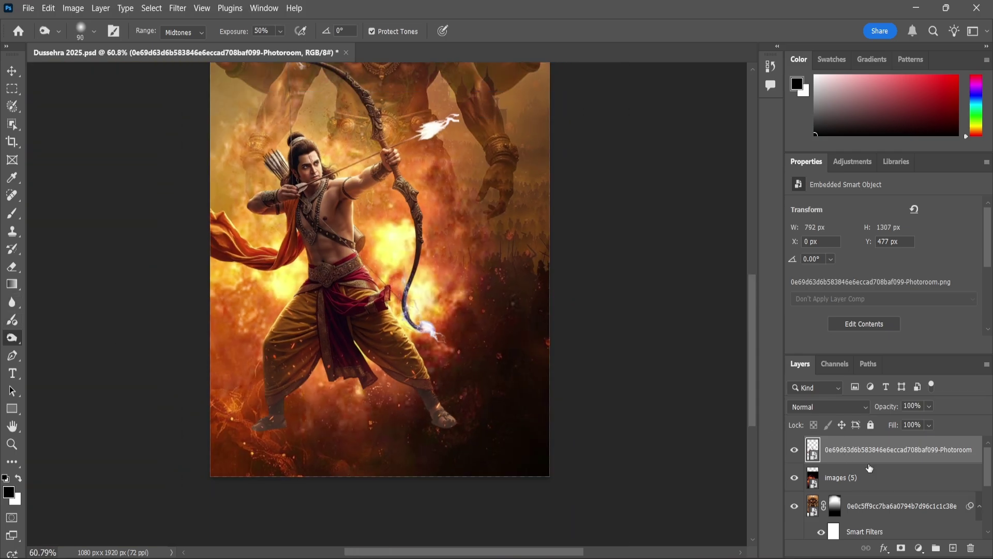
# Merge the archer with a new empty layer into one pixel layer and darken around his feet
pyautogui.click(953, 548)
pyautogui.keyDown('shift'); pyautogui.click(879, 477); pyautogui.keyUp('shift')
pyautogui.rightClick(852, 479)
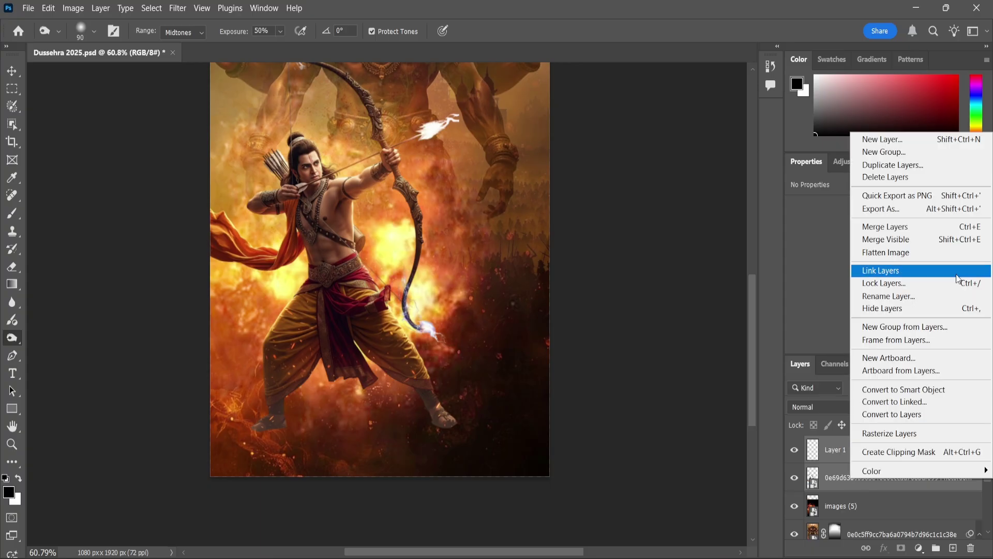
pyautogui.click(896, 228)
pyautogui.scroll(1, 438, 426)
pyautogui.scroll(1, 432, 443)
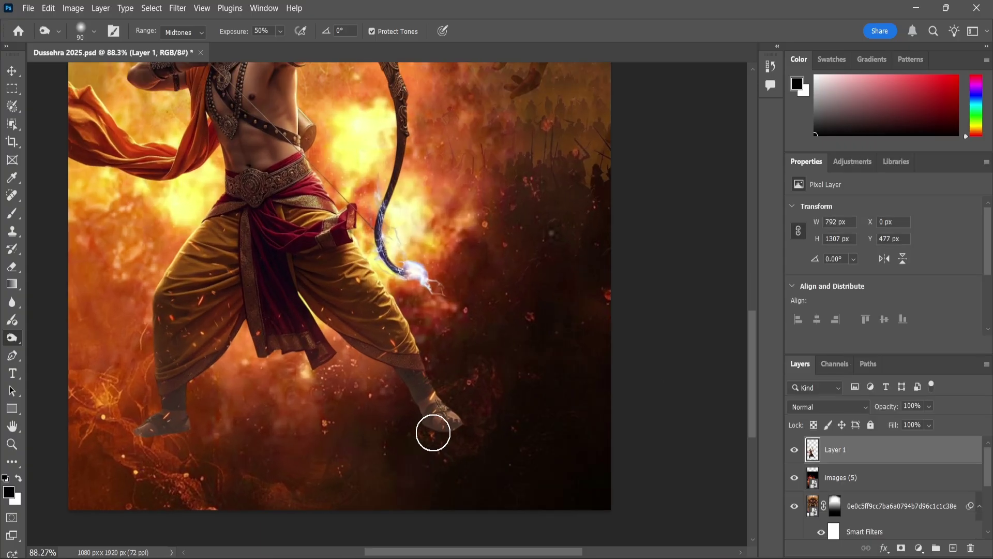
pyautogui.scroll(2, 433, 430)
pyautogui.scroll(1, 442, 397)
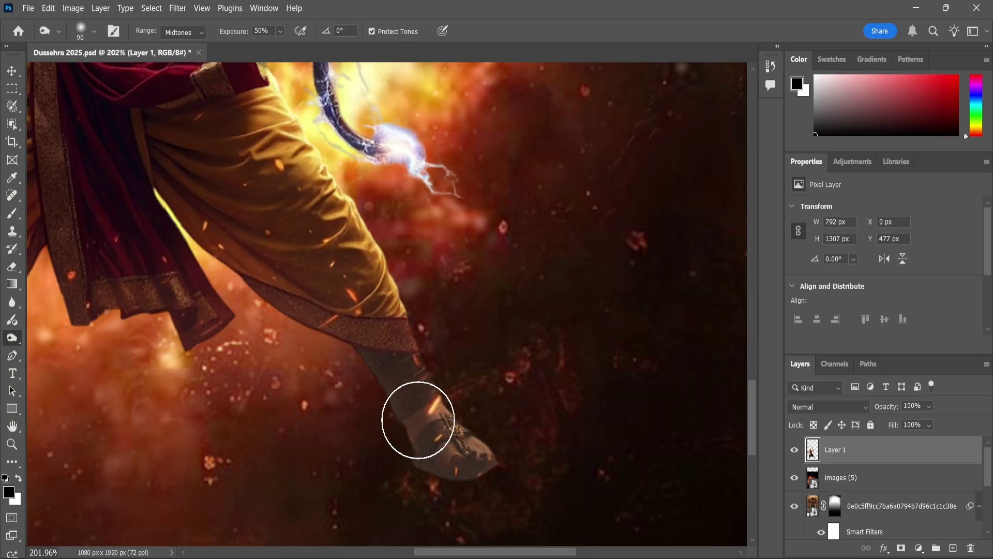
pyautogui.scroll(-1, 527, 399)
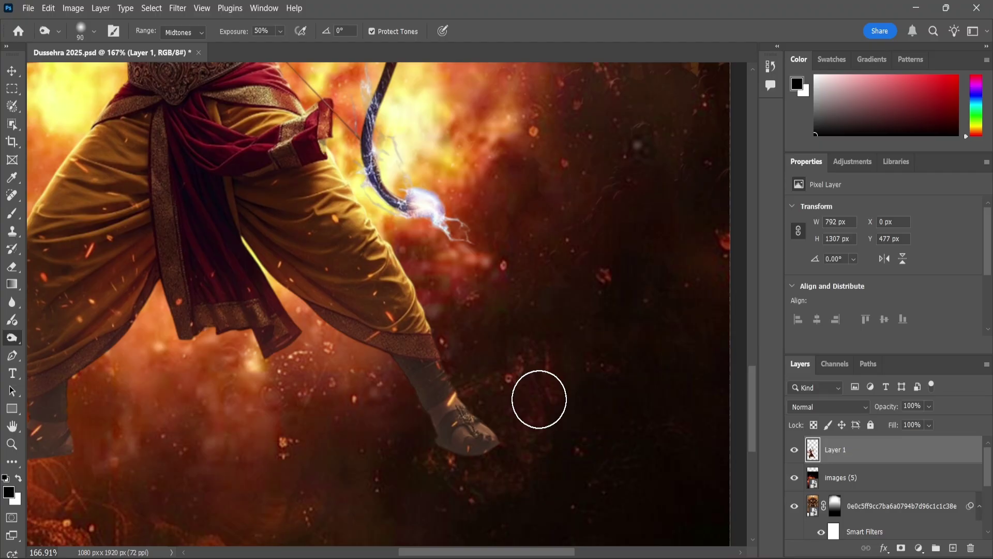
pyautogui.scroll(-3, 539, 399)
pyautogui.scroll(-2, 347, 393)
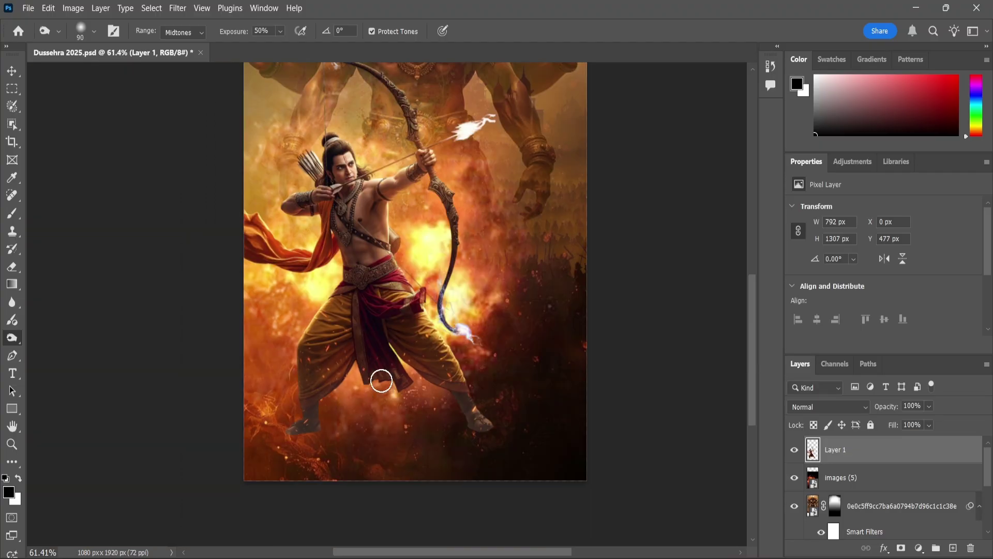
pyautogui.hscroll(1, 461, 334)
# Place the firework sparks image, enlarged and moved down over the archer
pyautogui.hotkey('alt', 'Tab')
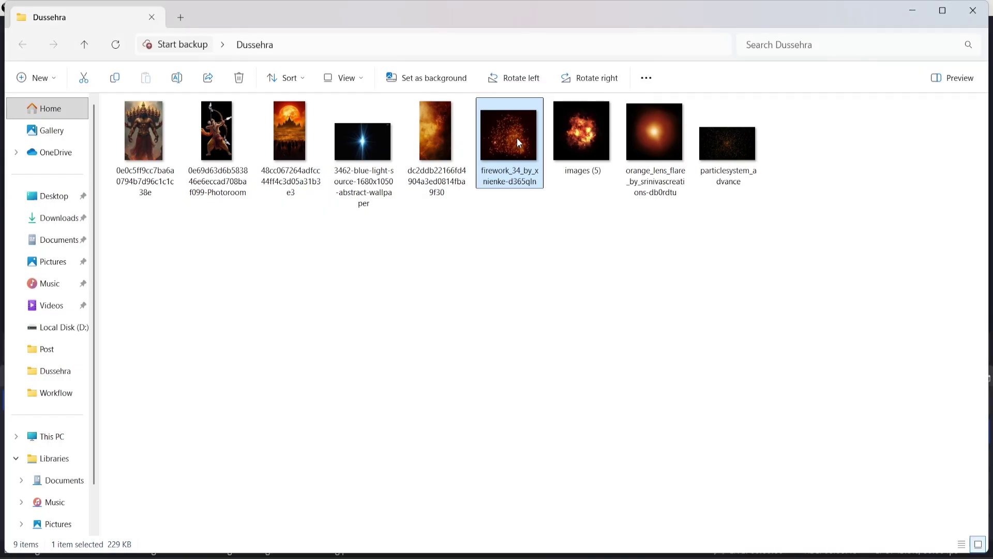
pyautogui.moveTo(516, 138); pyautogui.dragTo(451, 308)
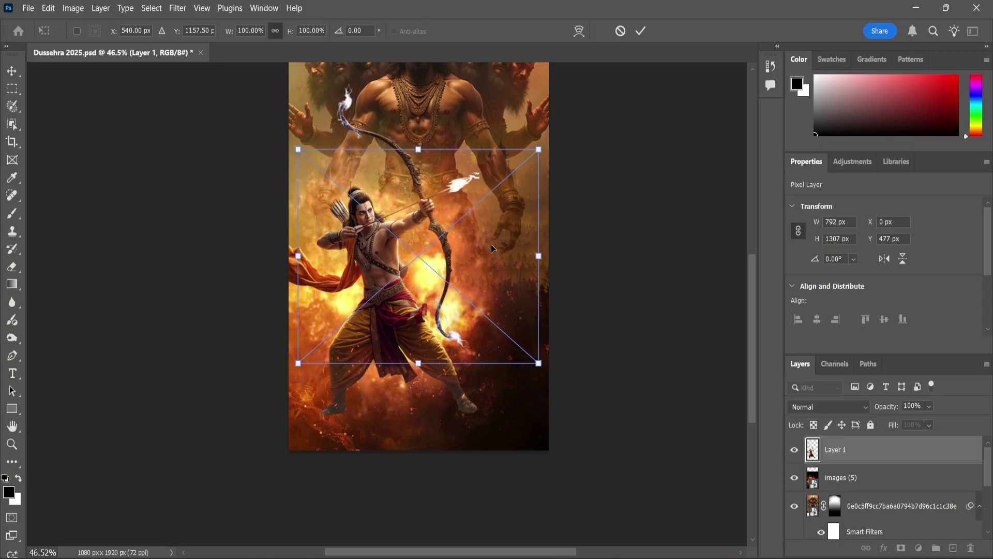
pyautogui.moveTo(541, 148); pyautogui.dragTo(572, 123)
pyautogui.moveTo(507, 250); pyautogui.dragTo(507, 320)
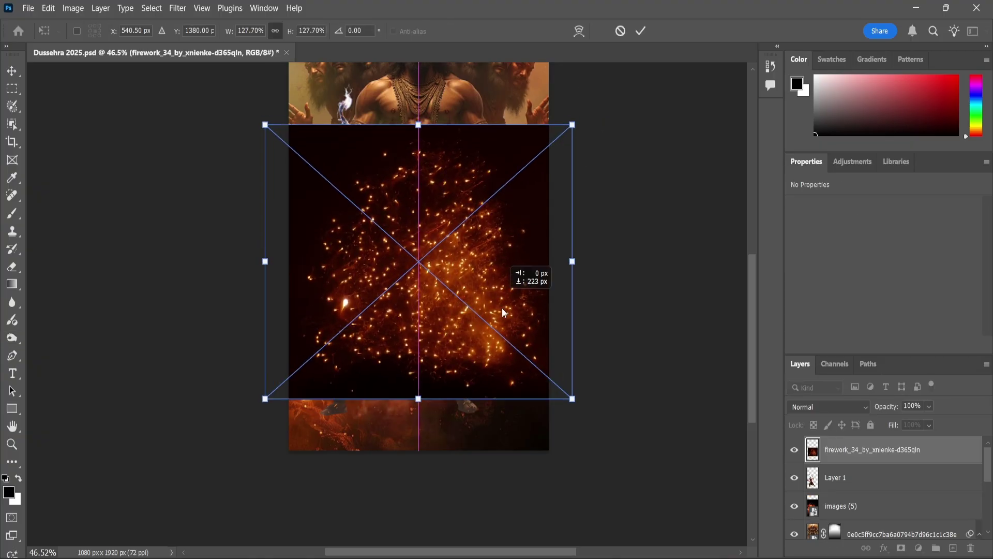
pyautogui.press('Return')
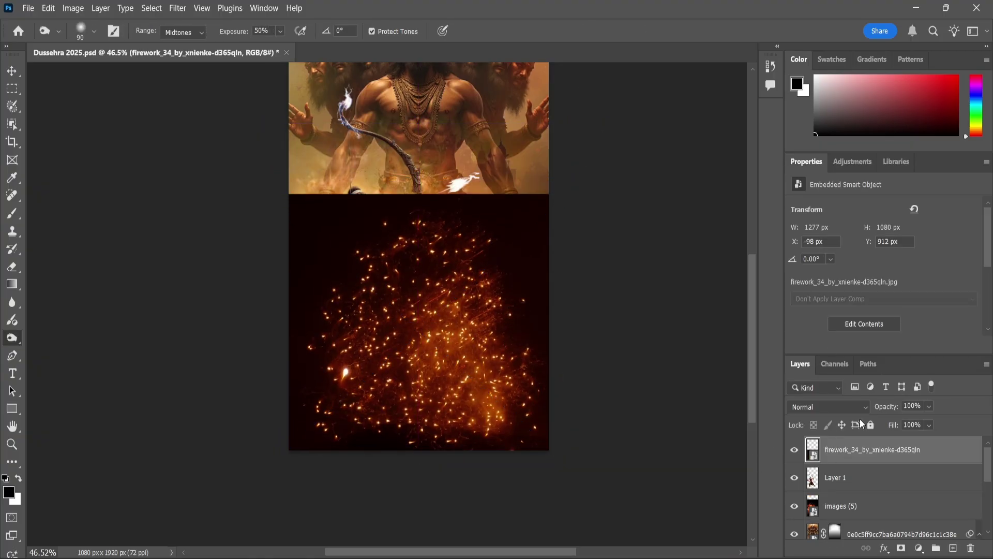
# Set the firework layer to Screen blend and give it a layer mask
pyautogui.click(853, 407)
pyautogui.click(814, 290)
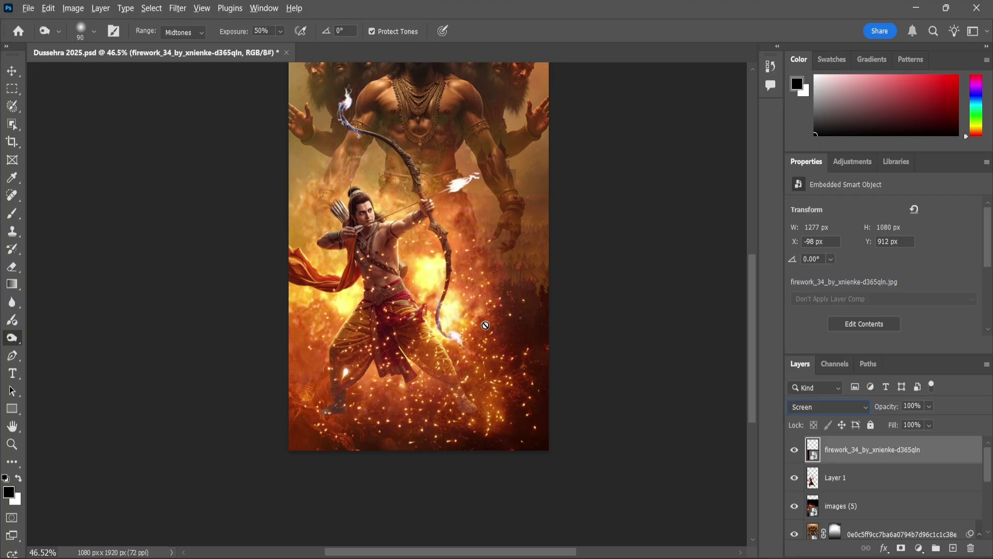
pyautogui.click(12, 443)
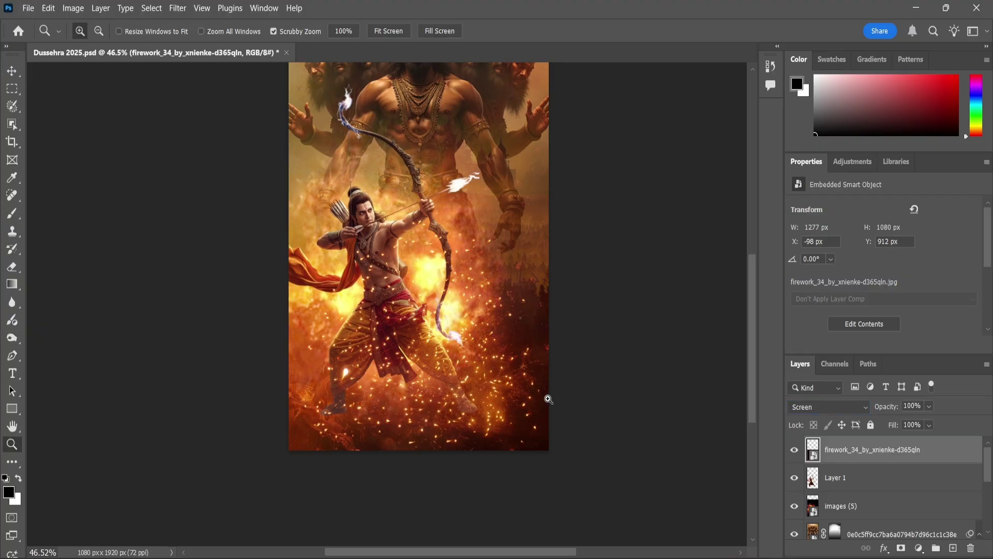
pyautogui.moveTo(423, 390); pyautogui.dragTo(486, 380)
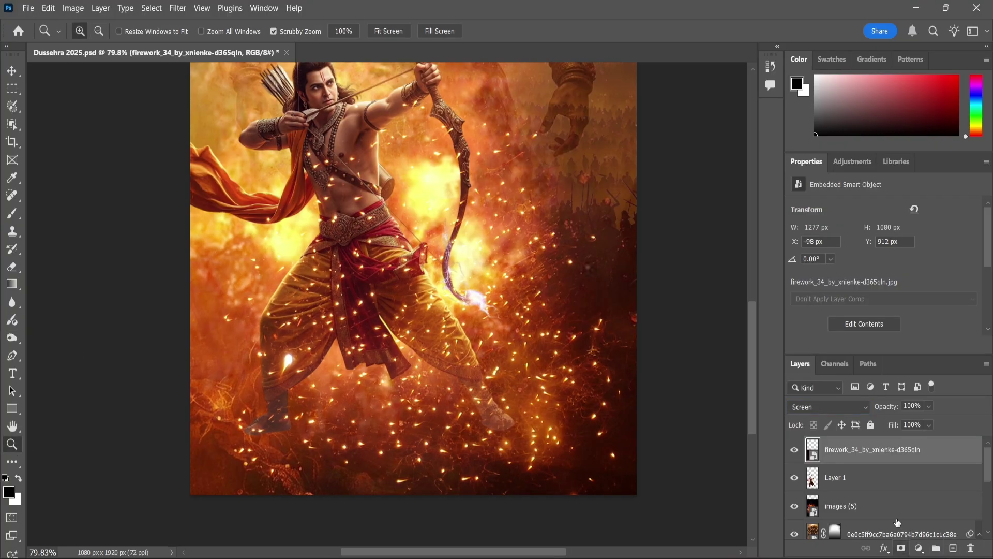
pyautogui.click(900, 548)
pyautogui.press('b')
pyautogui.scroll(-3, 424, 277)
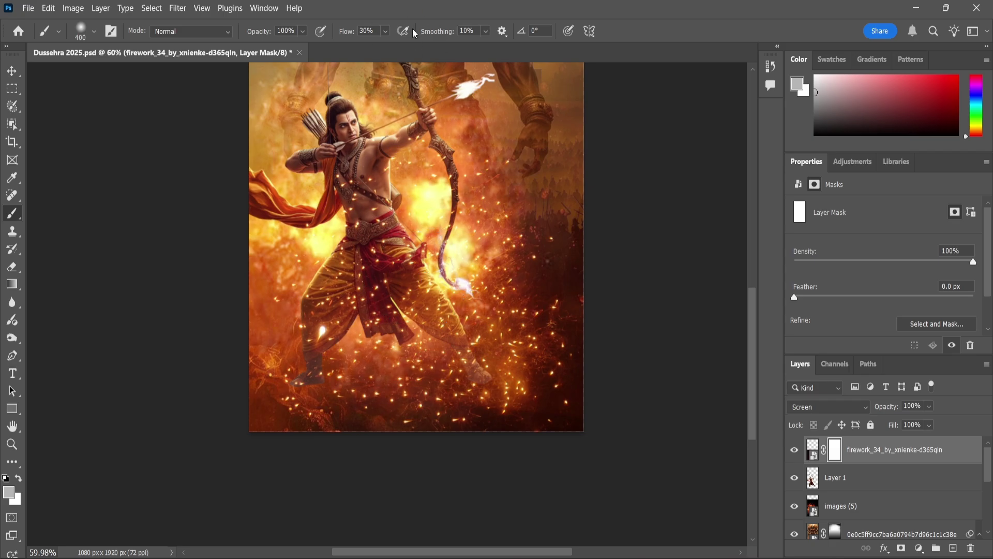
# Lower the brush flow and dim sparks over the archer's waist and legs
pyautogui.click(417, 164)
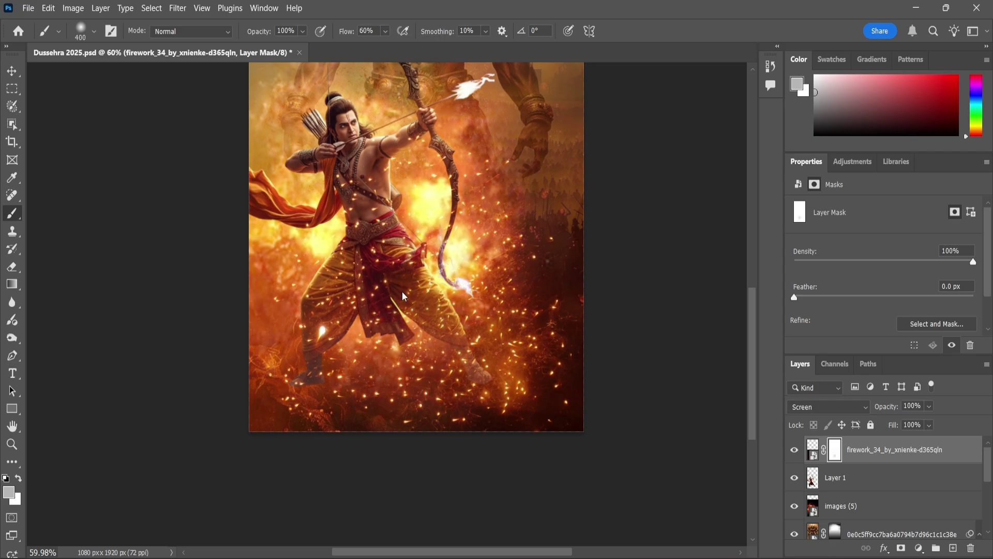
pyautogui.moveTo(363, 309)
pyautogui.mouseDown()
pyautogui.moveTo(355, 288)
pyautogui.moveTo(362, 239)
pyautogui.moveTo(373, 268)
pyautogui.mouseUp()
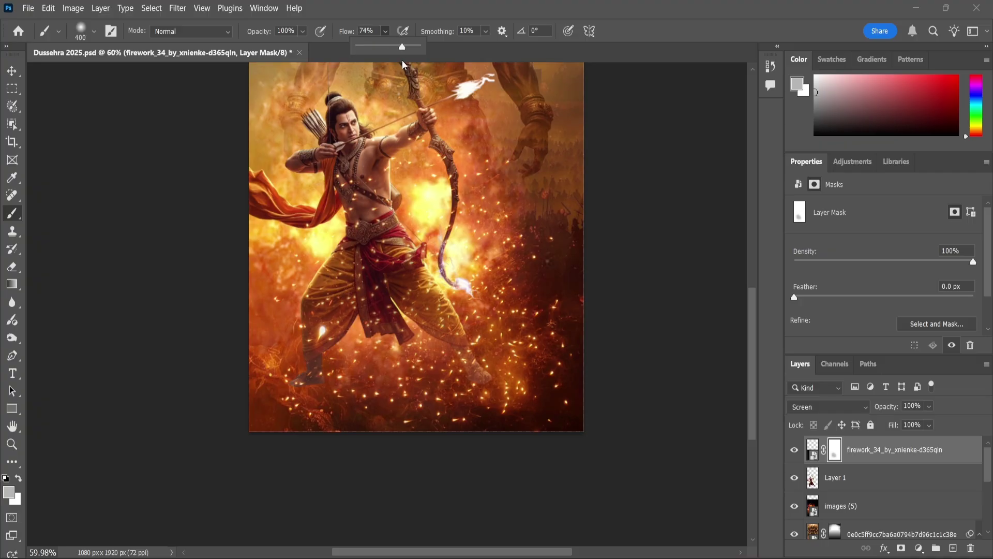
pyautogui.scroll(-2, 377, 284)
pyautogui.click(373, 288)
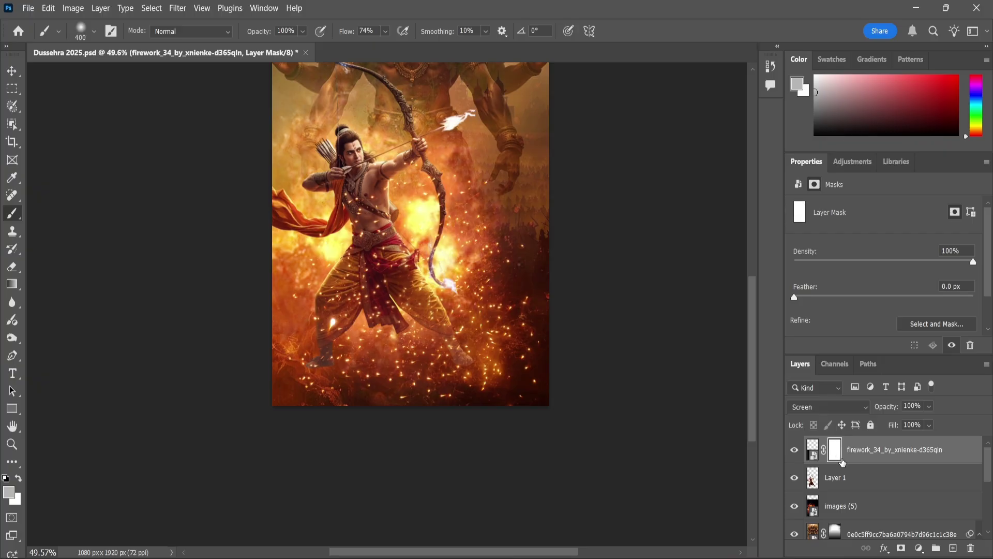
# With black (000000) as foreground, paint out sparks on the firework mask
pyautogui.click(9, 493)
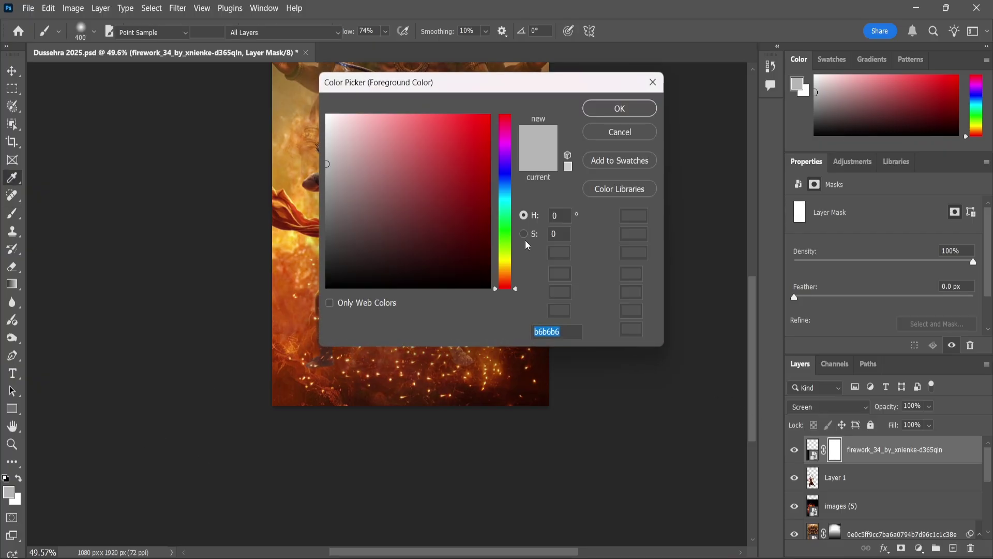
pyautogui.write('000000')
pyautogui.click(618, 108)
pyautogui.scroll(5, 352, 238)
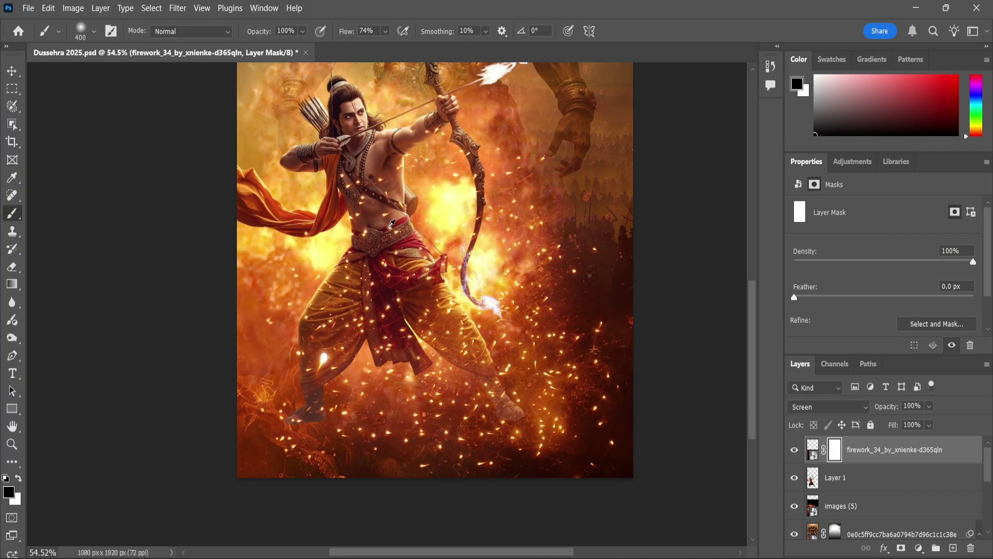
pyautogui.moveTo(377, 239); pyautogui.dragTo(357, 239)
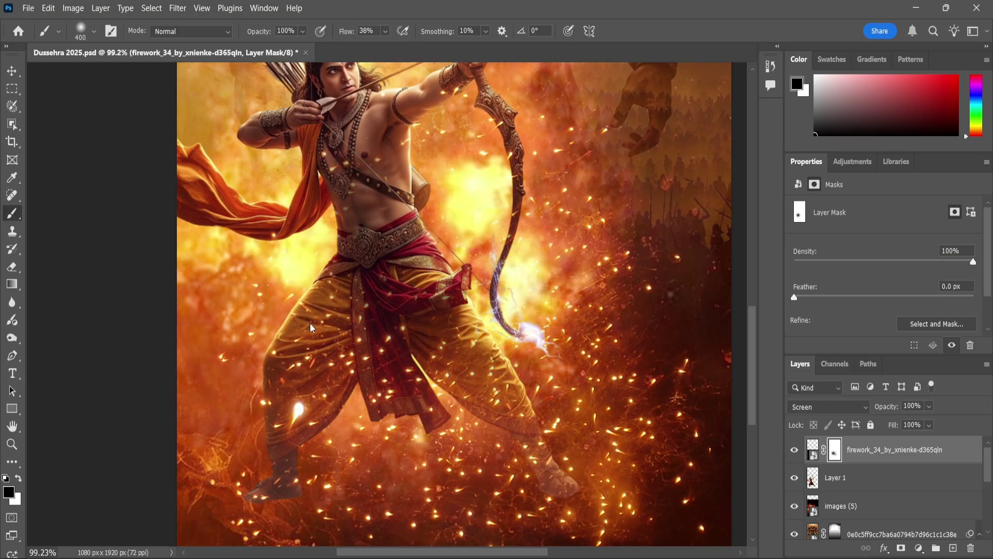
pyautogui.scroll(-2, 394, 243)
pyautogui.scroll(-2, 394, 243)
pyautogui.scroll(-3, 394, 243)
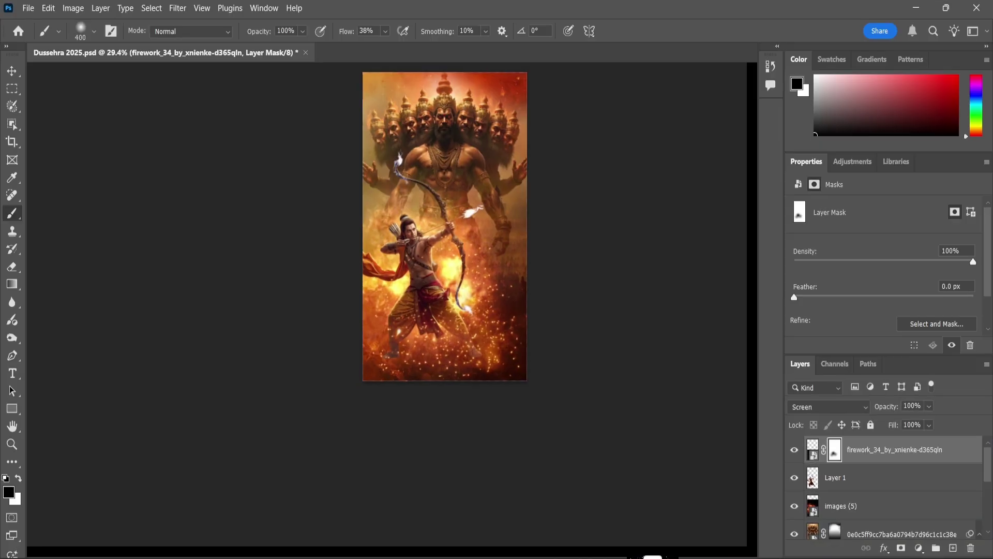
# Place particlesystem_advance scaled across the poster top and blend it in Screen mode
pyautogui.moveTo(694, 414); pyautogui.dragTo(466, 167)
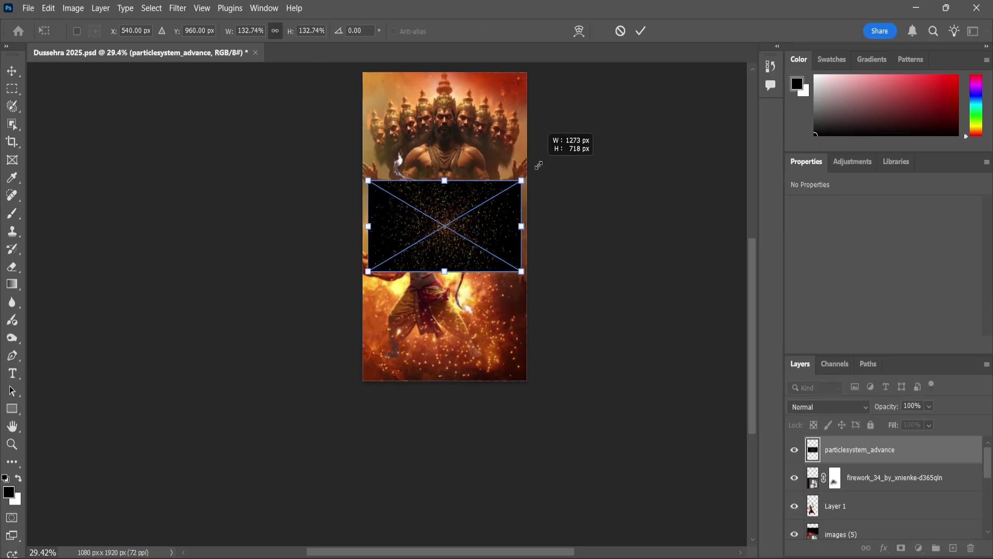
pyautogui.moveTo(523, 182); pyautogui.dragTo(550, 162)
pyautogui.moveTo(495, 222); pyautogui.dragTo(504, 125)
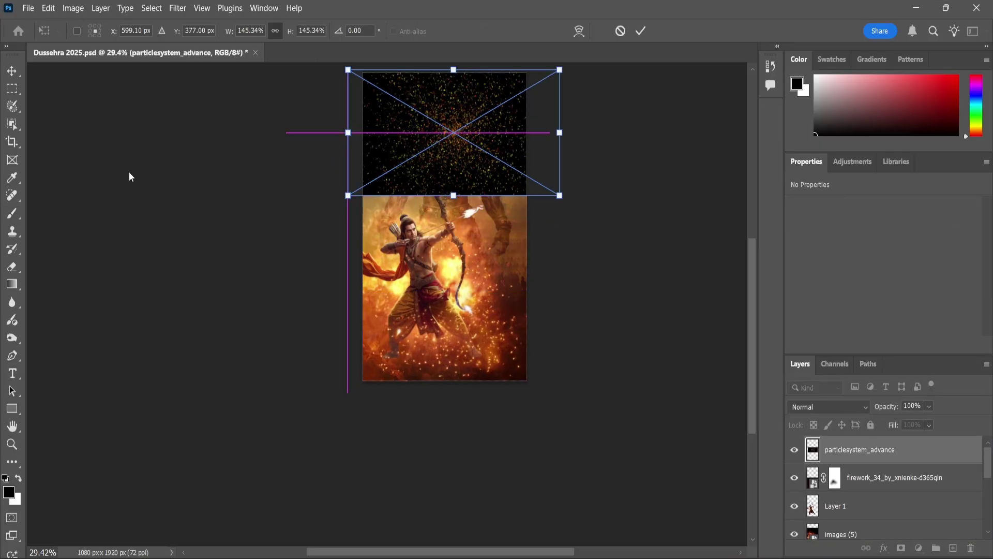
pyautogui.press('Return')
pyautogui.click(828, 407)
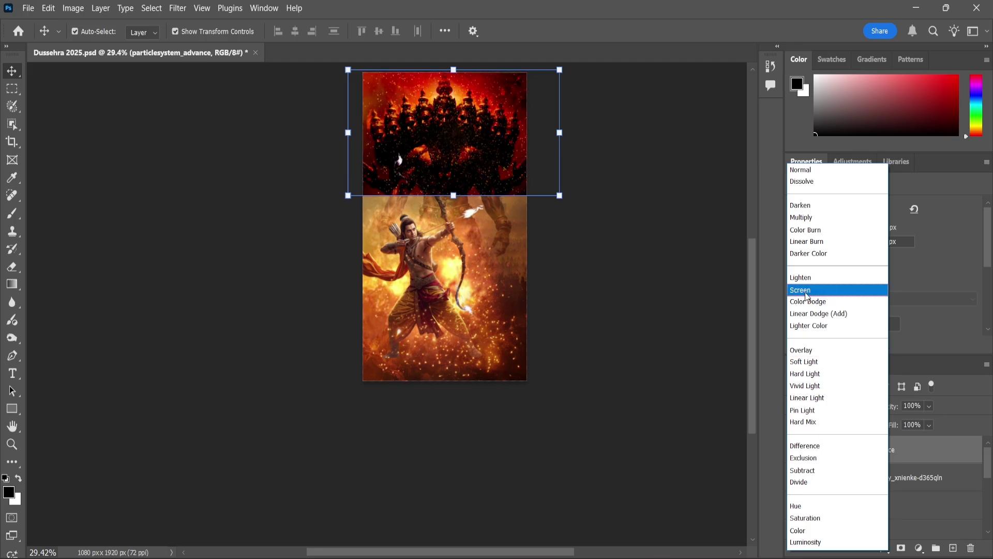
pyautogui.click(806, 291)
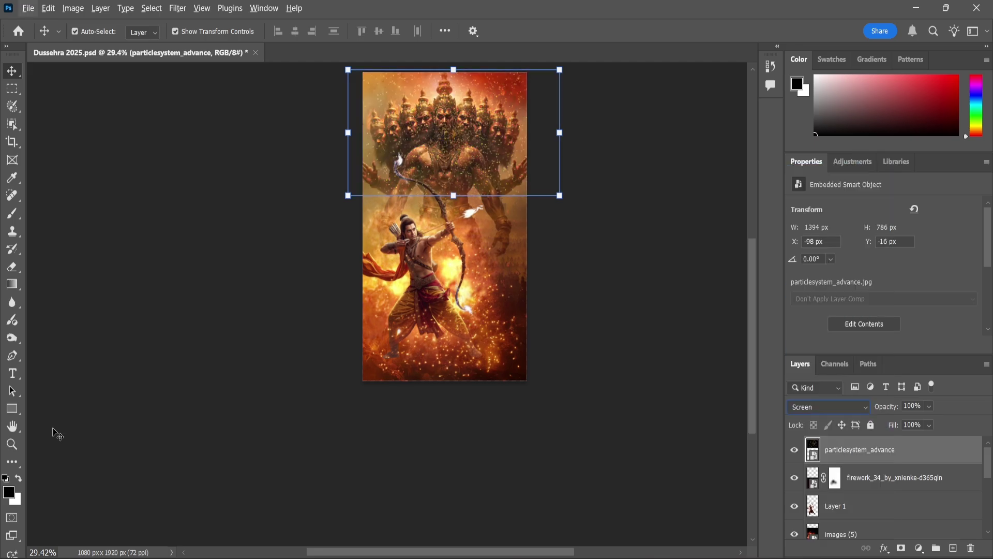
# Mask the particle layer, painting black over the multi-headed figure's face with a larger brush
pyautogui.click(12, 443)
pyautogui.moveTo(414, 71); pyautogui.dragTo(408, 102)
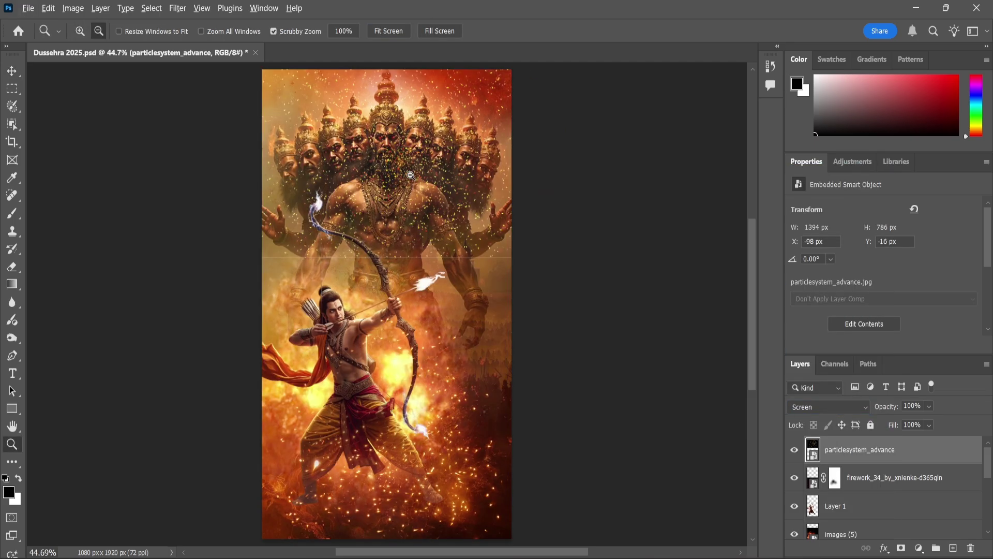
pyautogui.moveTo(410, 175); pyautogui.dragTo(362, 171)
pyautogui.click(12, 71)
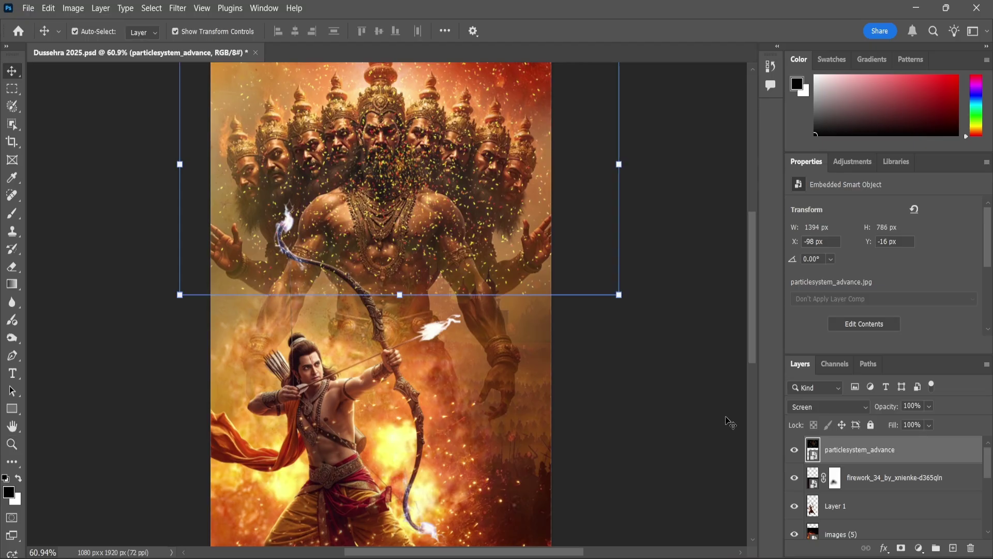
pyautogui.click(901, 548)
pyautogui.press('b')
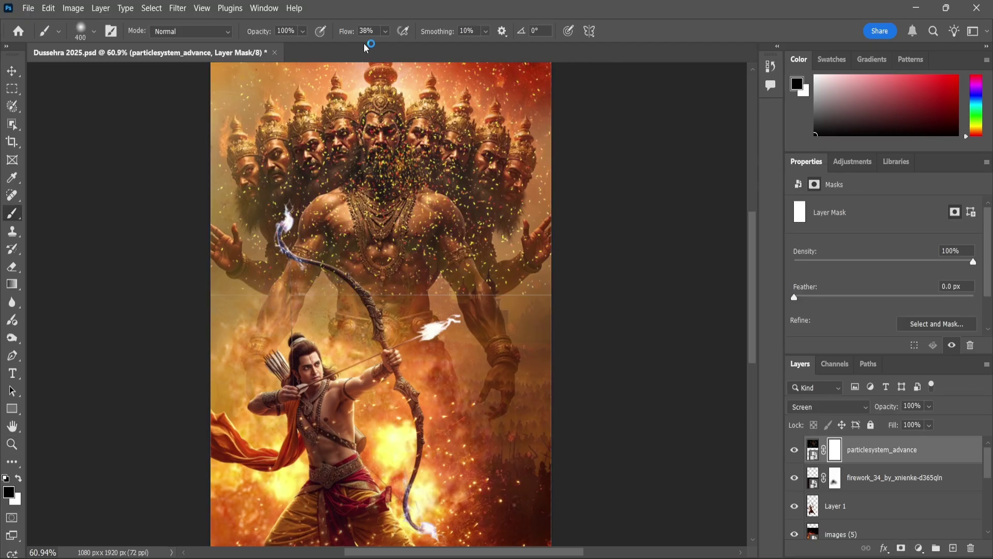
pyautogui.moveTo(308, 313); pyautogui.dragTo(463, 292)
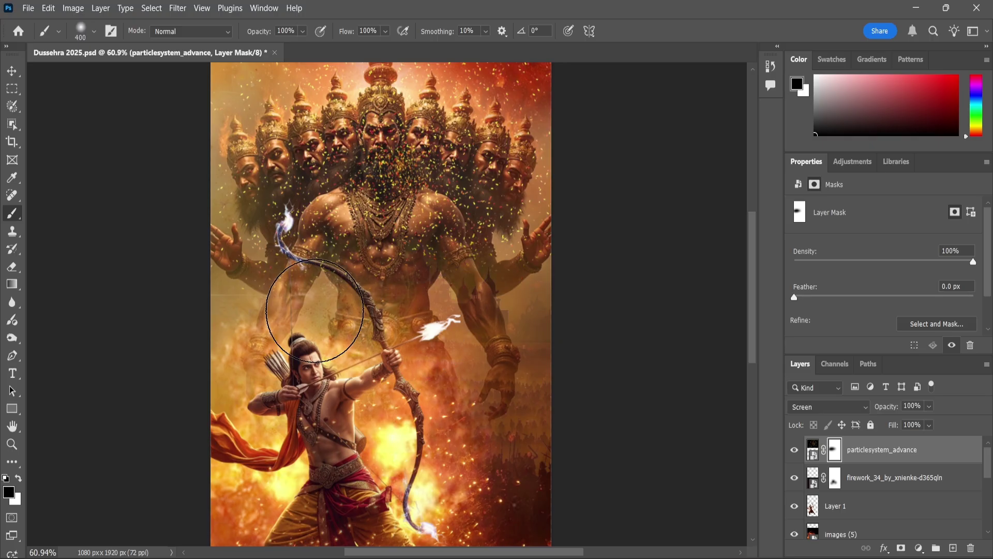
pyautogui.moveTo(381, 142); pyautogui.dragTo(367, 166)
pyautogui.press(']')
pyautogui.press(']')
pyautogui.press(']')
pyautogui.press(']')
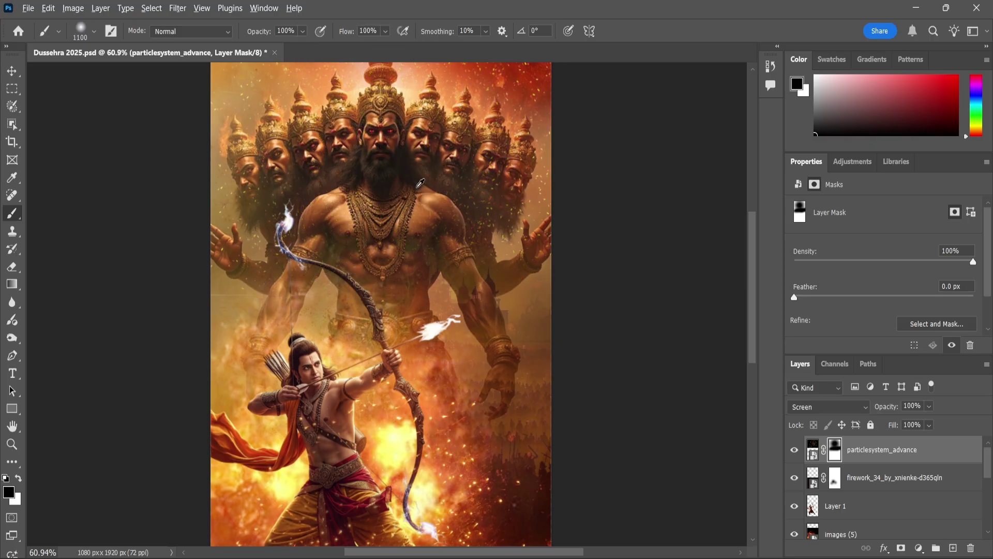
# Show the particle layer again and select the archer layer, Layer 1
pyautogui.scroll(-3, 698, 432)
pyautogui.click(794, 450)
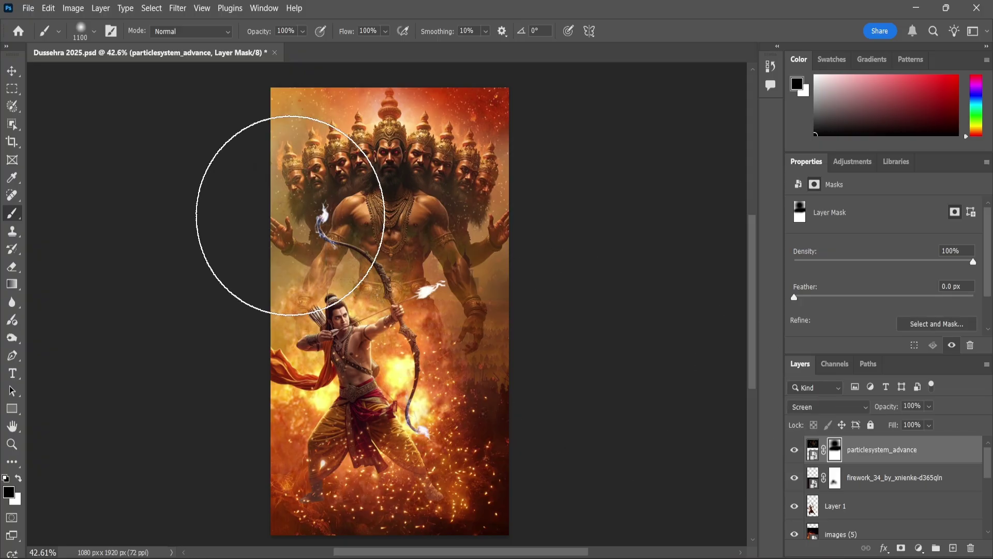
pyautogui.scroll(-3, 377, 248)
pyautogui.scroll(2, 466, 293)
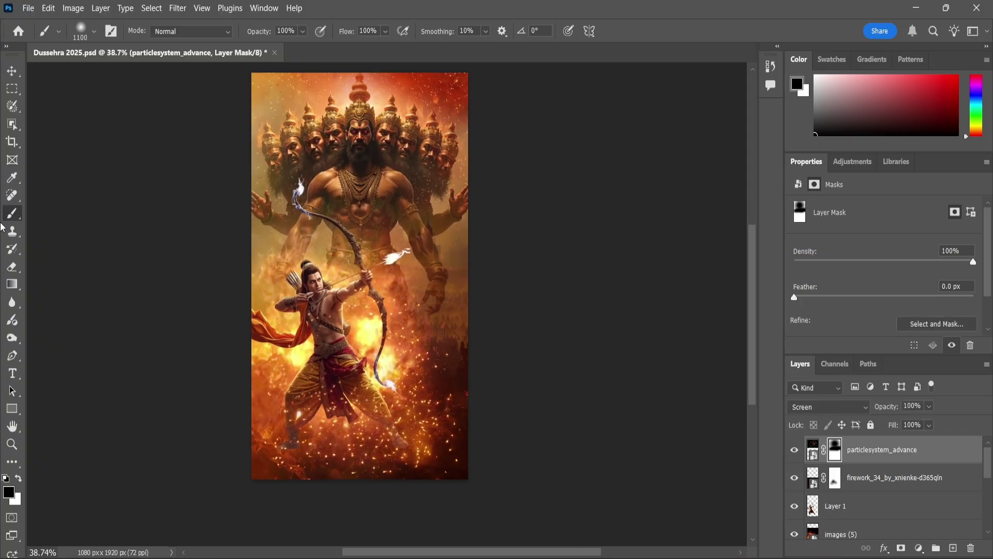
pyautogui.click(12, 71)
pyautogui.click(880, 477)
pyautogui.click(835, 506)
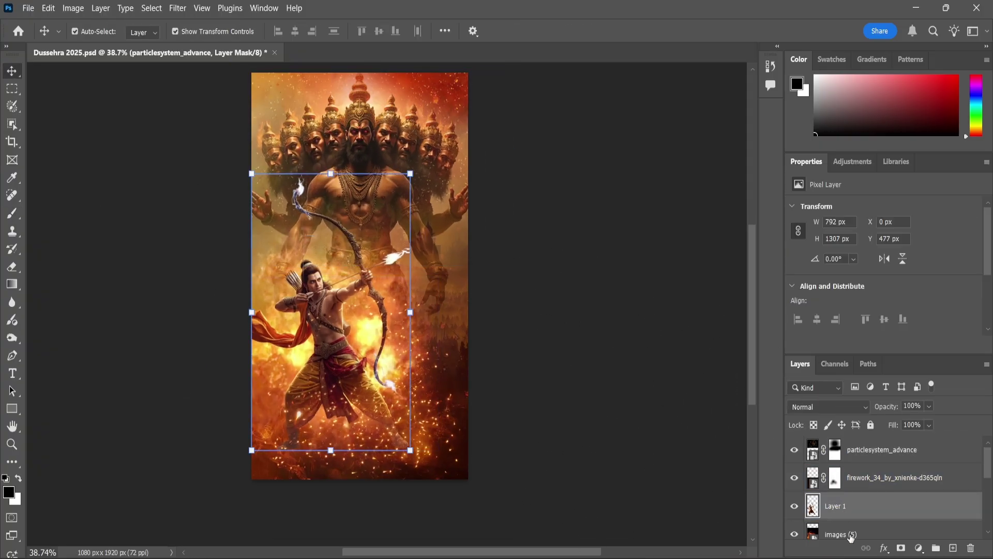
pyautogui.scroll(-1, 846, 528)
# Place orange_lens_flare over the poster middle, enlarged and shifted slightly down-left
pyautogui.click(845, 528)
pyautogui.hotkey('alt', 'Tab')
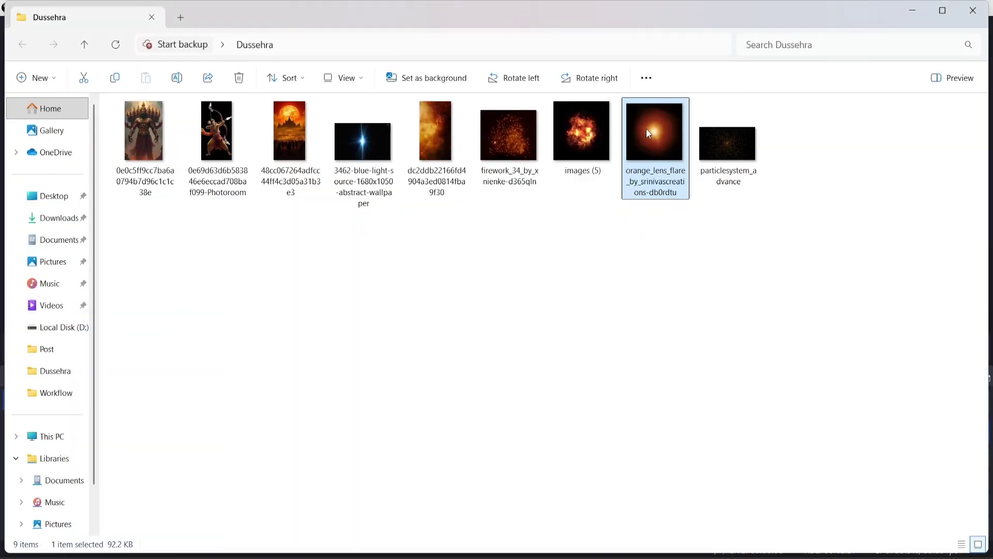
pyautogui.moveTo(655, 132)
pyautogui.mouseDown()
pyautogui.moveTo(627, 396)
pyautogui.moveTo(372, 387)
pyautogui.mouseUp()
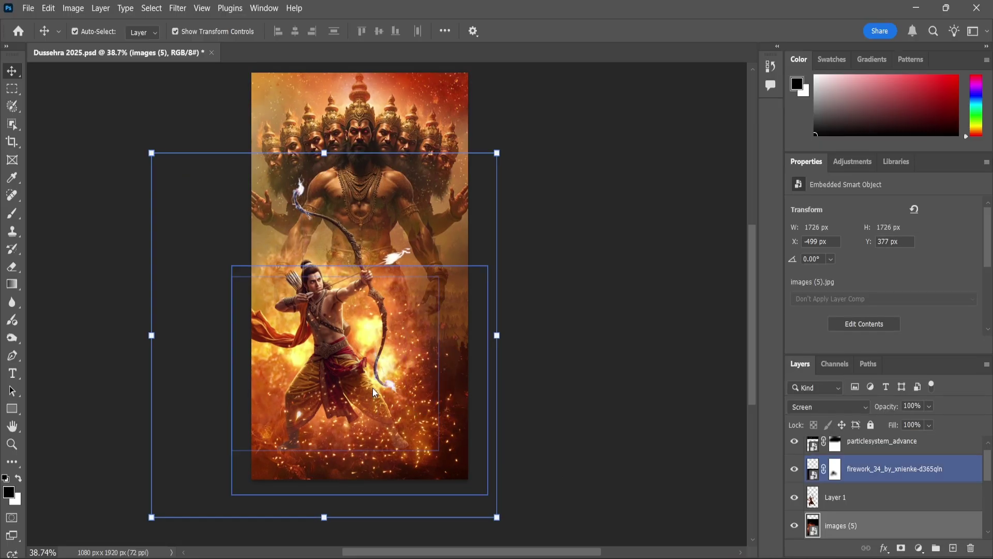
pyautogui.moveTo(424, 210); pyautogui.dragTo(473, 160)
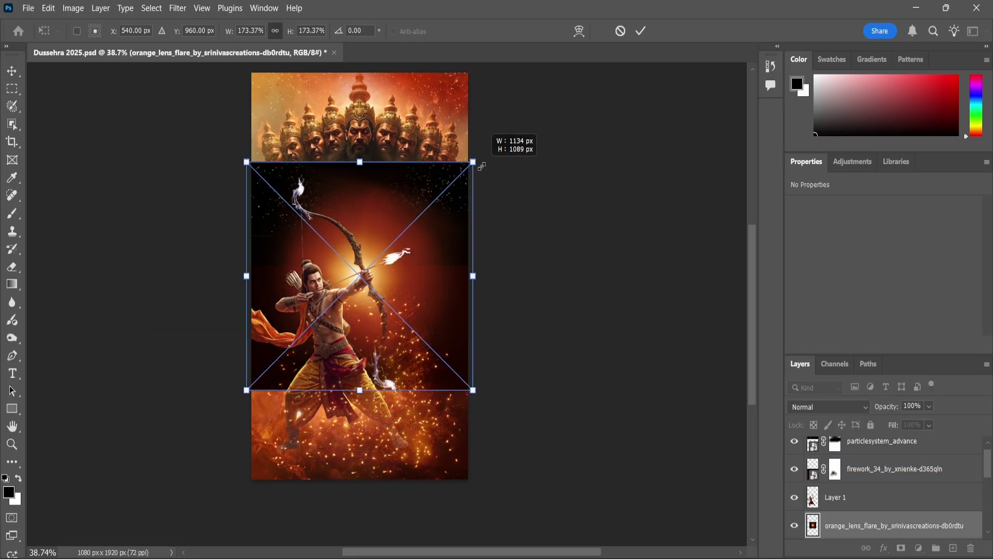
pyautogui.moveTo(428, 219); pyautogui.dragTo(429, 225)
pyautogui.press('Return')
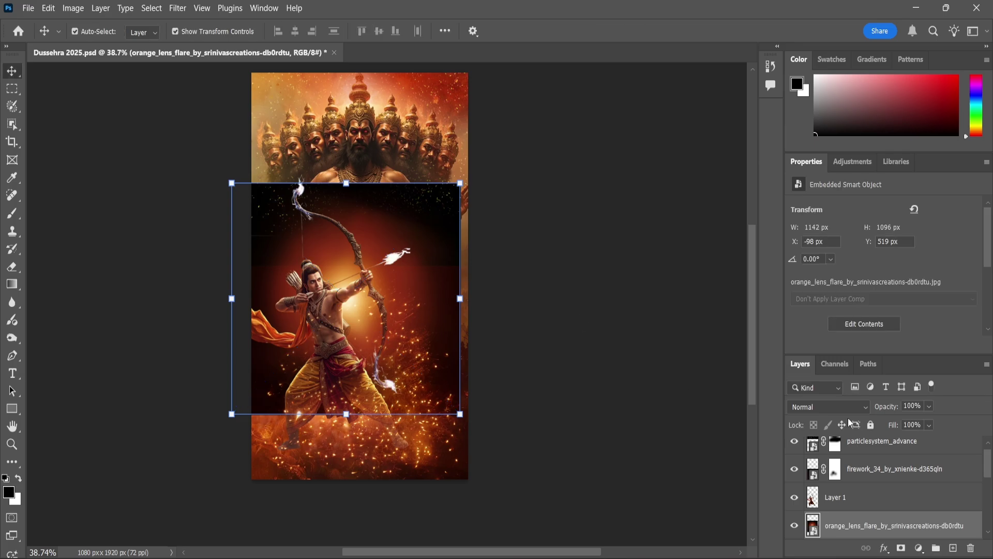
# Set the lens flare to Screen mode and enlarge it around the archer
pyautogui.click(827, 407)
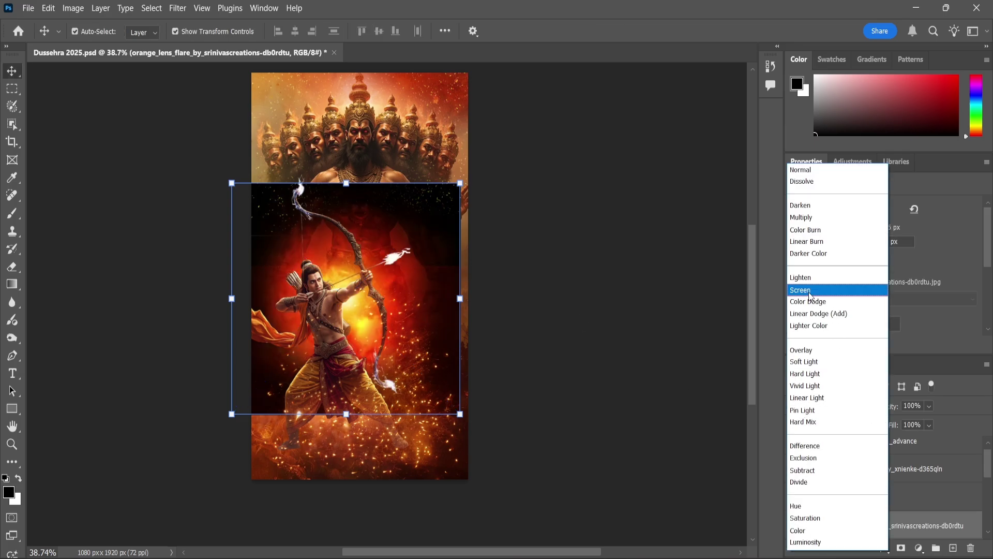
pyautogui.click(810, 296)
pyautogui.moveTo(460, 414); pyautogui.dragTo(474, 445)
pyautogui.moveTo(424, 275); pyautogui.dragTo(401, 286)
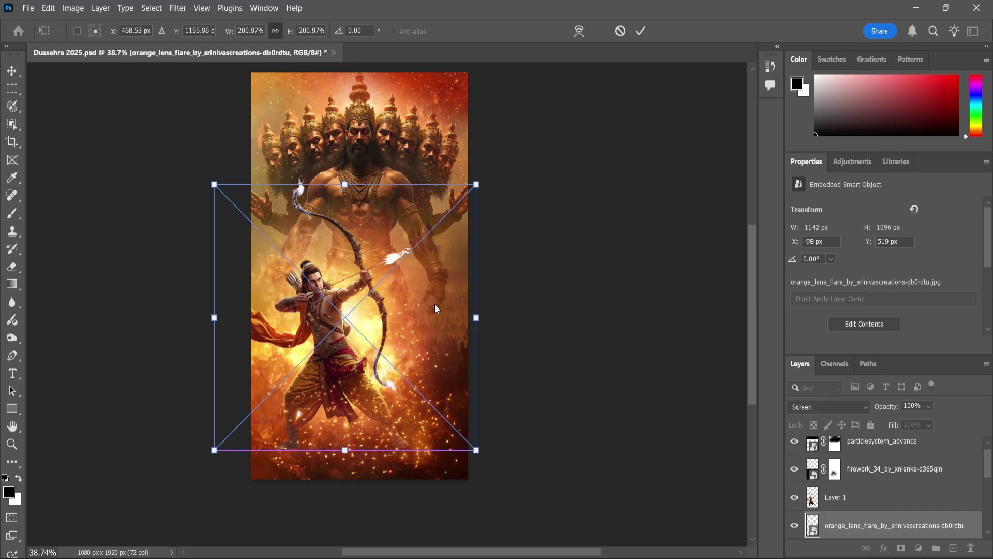
pyautogui.press('Return')
# Compare the orange_lens_flare and images (5) layers by toggling visibility, leaving images (5) selected
pyautogui.scroll(3, 414, 315)
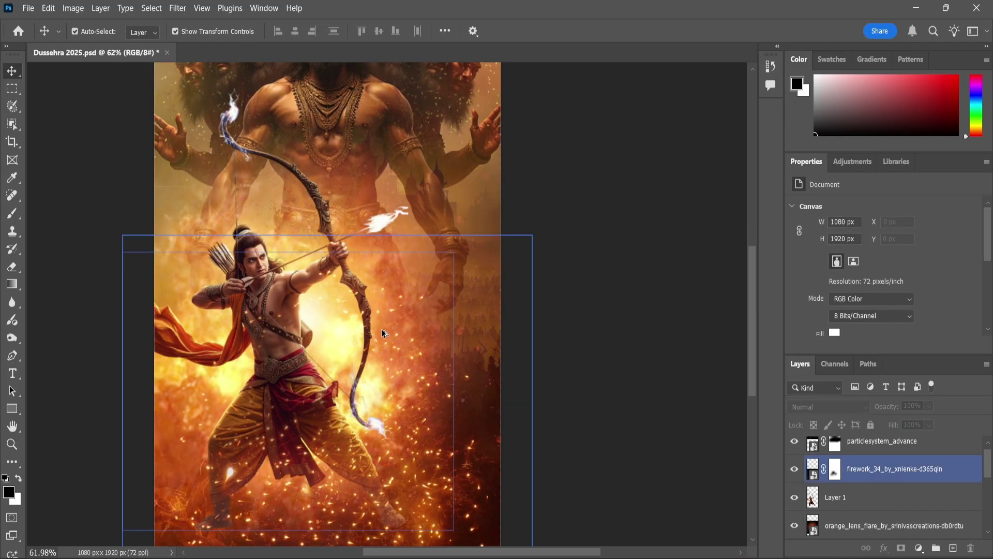
pyautogui.click(317, 355)
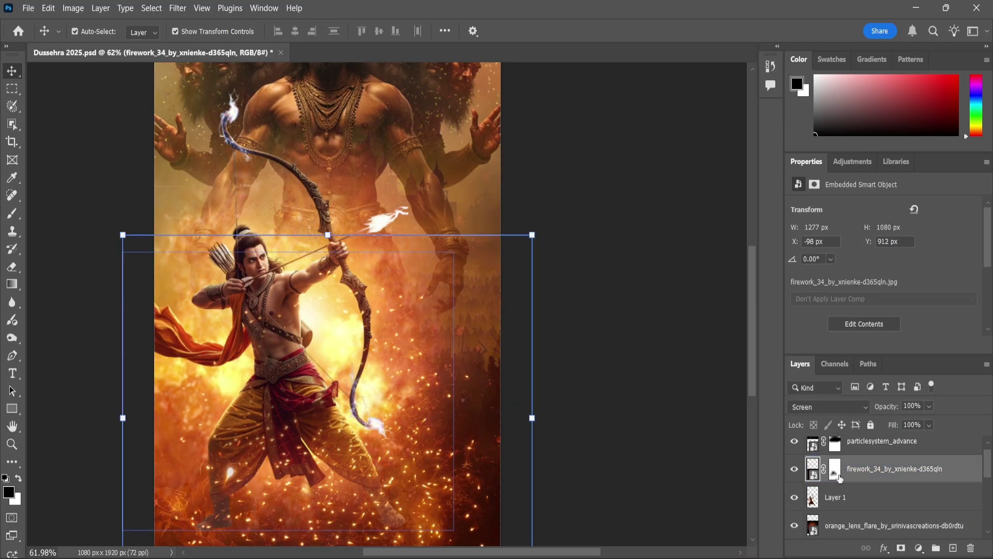
pyautogui.scroll(1, 839, 494)
pyautogui.scroll(-2, 839, 492)
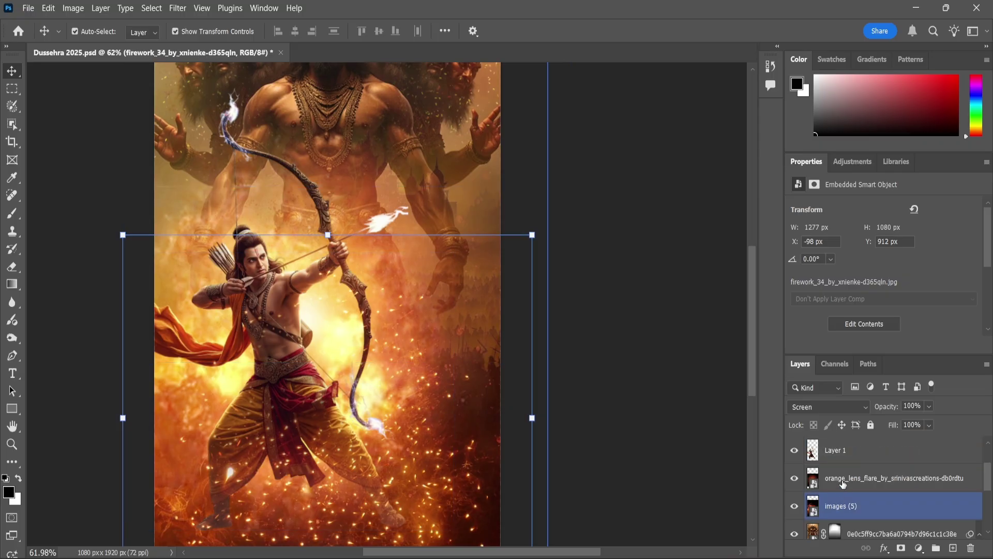
pyautogui.click(833, 478)
pyautogui.click(795, 478)
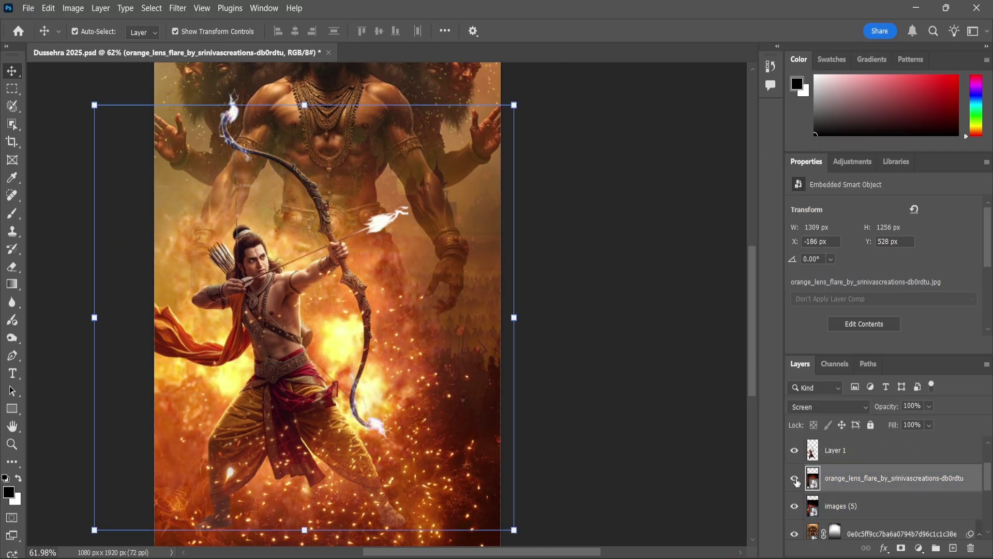
pyautogui.click(795, 478)
pyautogui.click(822, 499)
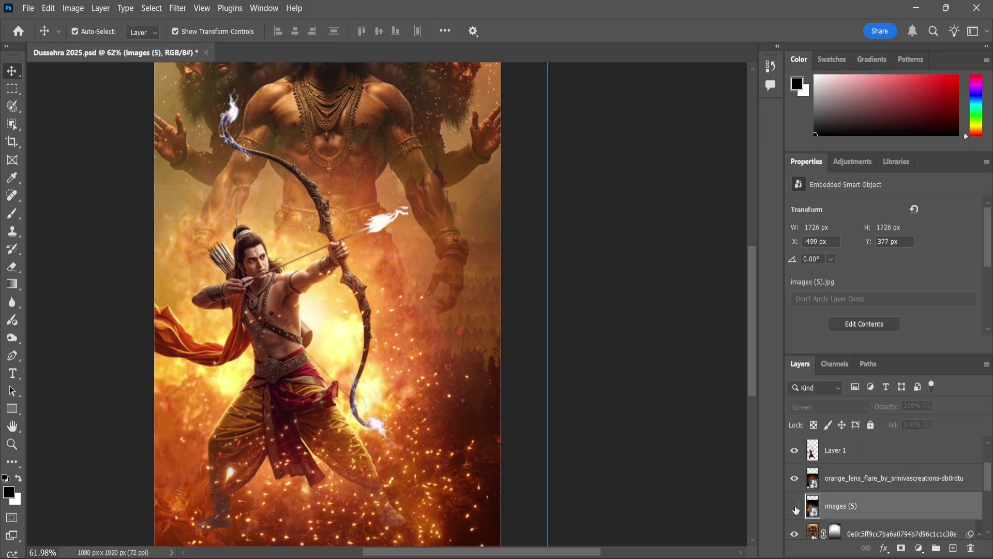
pyautogui.click(795, 507)
pyautogui.click(795, 507)
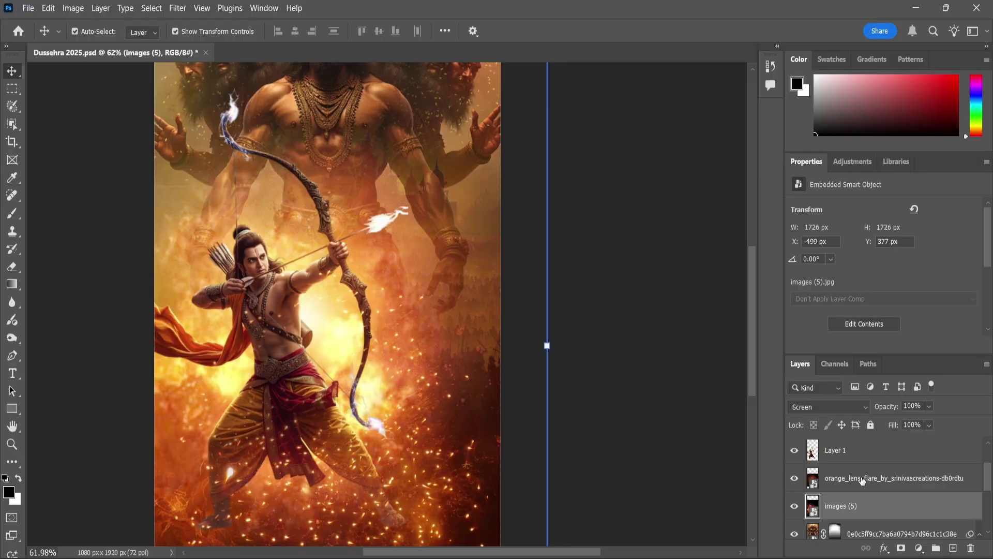
# Brush black across the top of the images (5) mask so the king shows through
pyautogui.press('b')
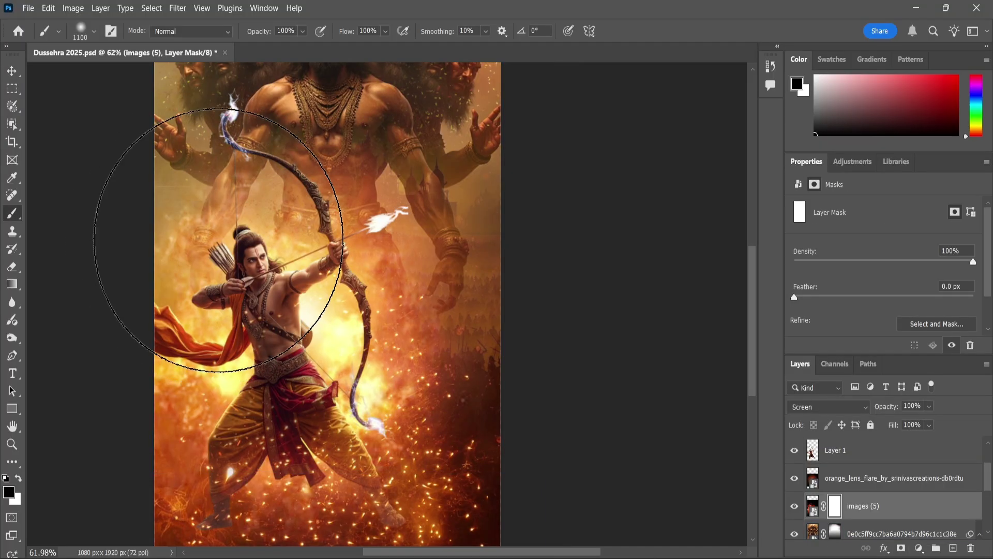
pyautogui.moveTo(268, 214); pyautogui.dragTo(527, 216)
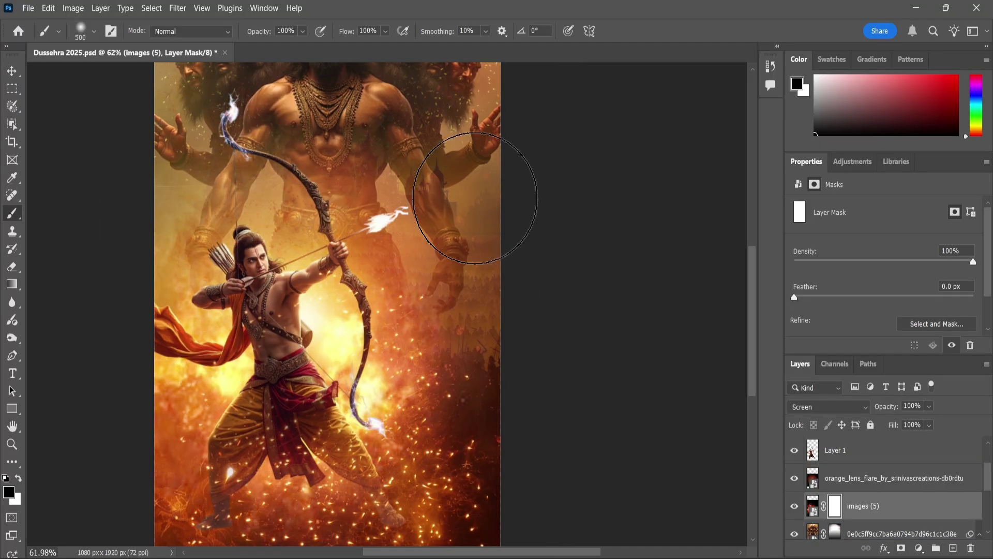
pyautogui.scroll(-1, 451, 228)
pyautogui.scroll(-5, 455, 228)
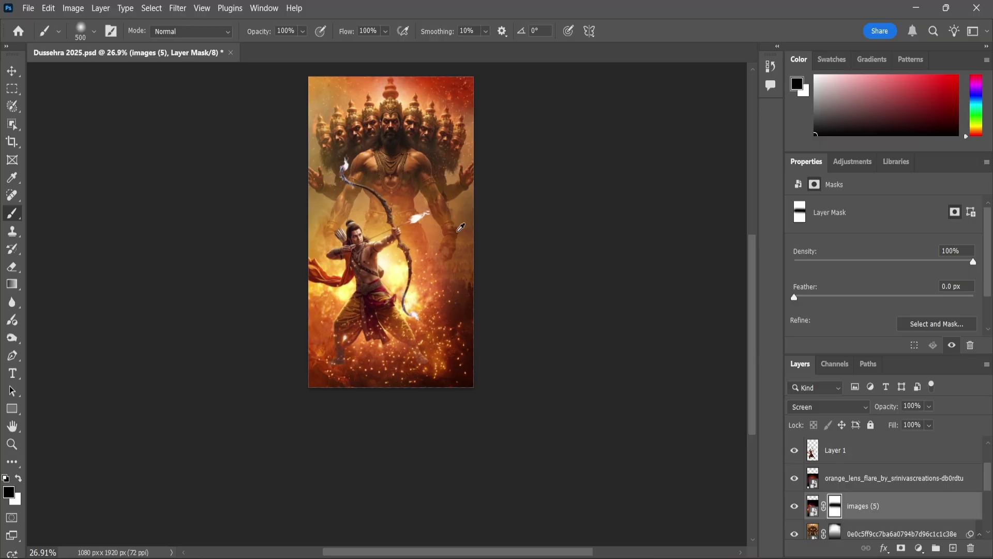
pyautogui.scroll(4, 460, 227)
# Apply Levels to Layer 1 with midtones 0.83 and white input 235, then deselect it
pyautogui.press('v')
pyautogui.click(259, 278)
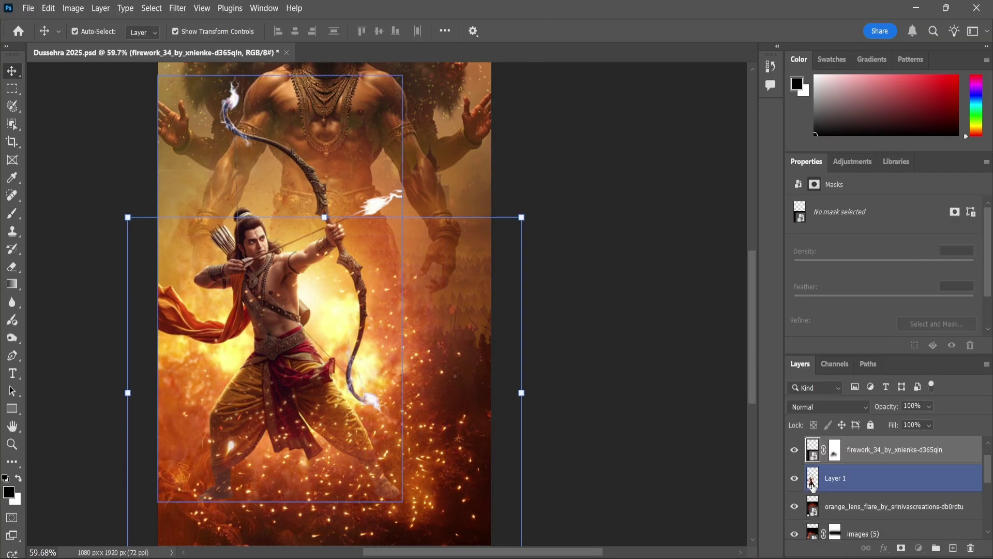
pyautogui.click(812, 486)
pyautogui.click(73, 8)
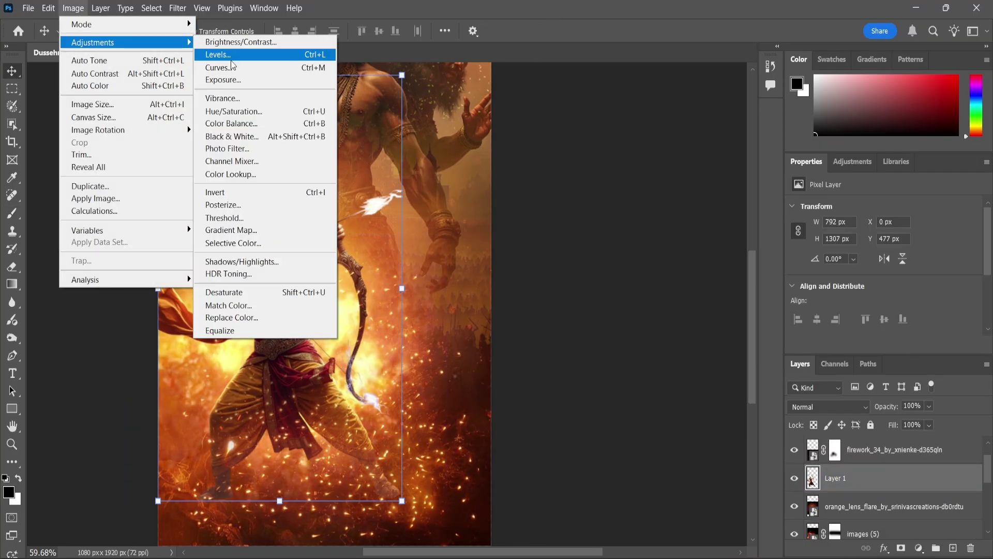
pyautogui.click(223, 56)
pyautogui.moveTo(457, 241); pyautogui.dragTo(467, 242)
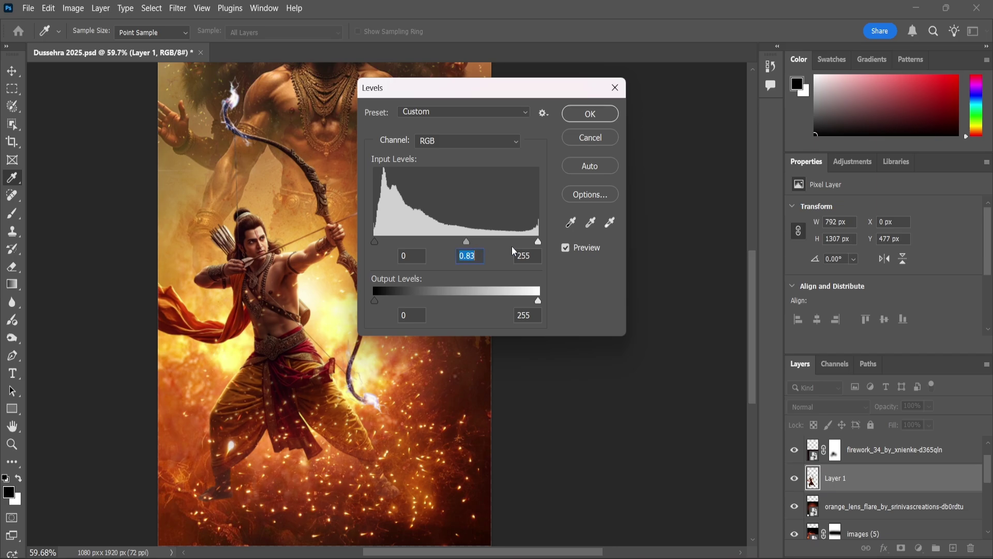
pyautogui.moveTo(538, 241); pyautogui.dragTo(529, 241)
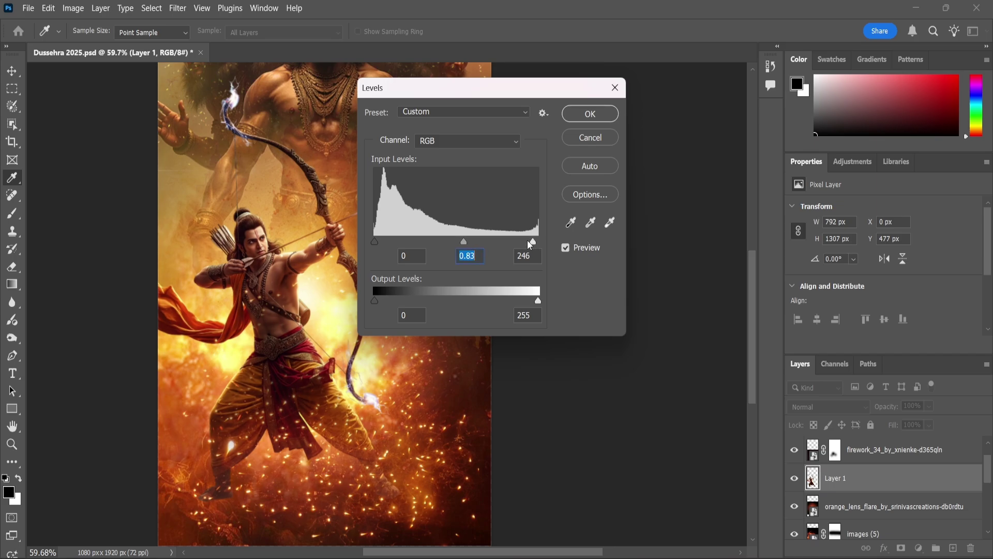
pyautogui.click(595, 117)
pyautogui.press('v')
pyautogui.scroll(-2, 517, 264)
pyautogui.scroll(-1, 548, 259)
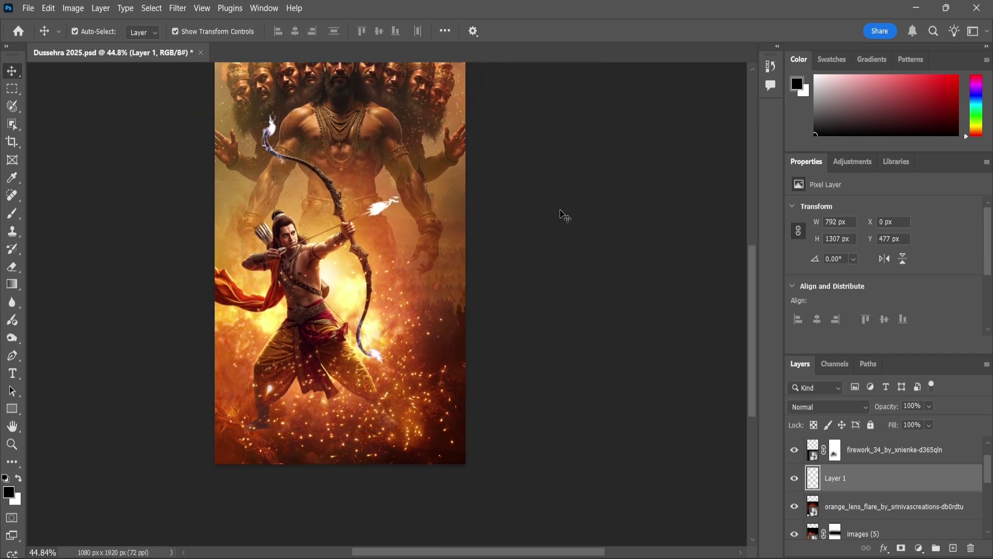
pyautogui.click(625, 311)
pyautogui.scroll(-1, 568, 276)
# Place the blue light-burst image over the figure and blend it in Screen mode
pyautogui.hotkey('alt', 'Tab')
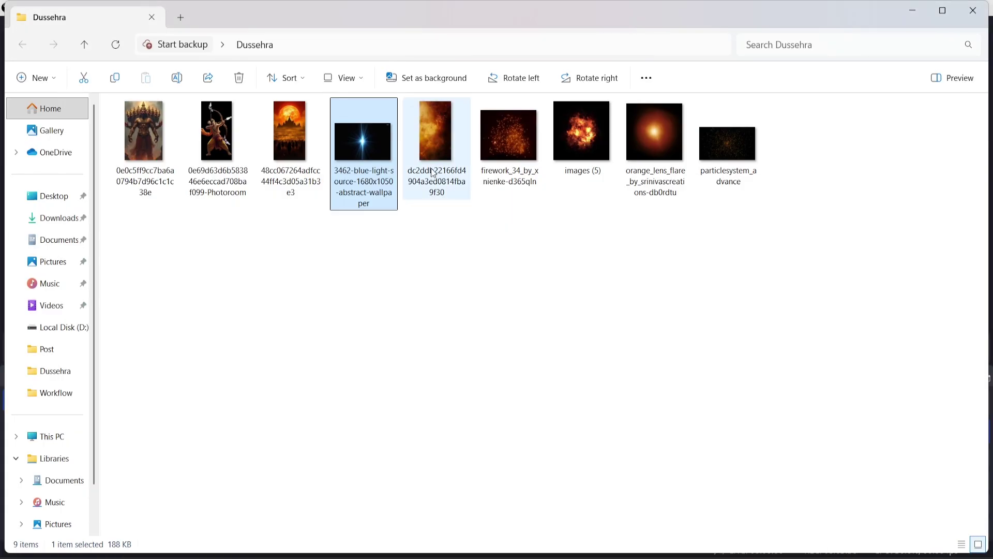
pyautogui.moveTo(362, 141)
pyautogui.mouseDown()
pyautogui.moveTo(636, 440)
pyautogui.moveTo(394, 237)
pyautogui.mouseUp()
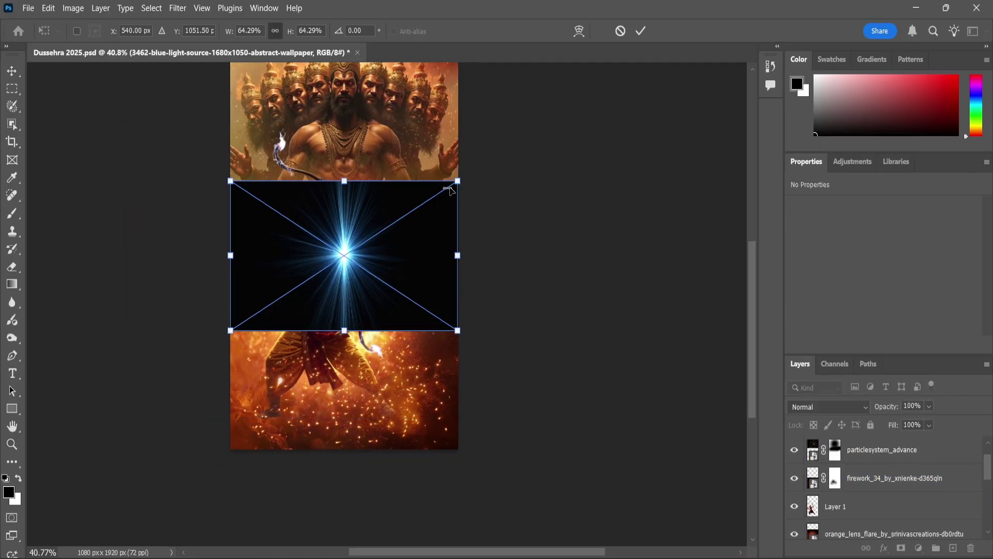
pyautogui.moveTo(458, 181); pyautogui.dragTo(479, 170)
pyautogui.moveTo(378, 246); pyautogui.dragTo(405, 239)
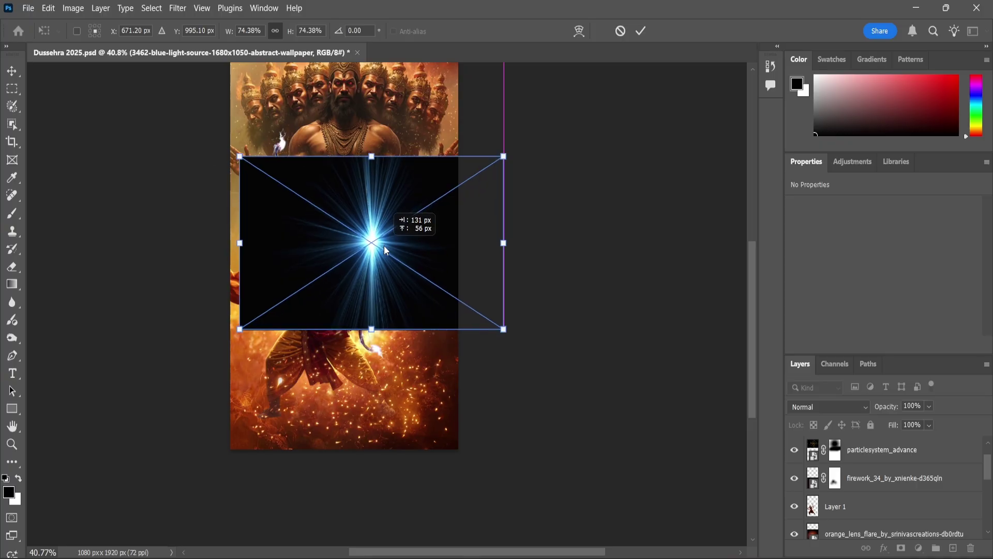
pyautogui.press('Return')
pyautogui.click(868, 406)
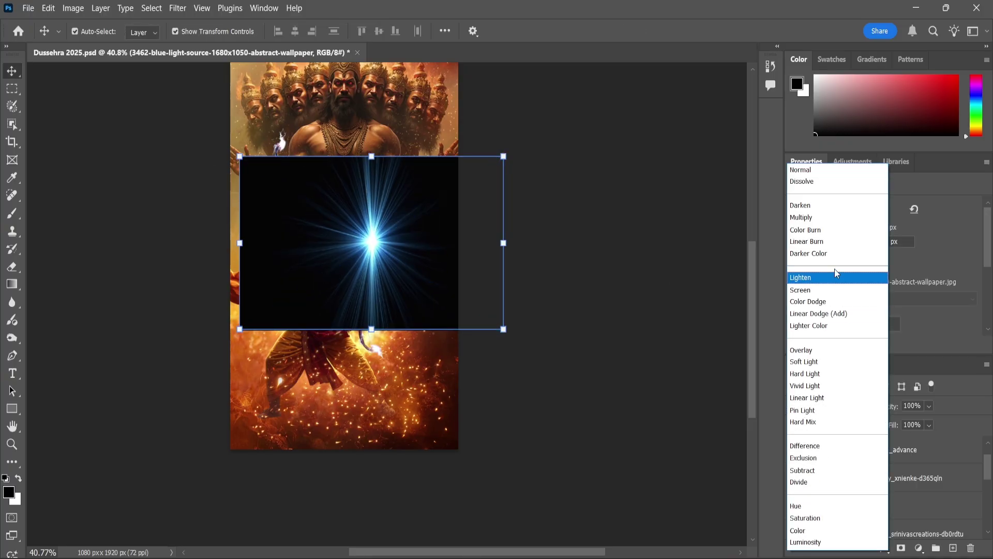
pyautogui.click(812, 277)
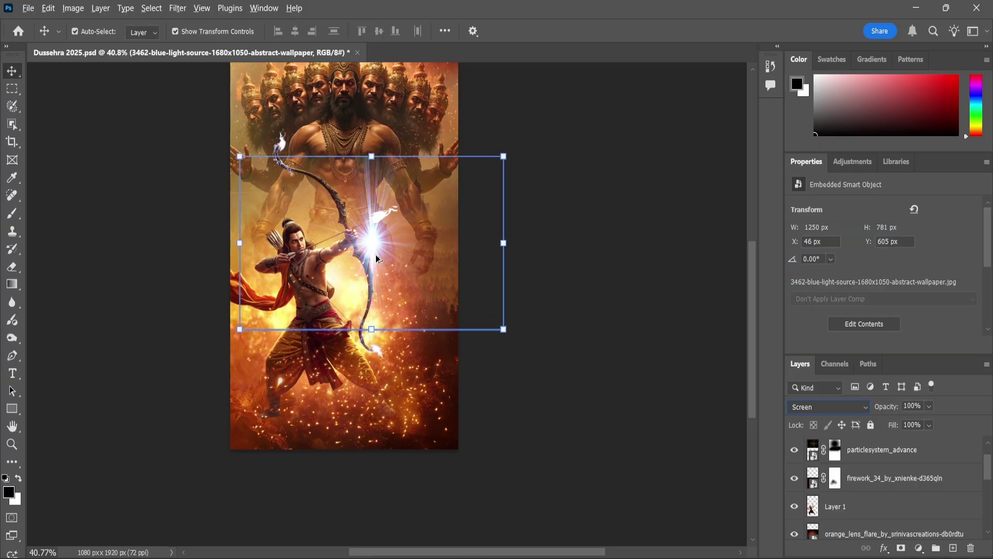
# Shrink the blue light onto the bow near the arrowhead and give it a layer mask for brushing
pyautogui.click(52, 144)
pyautogui.scroll(2, 372, 247)
pyautogui.scroll(1, 383, 232)
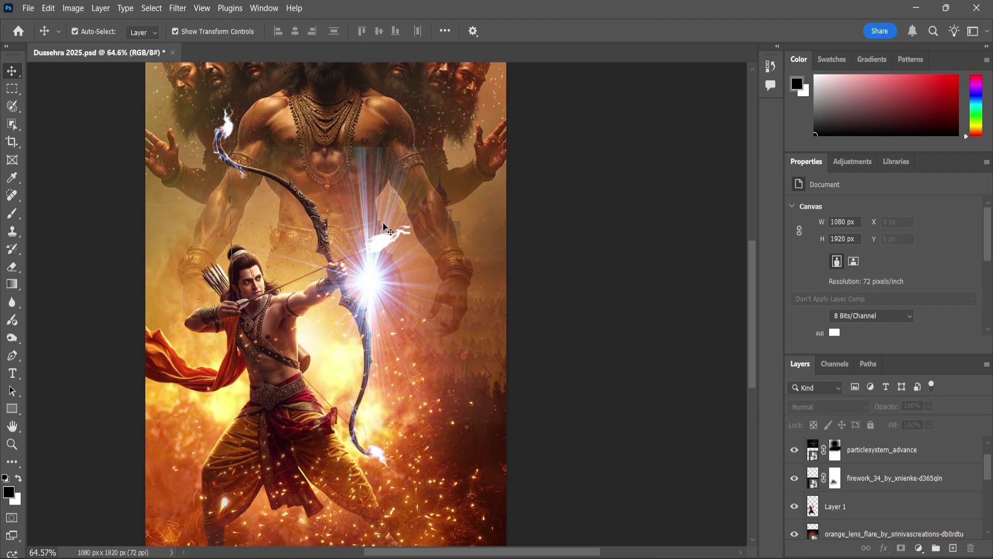
pyautogui.moveTo(383, 222); pyautogui.dragTo(375, 235)
pyautogui.moveTo(590, 120); pyautogui.dragTo(542, 164)
pyautogui.moveTo(388, 252); pyautogui.dragTo(388, 248)
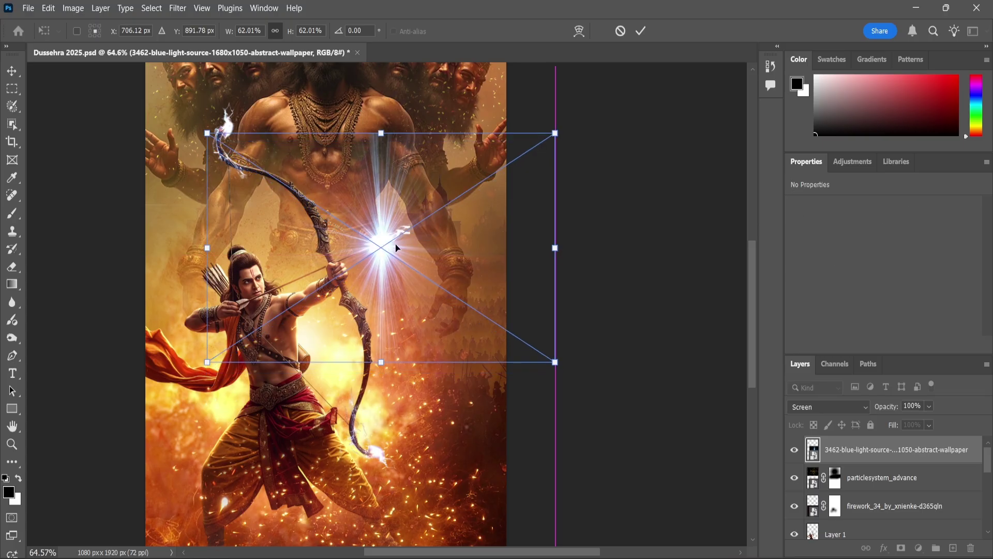
pyautogui.press('Return')
pyautogui.click(901, 548)
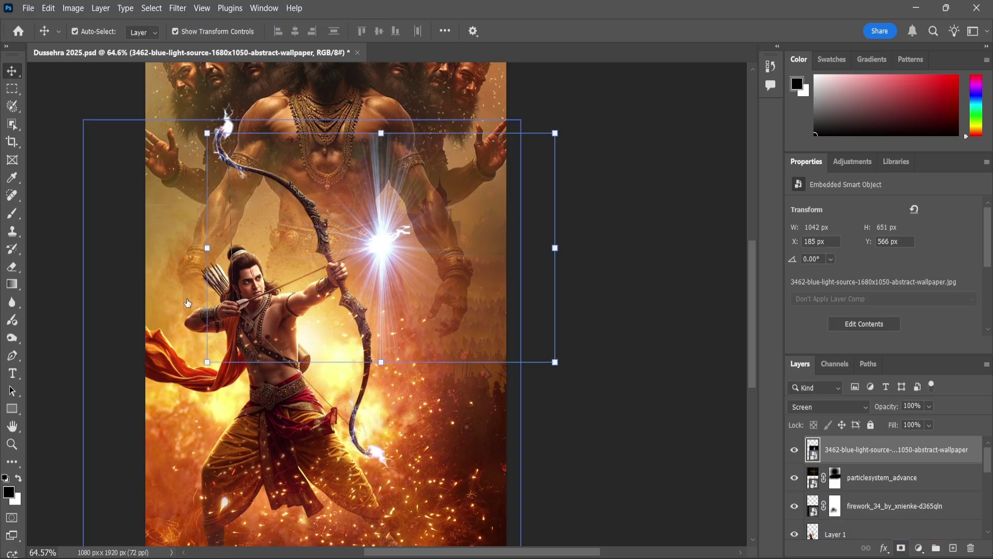
pyautogui.click(12, 215)
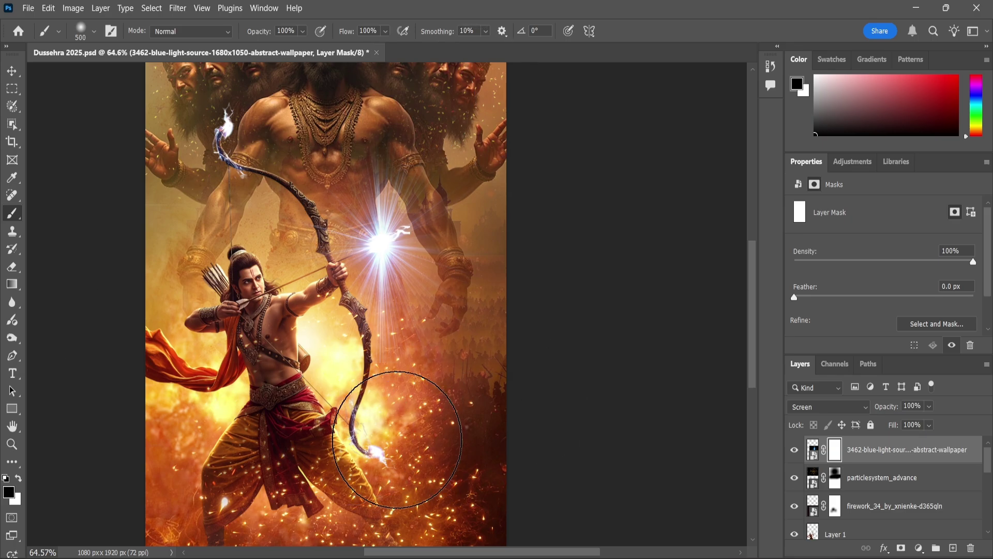
pyautogui.scroll(-5, 397, 440)
# Fit the poster on screen and copy the tagline sentence from the Notepad note
pyautogui.click(12, 444)
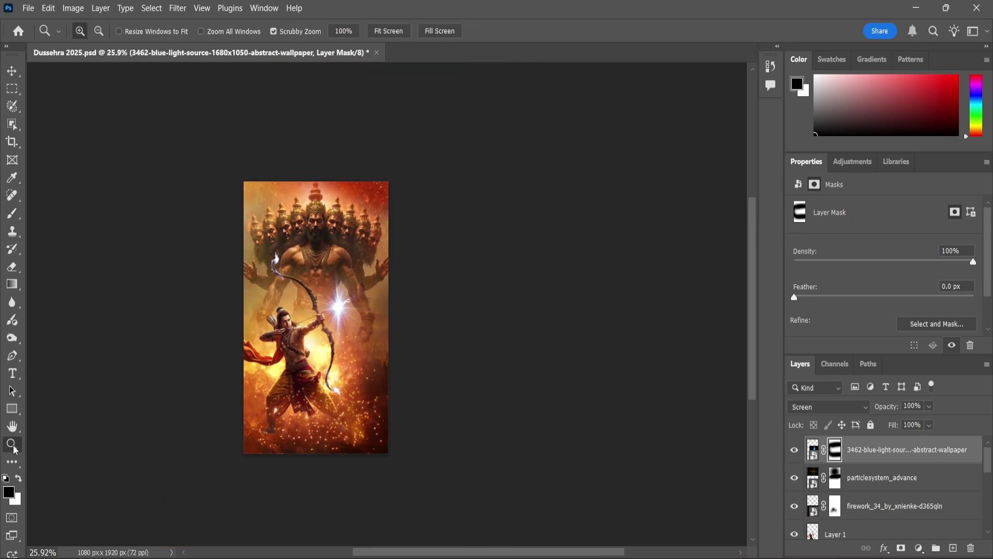
pyautogui.click(389, 31)
pyautogui.hotkey('alt', 'Tab')
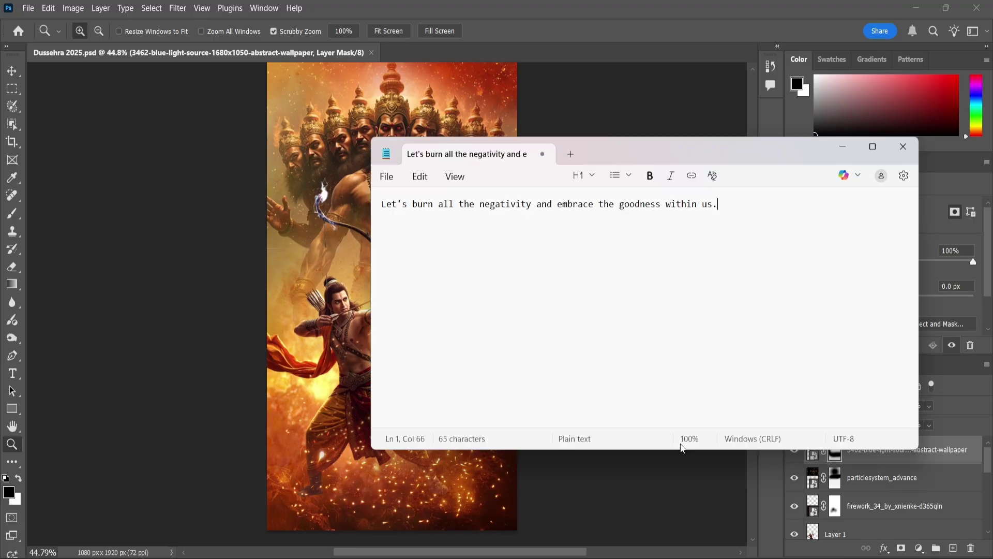
pyautogui.hotkey('ctrl', 'a')
pyautogui.click(856, 154)
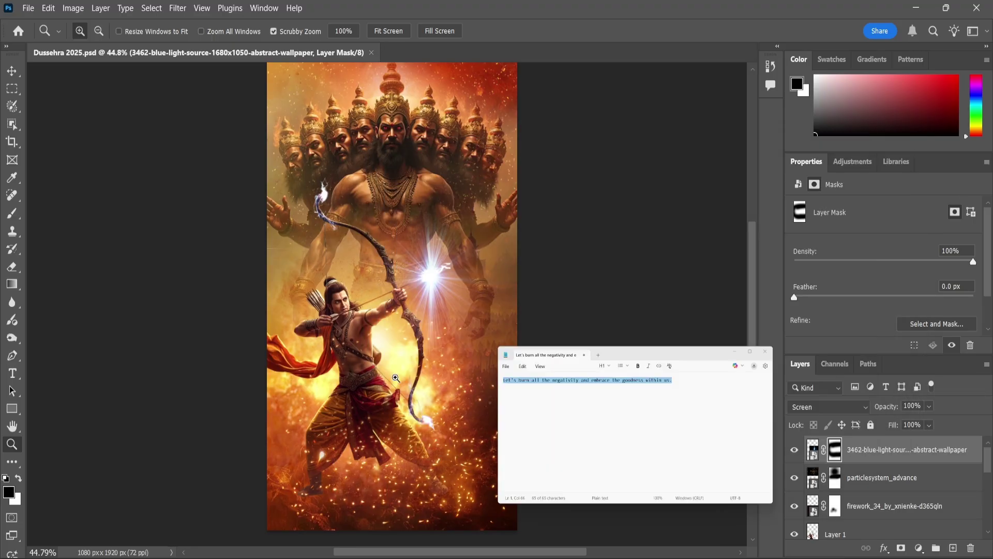
# Paste "Let's burn all the negativity and embrace the goodness within us." into a new text box near the bottom
pyautogui.scroll(3, 344, 474)
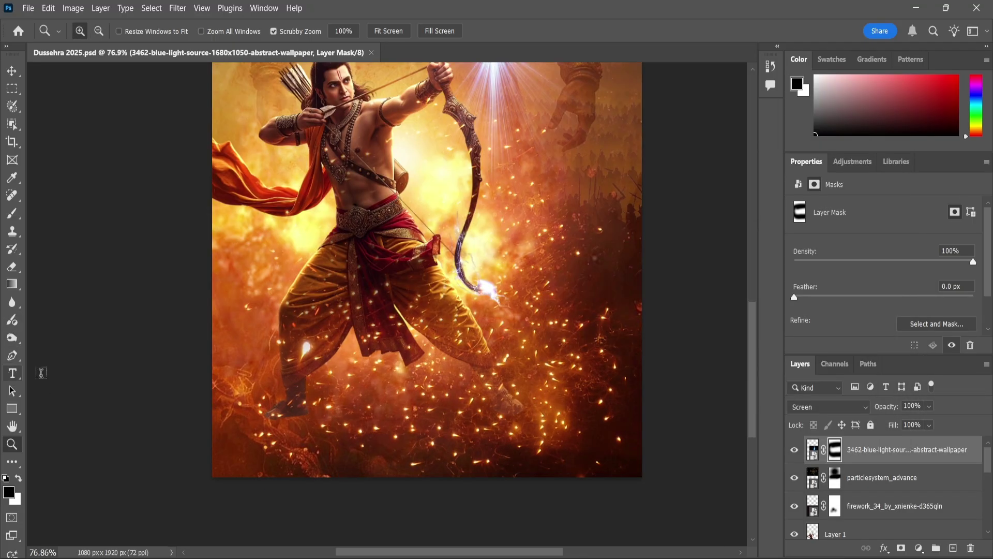
pyautogui.click(367, 419)
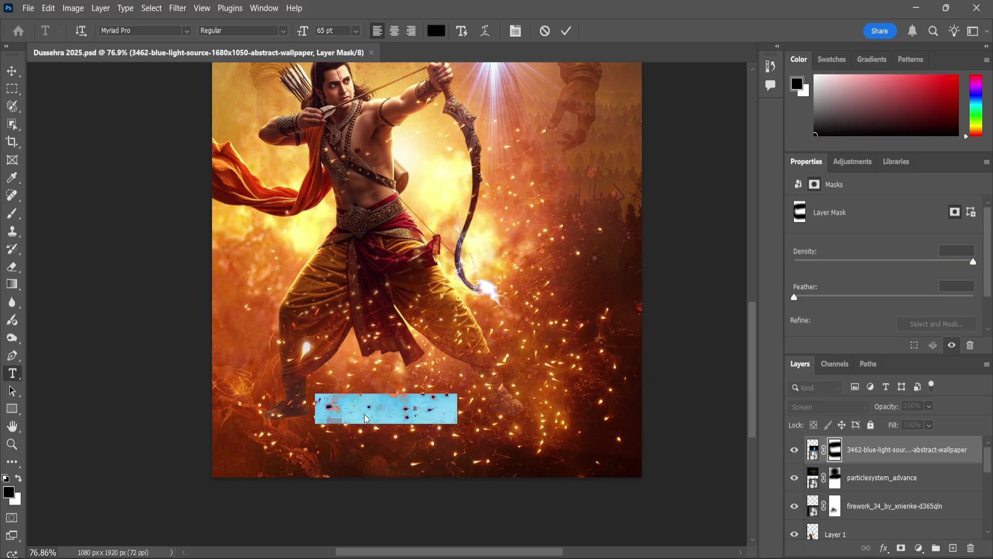
pyautogui.press('BackSpace')
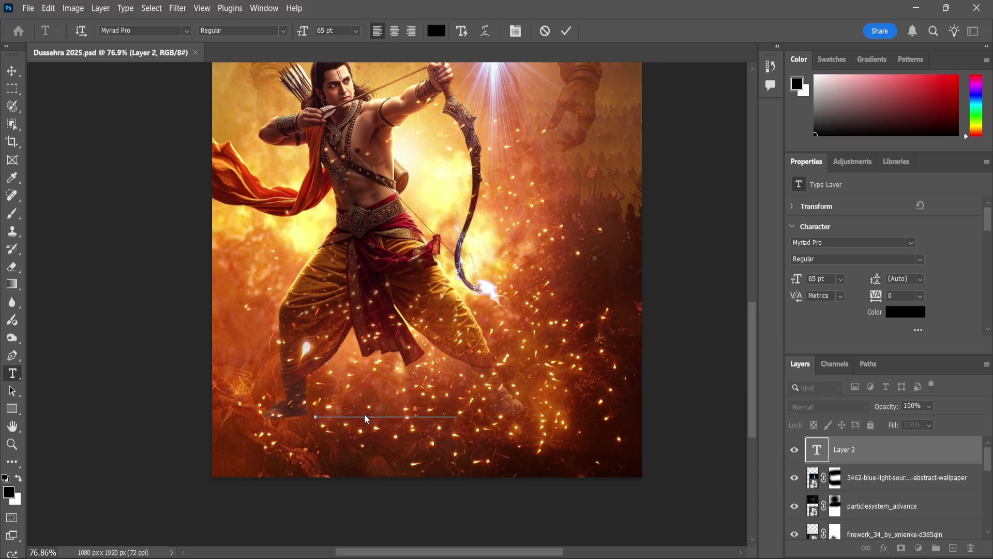
pyautogui.hotkey('ctrl', 'v')
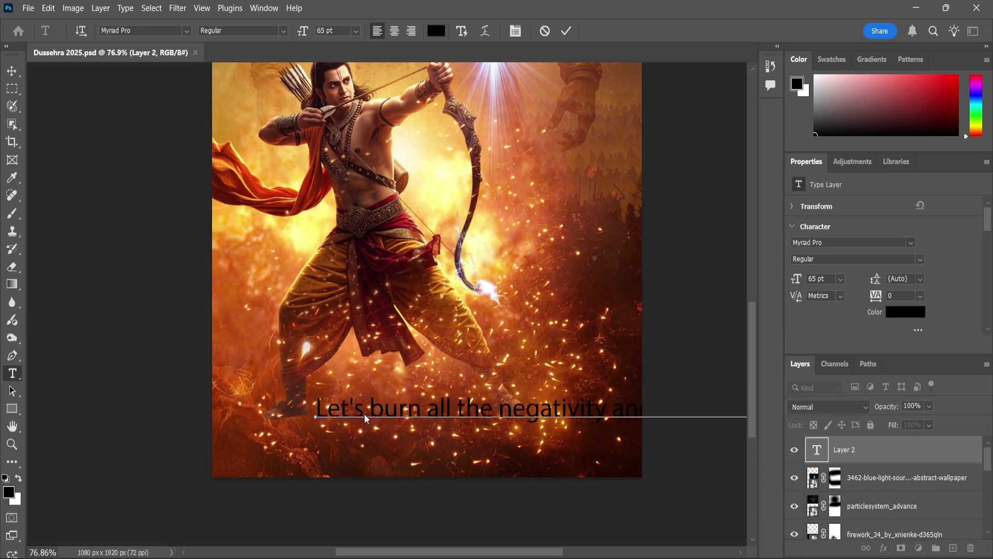
pyautogui.hotkey('ctrl', 'a')
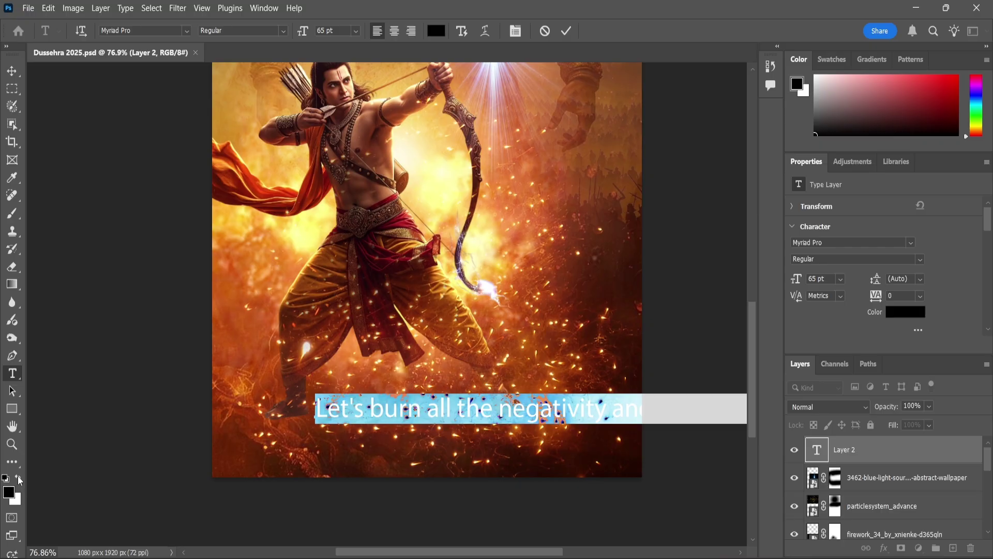
# Set the tagline to white Poppins Regular at 30 pt
pyautogui.click(18, 477)
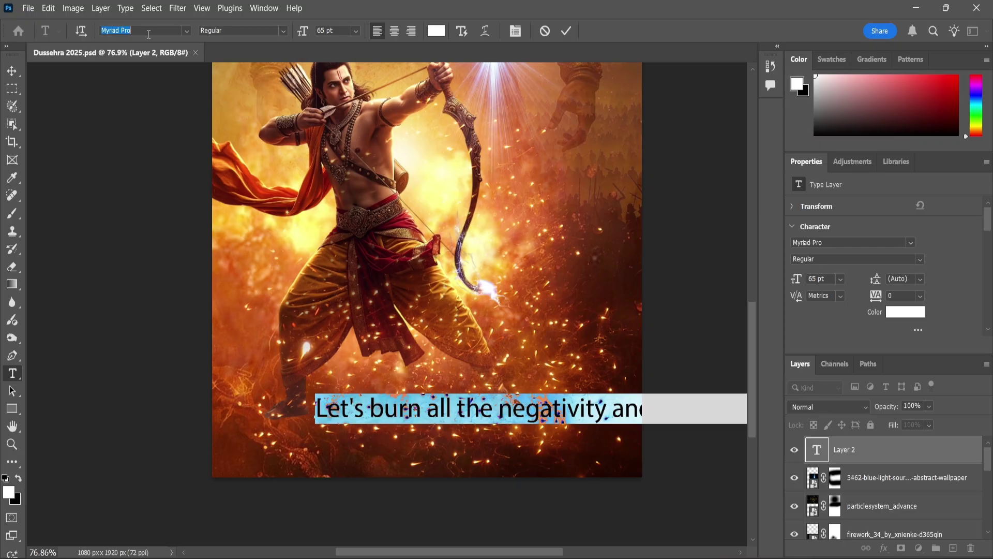
pyautogui.write('go')
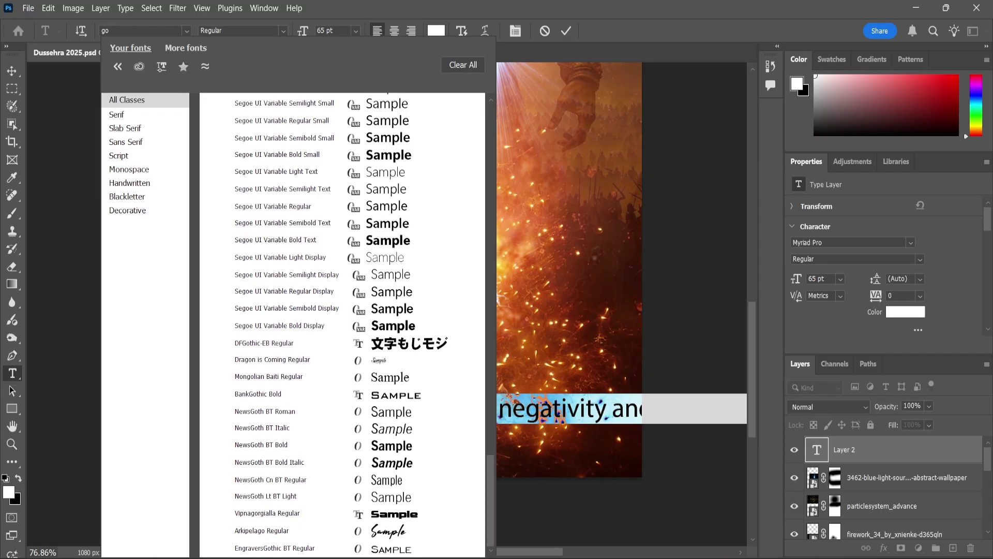
pyautogui.write('th')
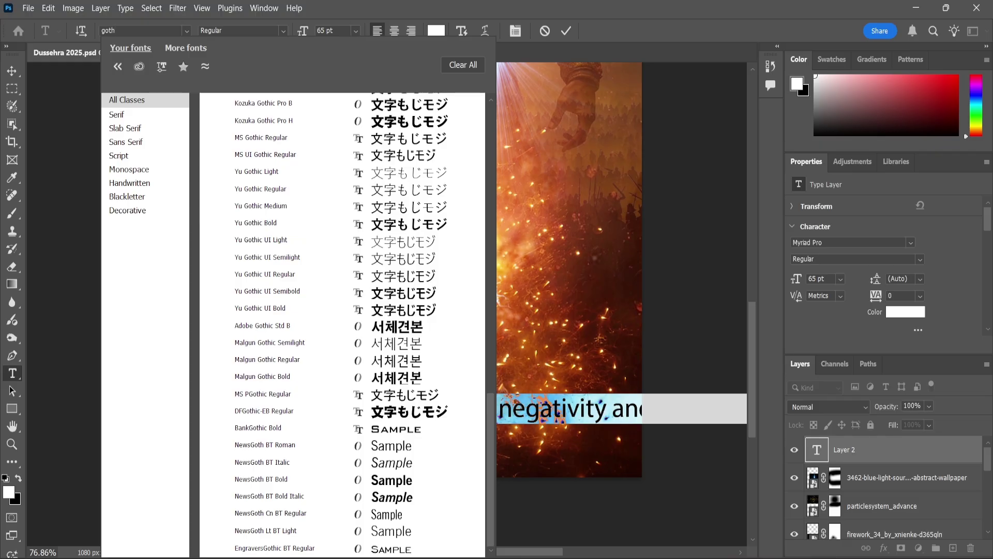
pyautogui.press('BackSpace')
pyautogui.press('BackSpace')
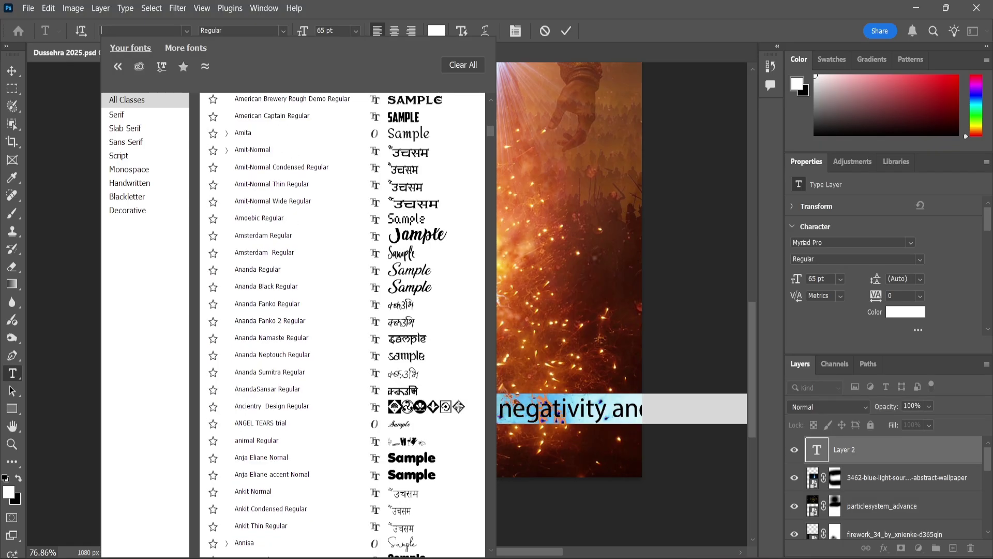
pyautogui.write('poppi')
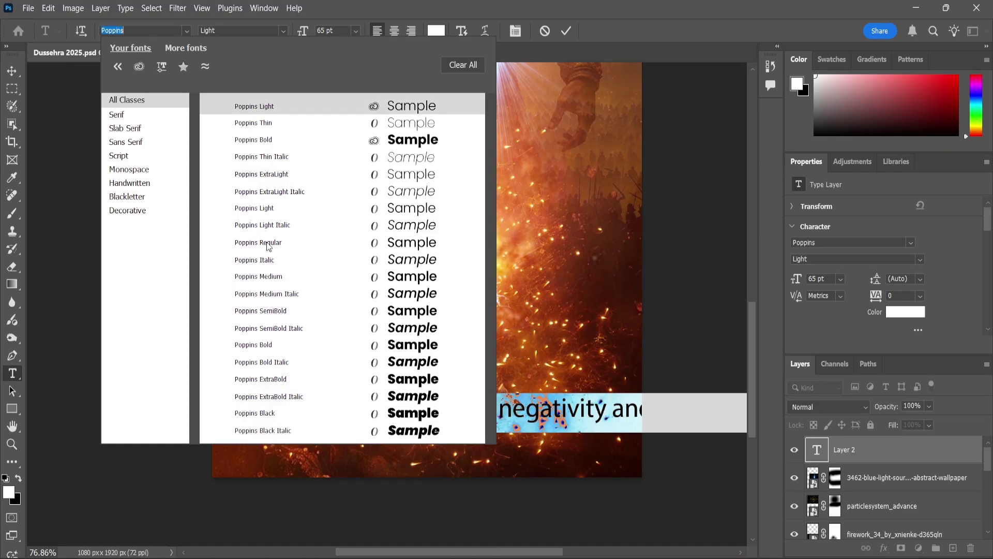
pyautogui.click(267, 242)
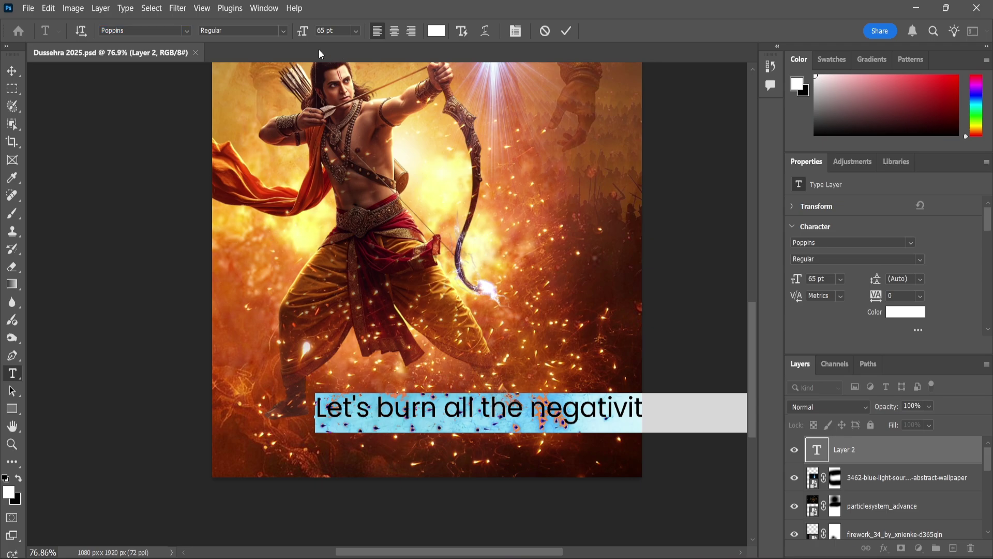
pyautogui.moveTo(302, 35); pyautogui.dragTo(281, 41)
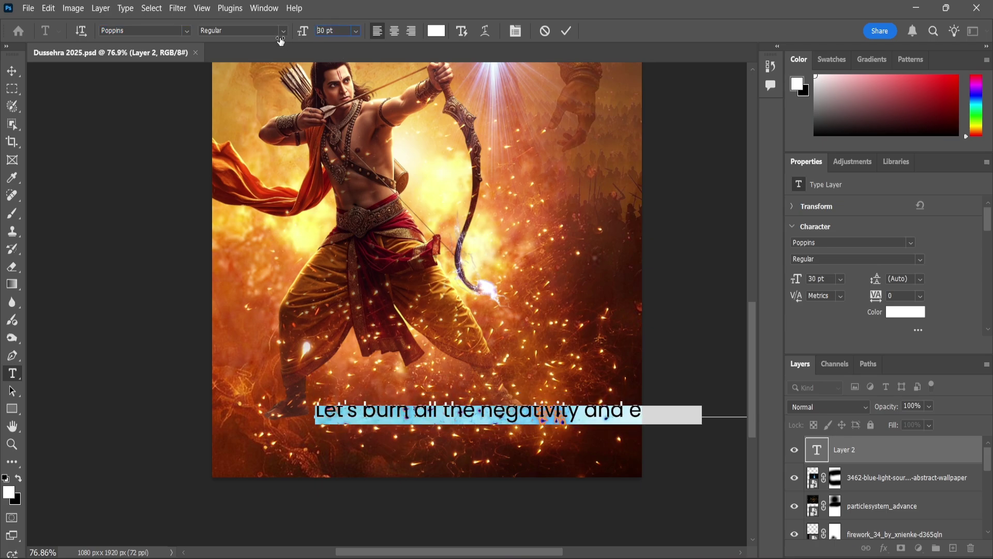
# Break the tagline into two lines before 'embrace' and centre-align the text
pyautogui.click(16, 75)
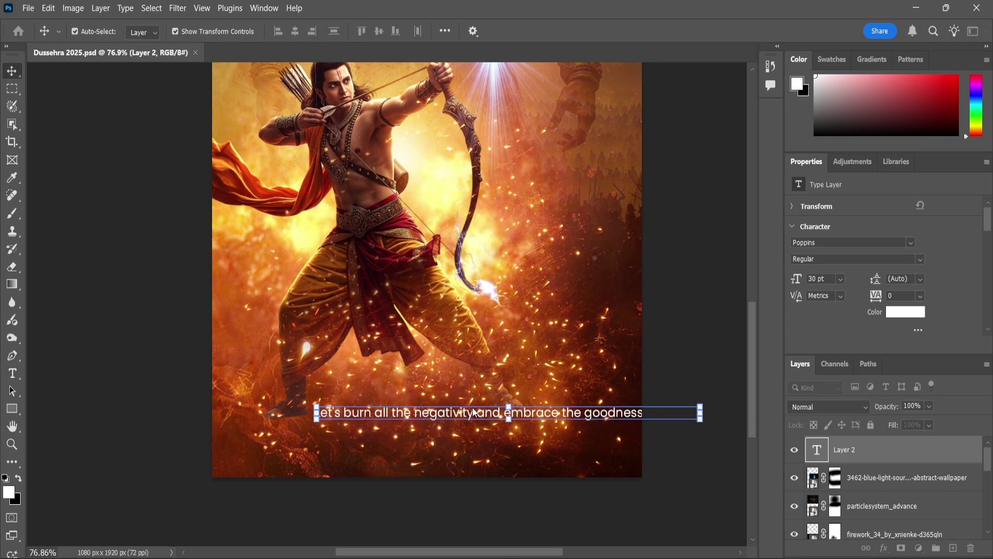
pyautogui.moveTo(470, 412); pyautogui.dragTo(402, 422)
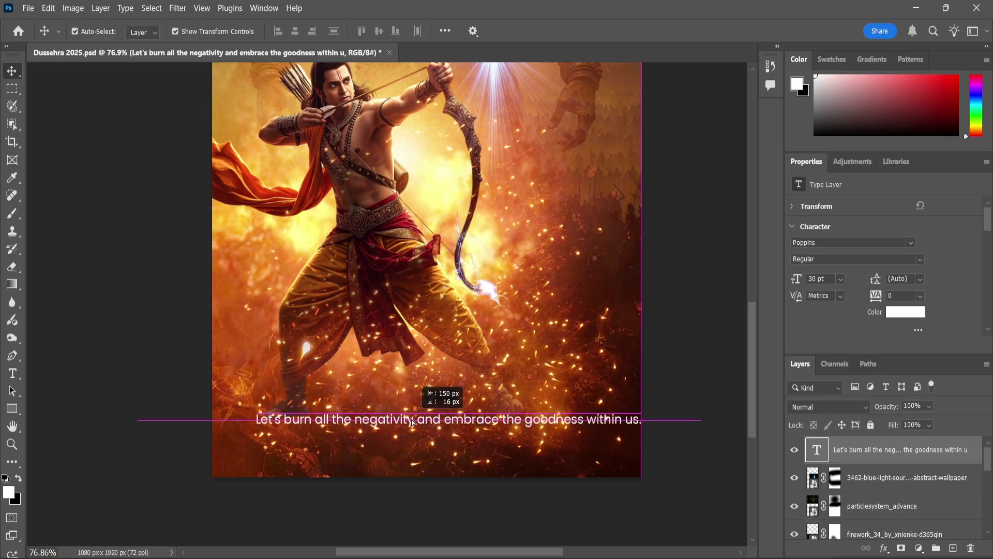
pyautogui.press('t')
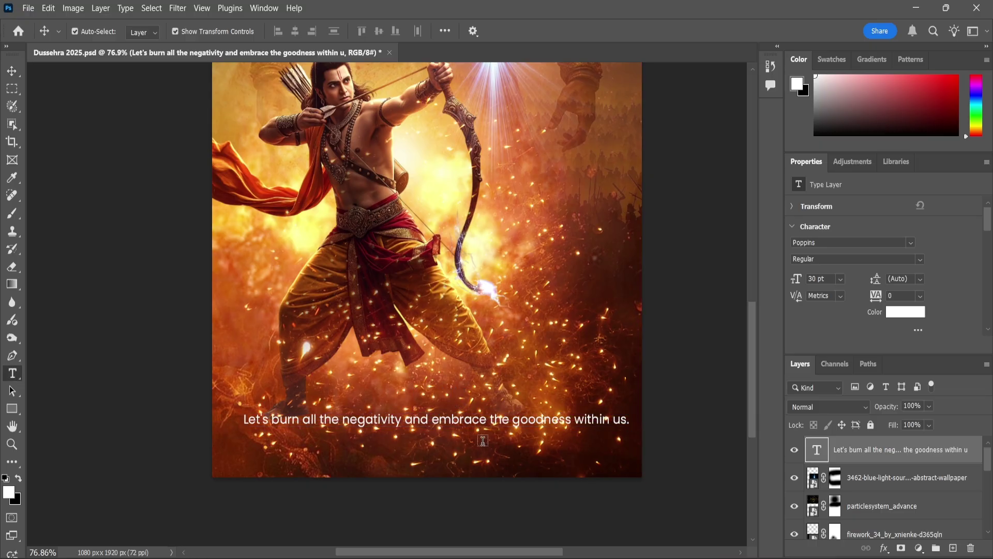
pyautogui.click(433, 420)
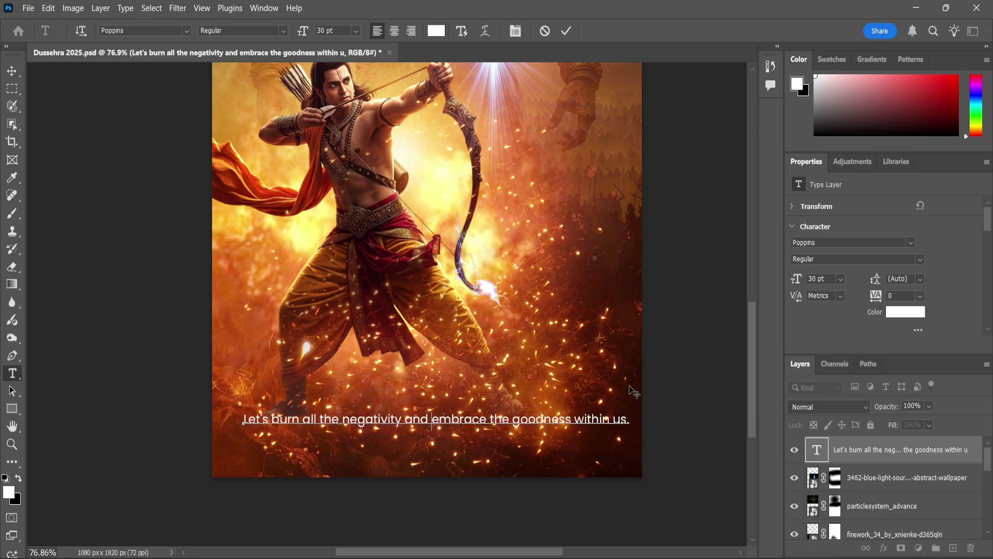
pyautogui.press('Return')
pyautogui.hotkey('ctrl', 'a')
pyautogui.click(394, 31)
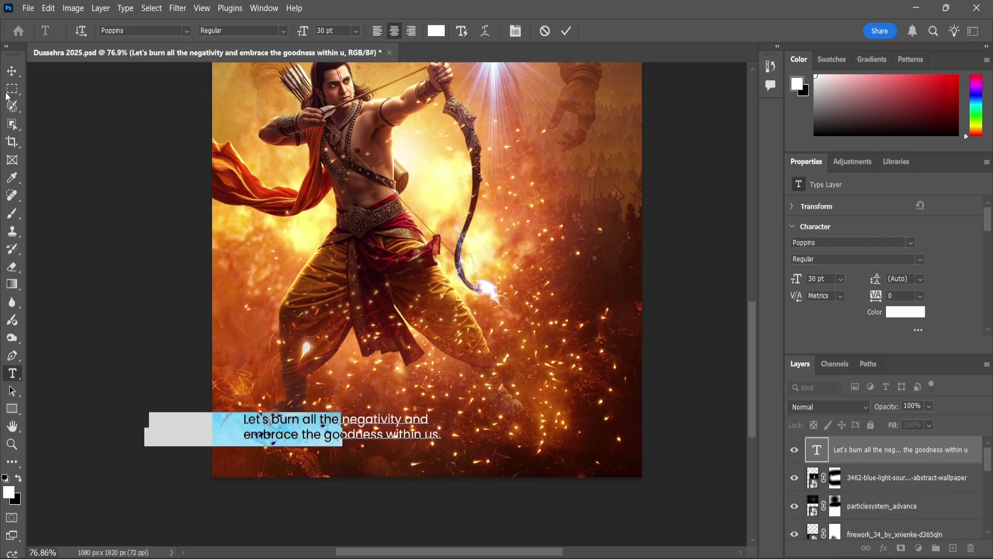
# Centre the tagline horizontally on the canvas, nudge it up and enlarge it to about 32 pt
pyautogui.click(12, 71)
pyautogui.hotkey('ctrl', 'a')
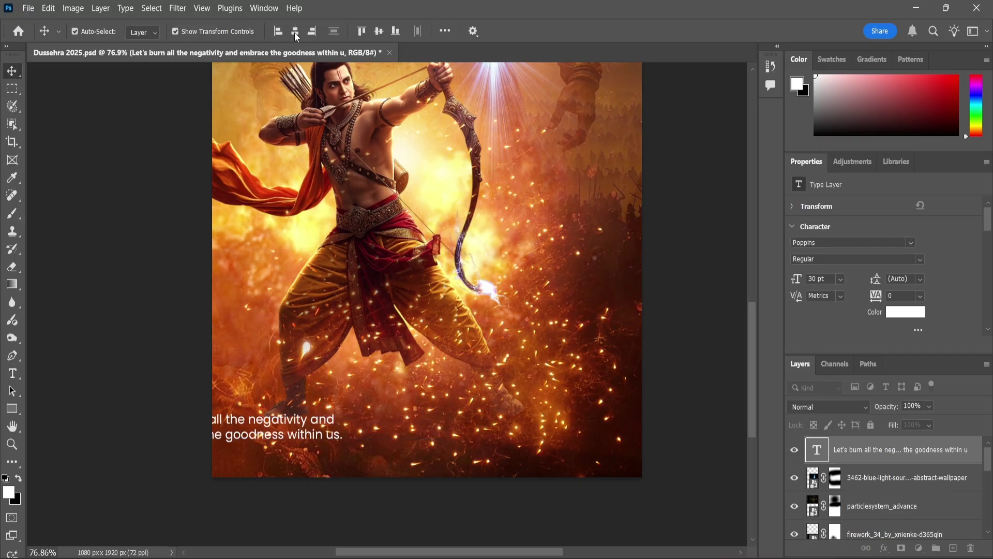
pyautogui.click(295, 31)
pyautogui.click(477, 436)
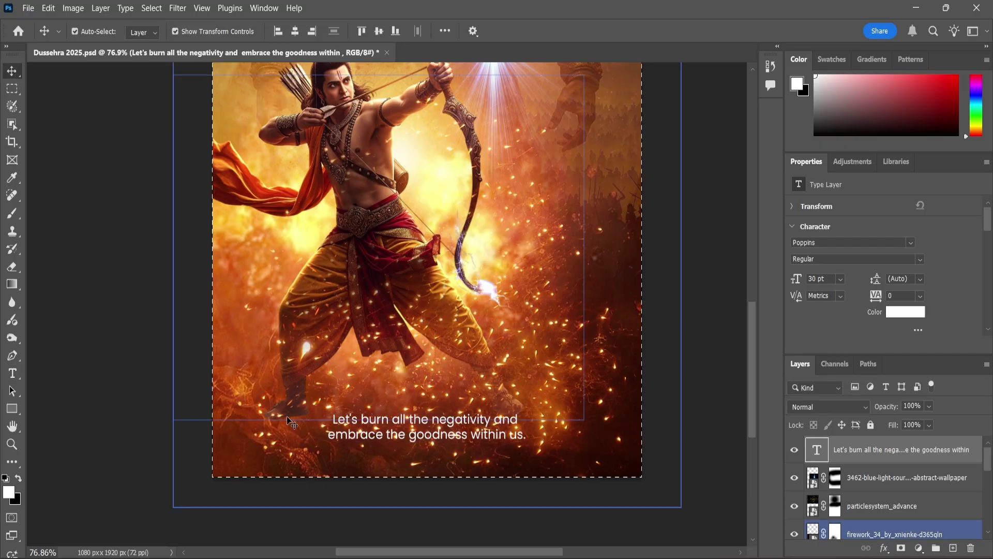
pyautogui.scroll(2, 445, 423)
pyautogui.scroll(1, 445, 423)
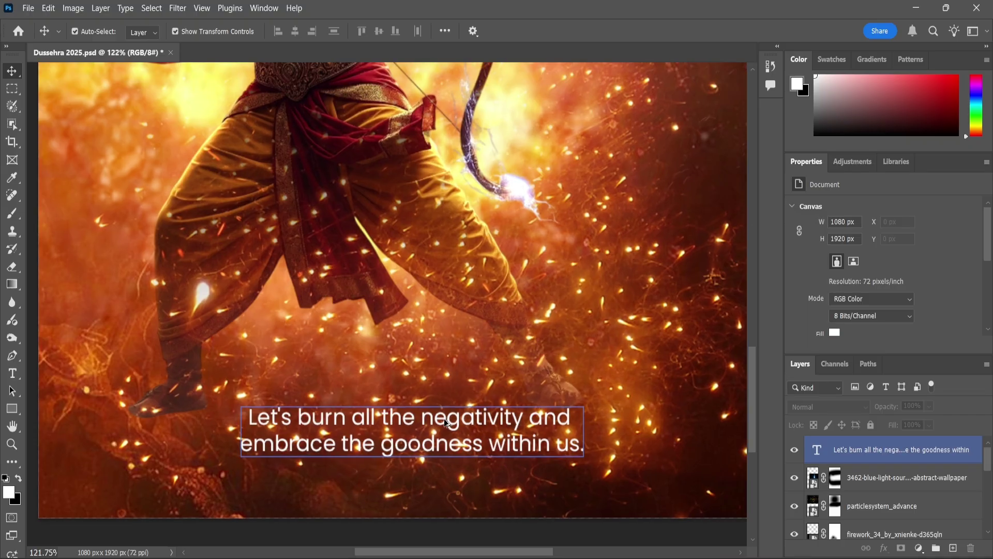
pyautogui.moveTo(443, 408); pyautogui.dragTo(442, 395)
pyautogui.moveTo(584, 381); pyautogui.dragTo(597, 372)
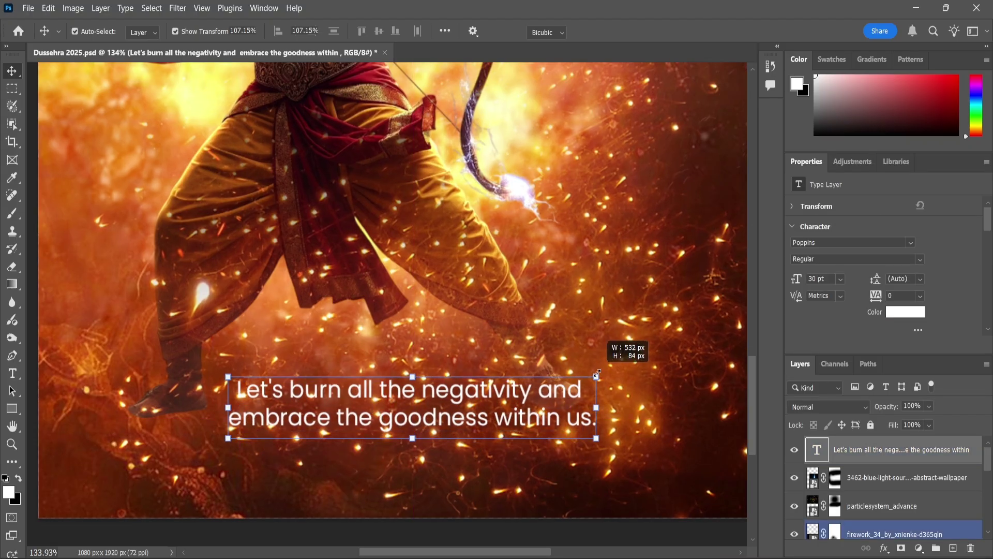
pyautogui.moveTo(425, 382); pyautogui.dragTo(416, 330)
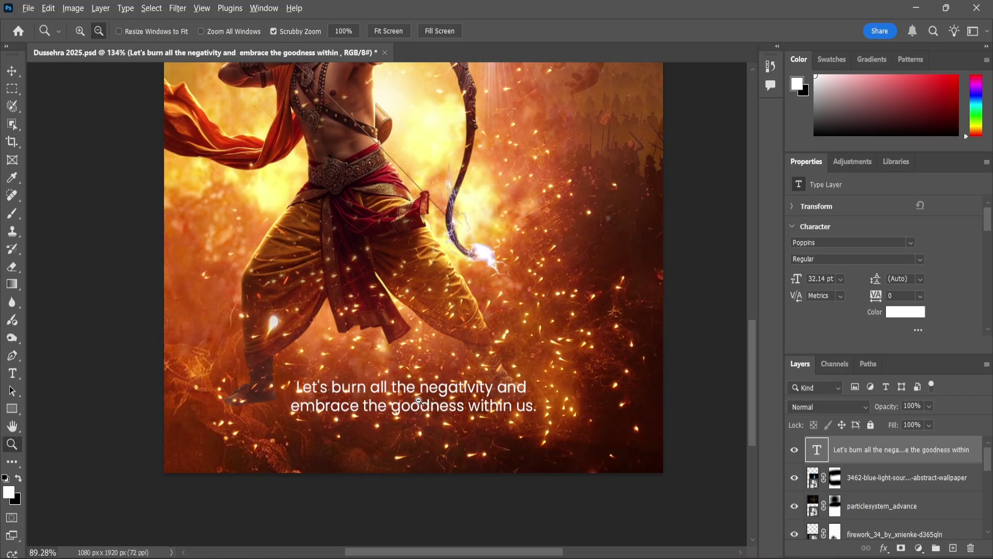
# Add a new layer above the 3462 light-source layer and bucket-fill it solid black
pyautogui.click(859, 479)
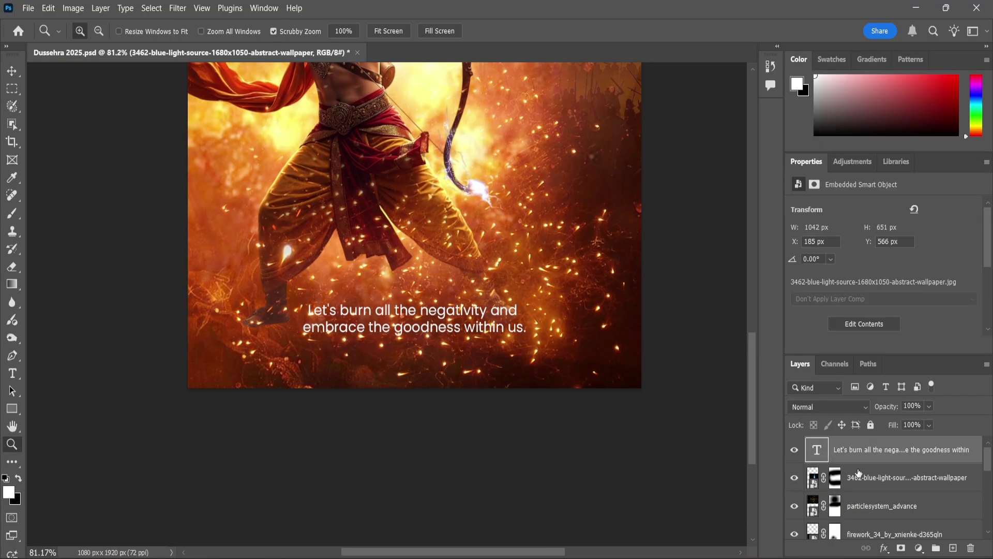
pyautogui.click(953, 548)
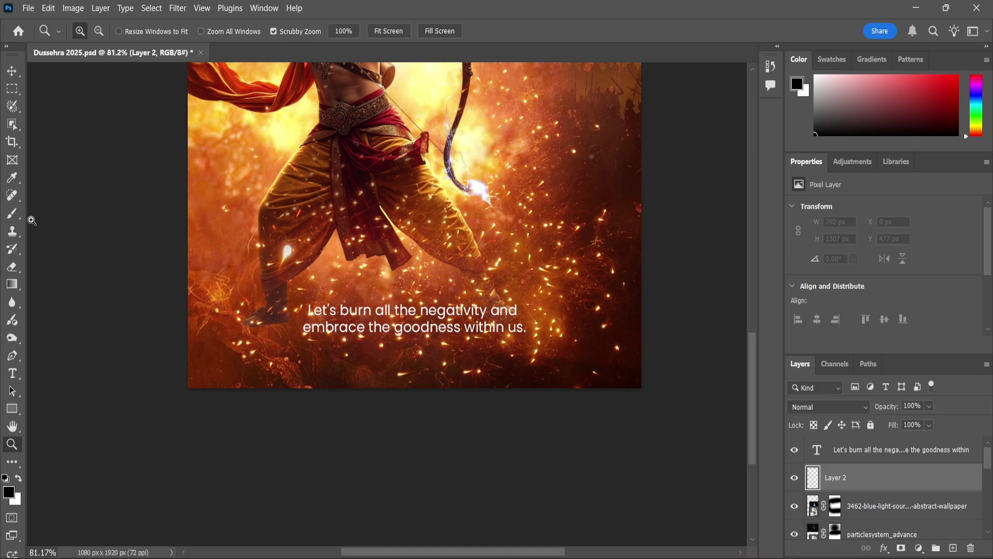
pyautogui.click(12, 267)
pyautogui.click(11, 284)
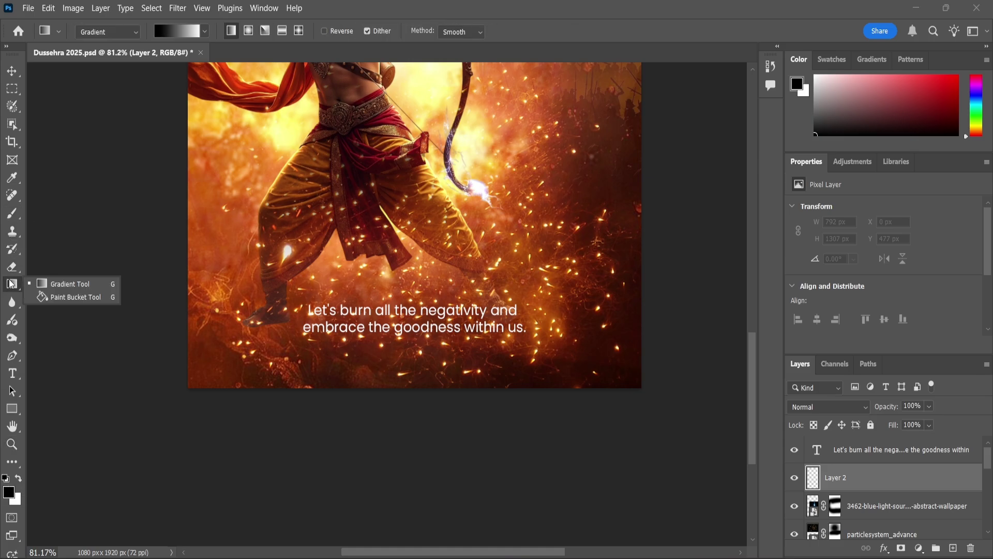
pyautogui.rightClick(16, 287)
pyautogui.click(52, 297)
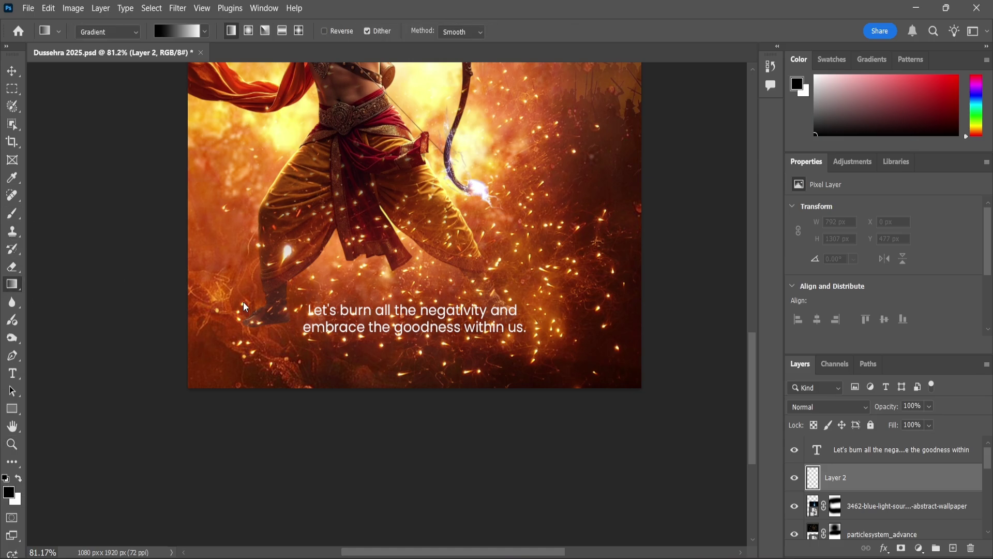
pyautogui.click(489, 206)
pyautogui.scroll(-1, 459, 346)
pyautogui.scroll(-3, 458, 346)
pyautogui.scroll(3, 459, 279)
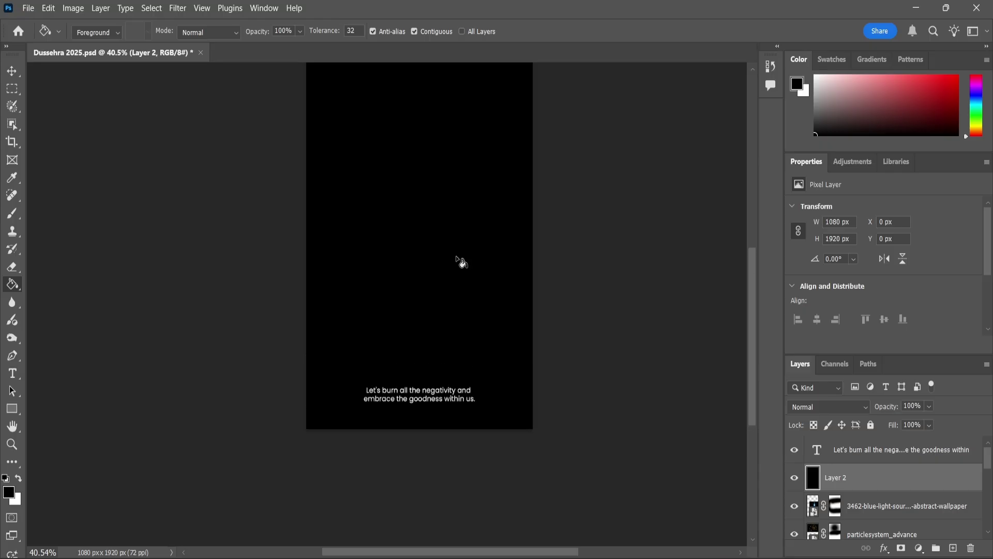
# Set up the Eraser with a very large size and 0% hardness
pyautogui.click(12, 267)
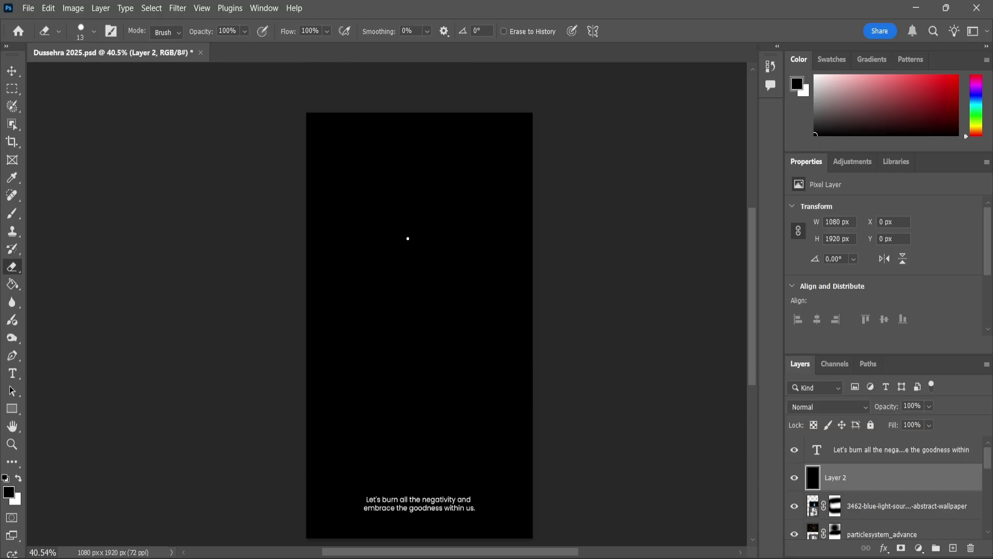
pyautogui.press(']')
pyautogui.press(']')
pyautogui.press(']')
pyautogui.rightClick(439, 284)
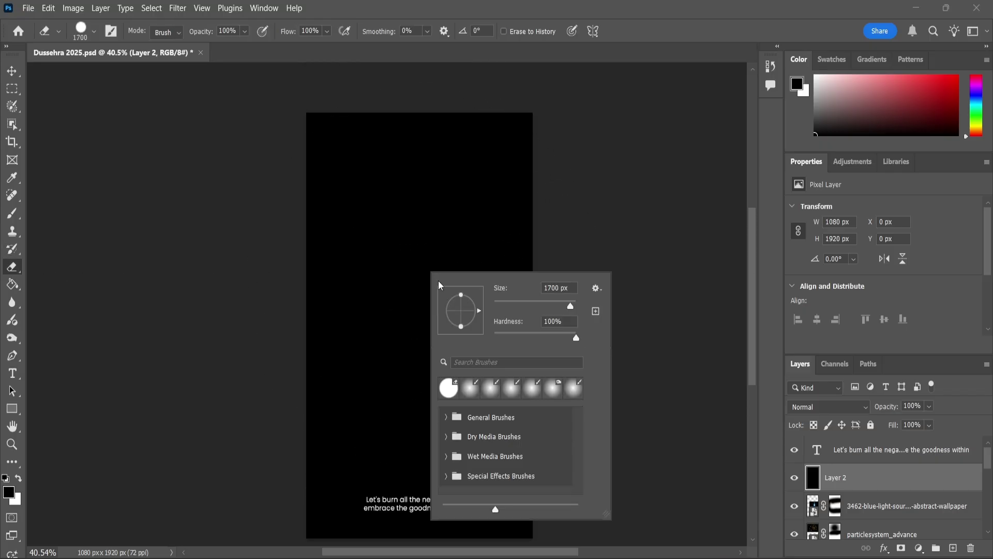
pyautogui.moveTo(576, 338); pyautogui.dragTo(53, 288)
pyautogui.press('Return')
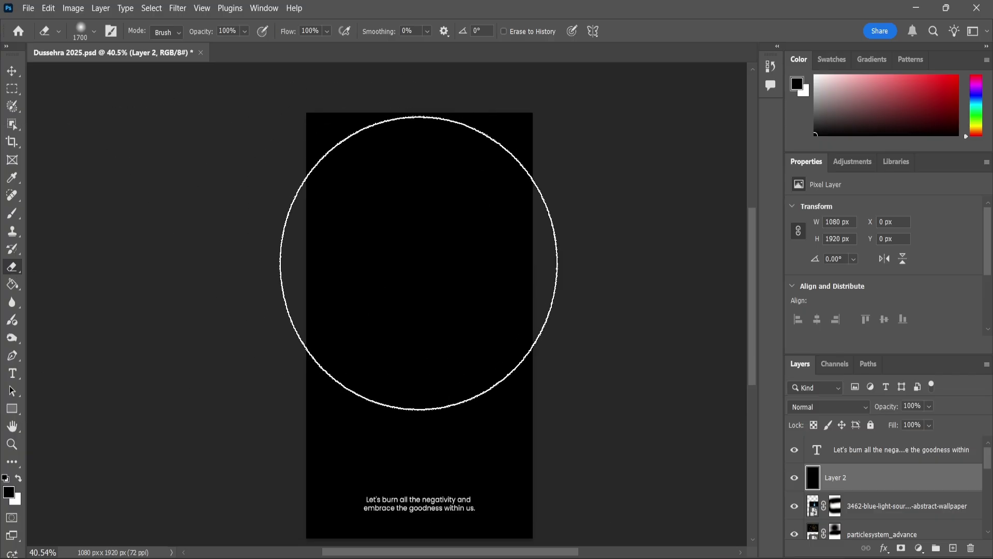
# Soft-erase the black layer over the upper figures and lower image to reveal the archer
pyautogui.click(420, 257)
pyautogui.press(']')
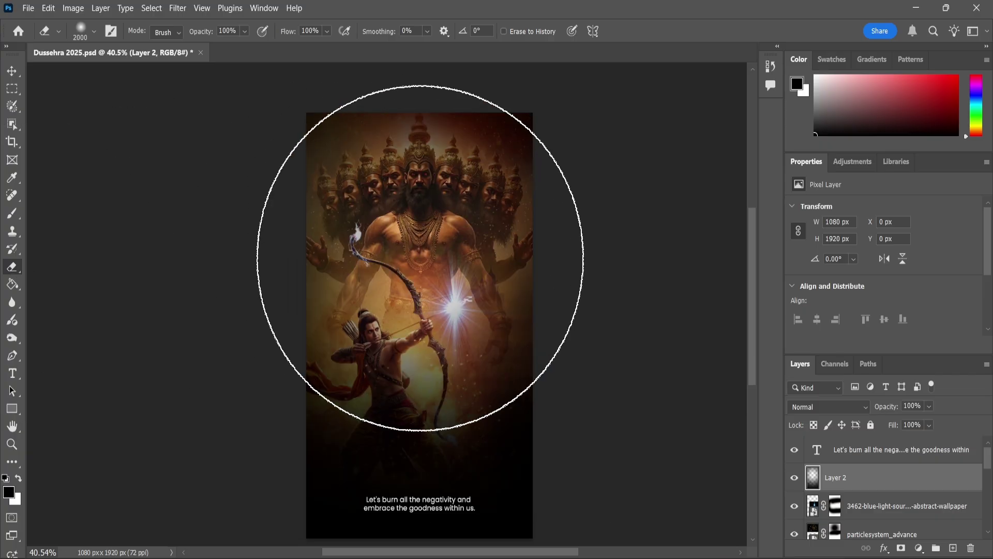
pyautogui.click(420, 256)
pyautogui.press('[')
pyautogui.press('[')
pyautogui.press('[')
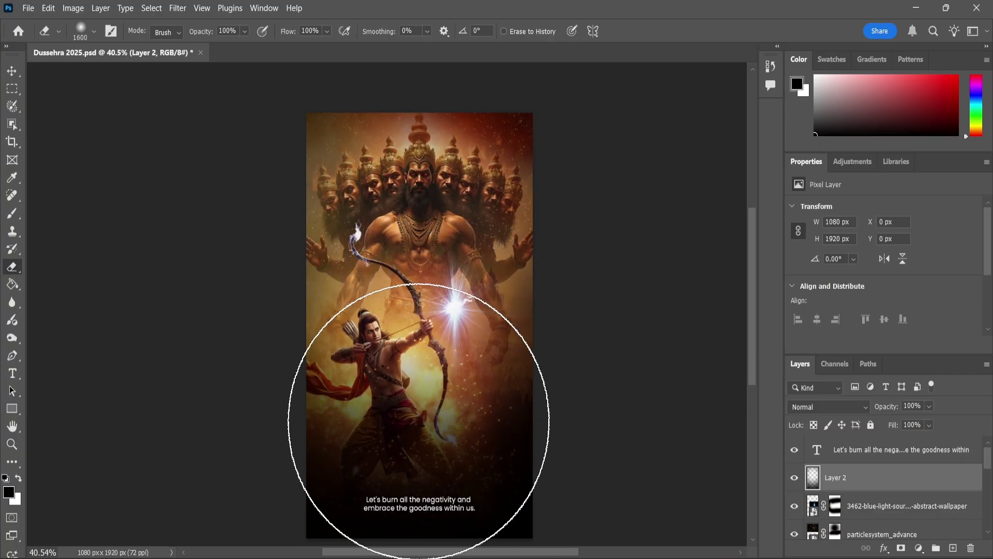
pyautogui.press('[')
pyautogui.click(417, 411)
pyautogui.scroll(-2, 417, 412)
pyautogui.scroll(-2, 414, 414)
pyautogui.scroll(2, 414, 414)
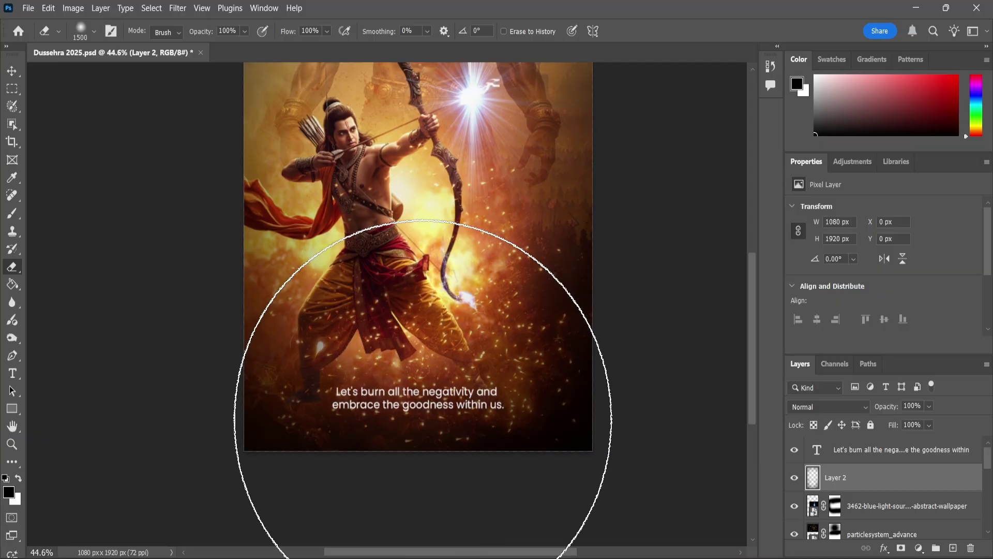
# Hide the black layer to compare the vignette, and shrink the eraser for finer work
pyautogui.click(794, 478)
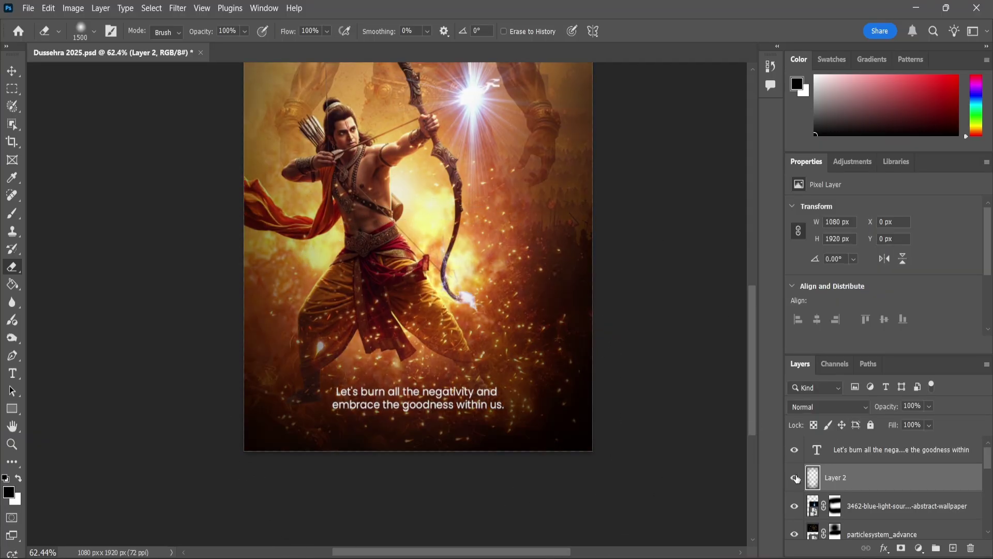
pyautogui.press('[')
pyautogui.press('[')
pyautogui.scroll(-2, 421, 251)
pyautogui.press('[')
pyautogui.press('[')
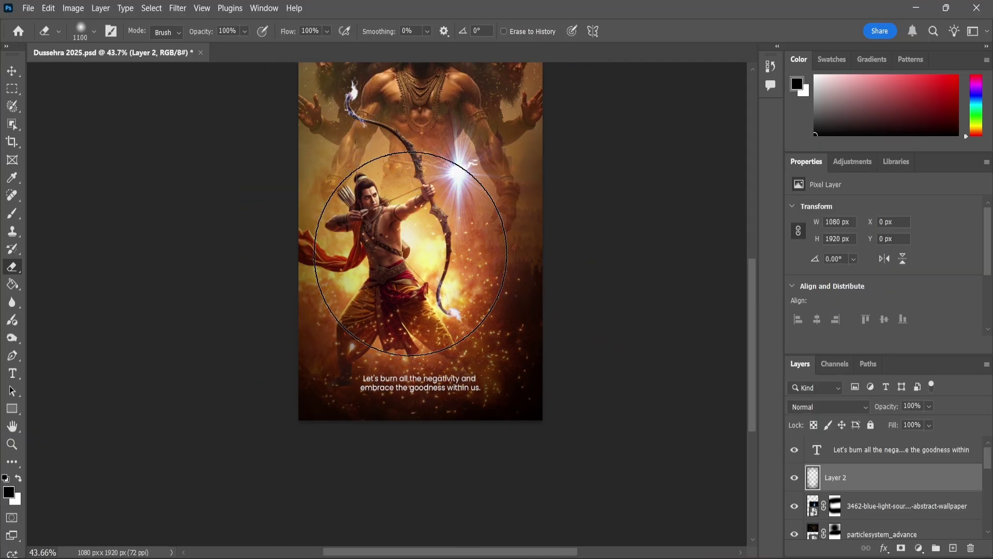
pyautogui.scroll(-1, 422, 329)
pyautogui.scroll(3, 422, 329)
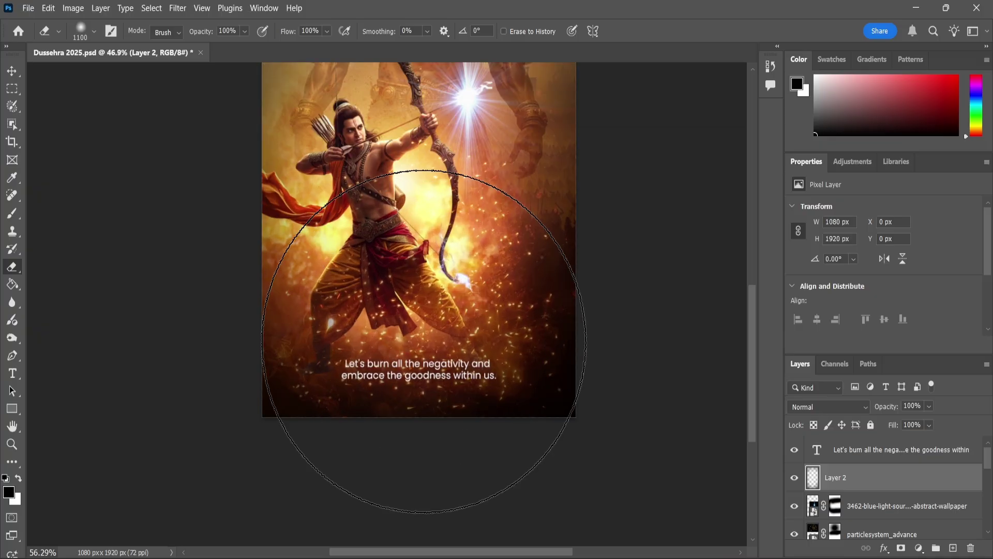
# Select the particlesystem_advance layer and toggle the firework sparks layer to compare
pyautogui.press('v')
pyautogui.scroll(-2, 875, 510)
pyautogui.click(875, 509)
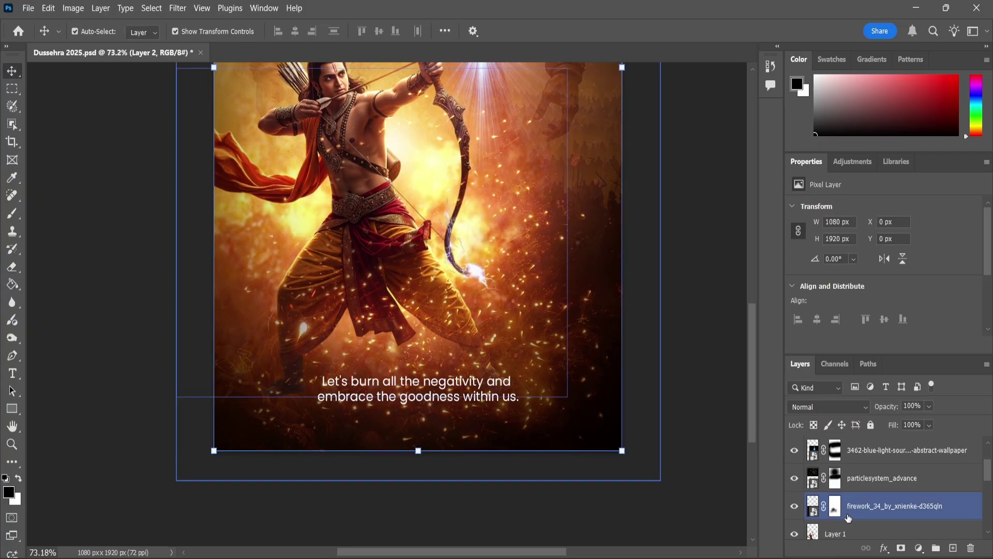
pyautogui.click(796, 481)
pyautogui.click(796, 480)
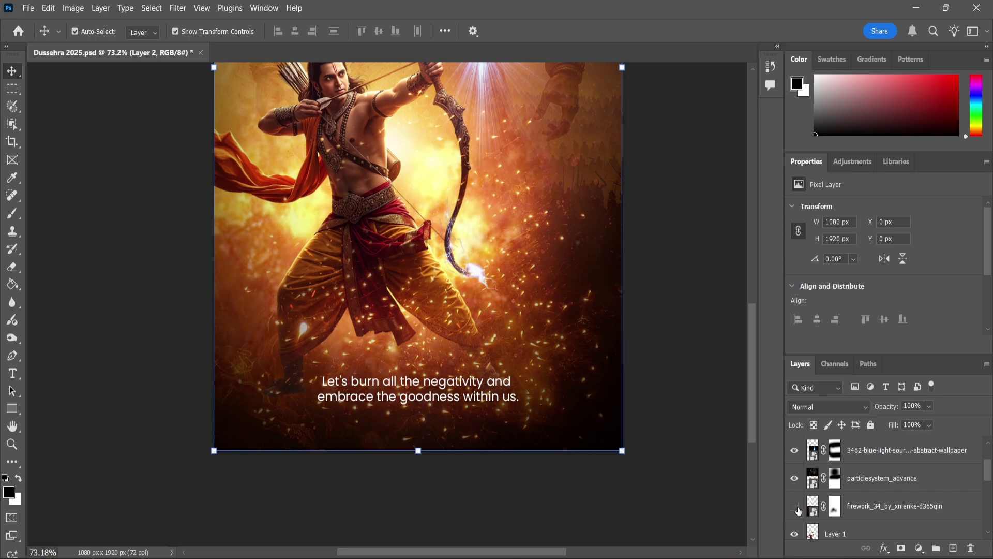
pyautogui.click(795, 507)
pyautogui.click(862, 507)
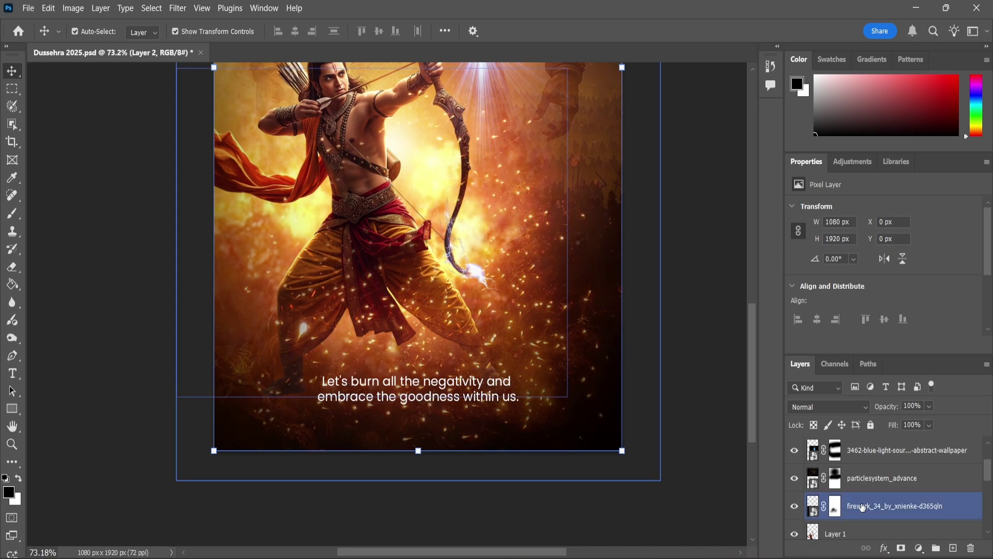
# Paint black on the firework layer's mask to thin the sparks near the tagline
pyautogui.click(835, 508)
pyautogui.click(12, 213)
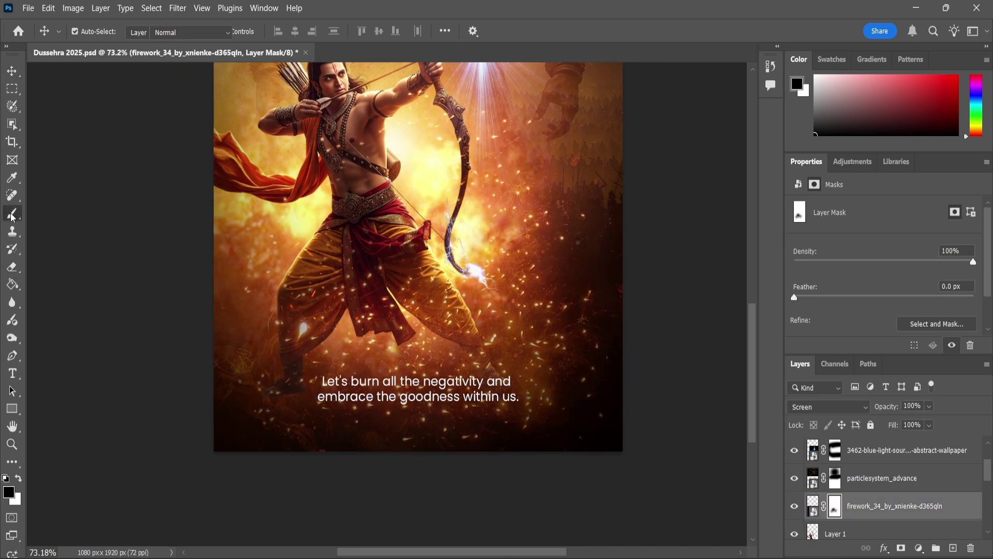
pyautogui.scroll(2, 398, 388)
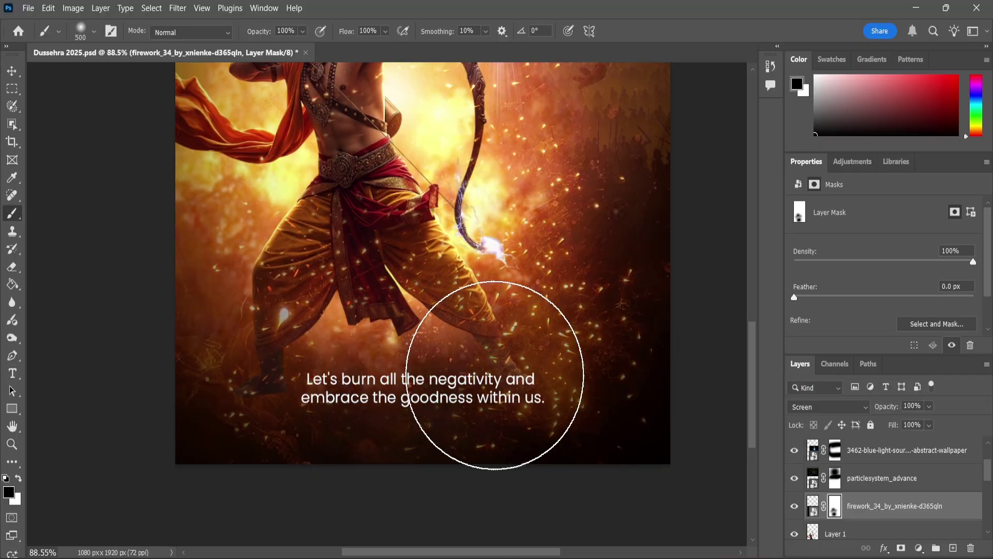
pyautogui.click(492, 366)
pyautogui.scroll(-3, 494, 367)
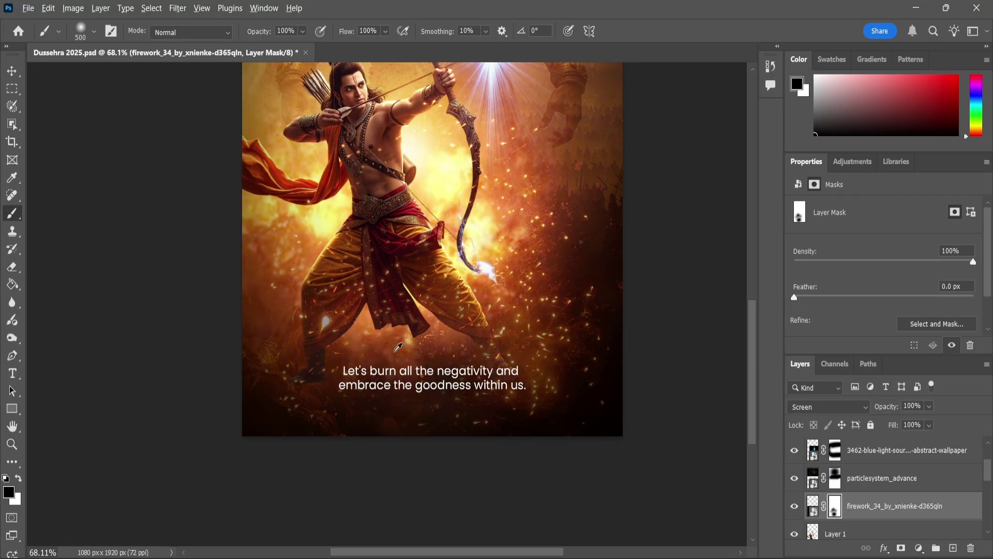
pyautogui.scroll(-3, 493, 370)
pyautogui.scroll(1, 331, 403)
# Add white HAPPY text over the archer's waist, scaled up and repositioned
pyautogui.click(12, 373)
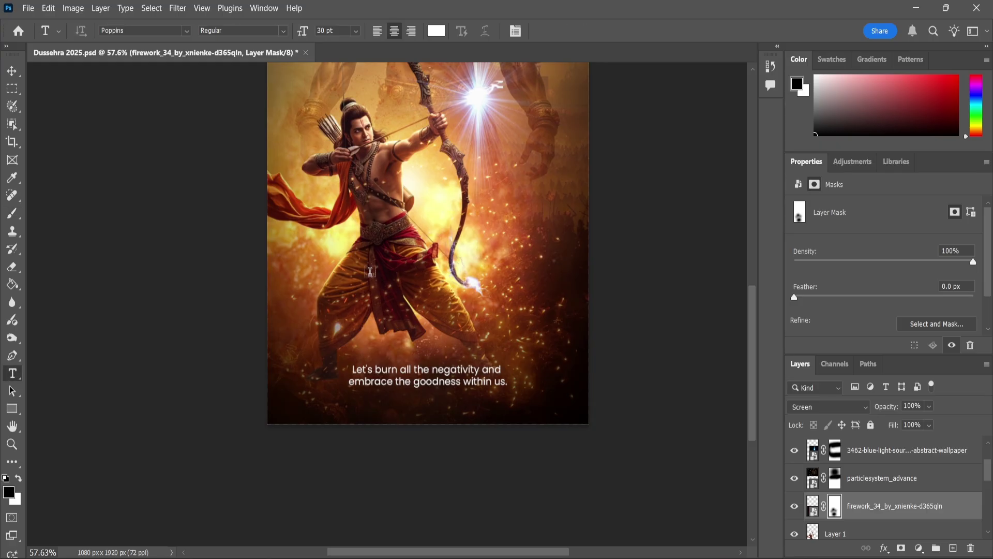
pyautogui.click(370, 273)
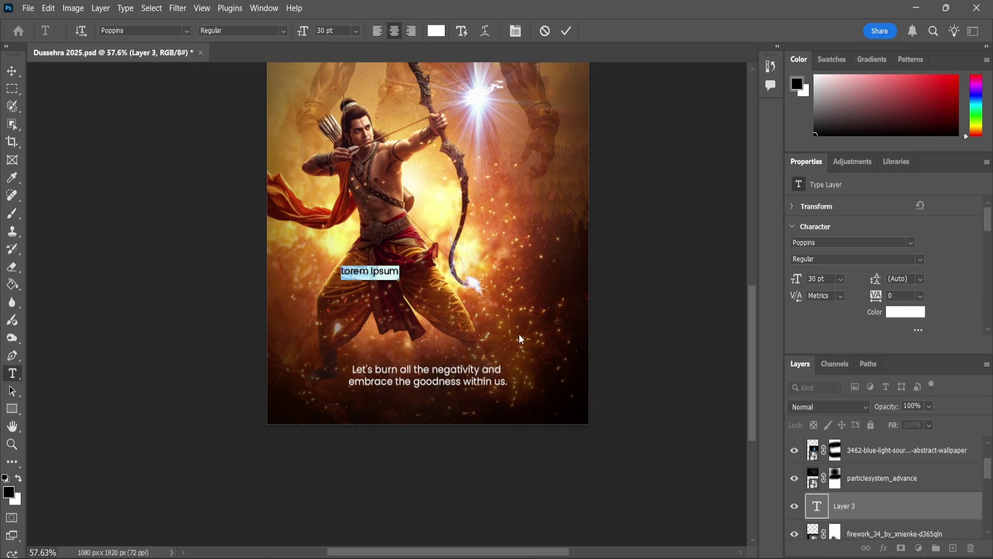
pyautogui.write('HAPPY')
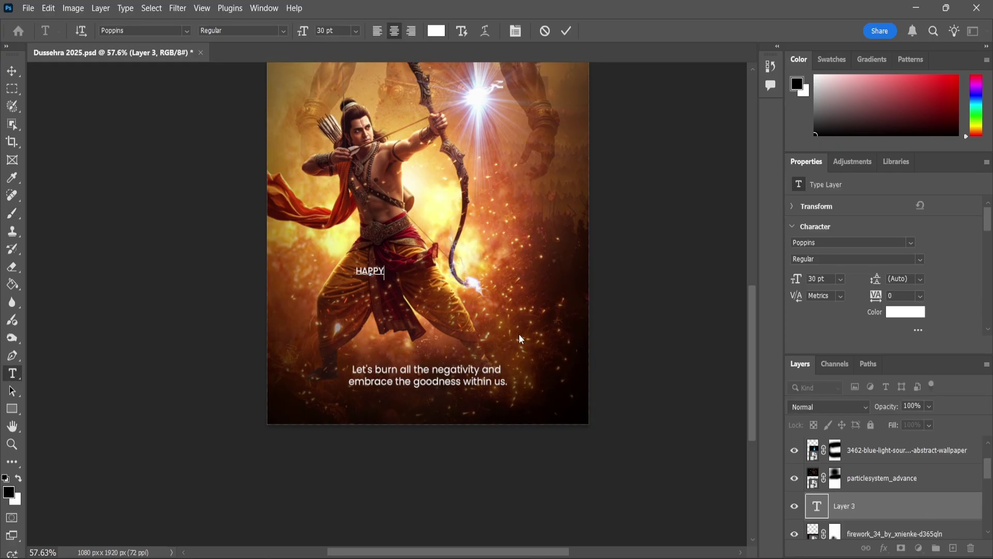
pyautogui.click(12, 71)
pyautogui.moveTo(384, 265); pyautogui.dragTo(393, 259)
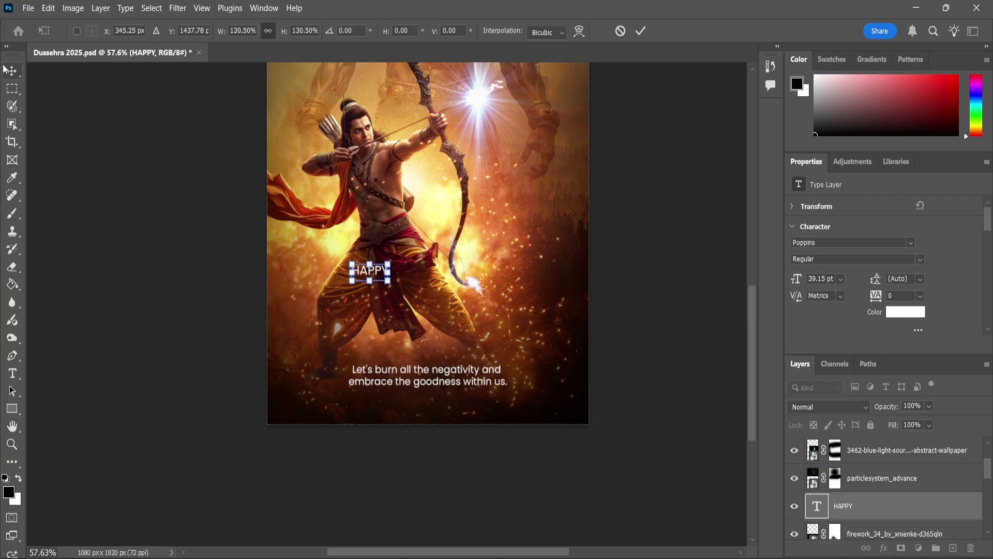
pyautogui.press('Return')
pyautogui.scroll(3, 379, 271)
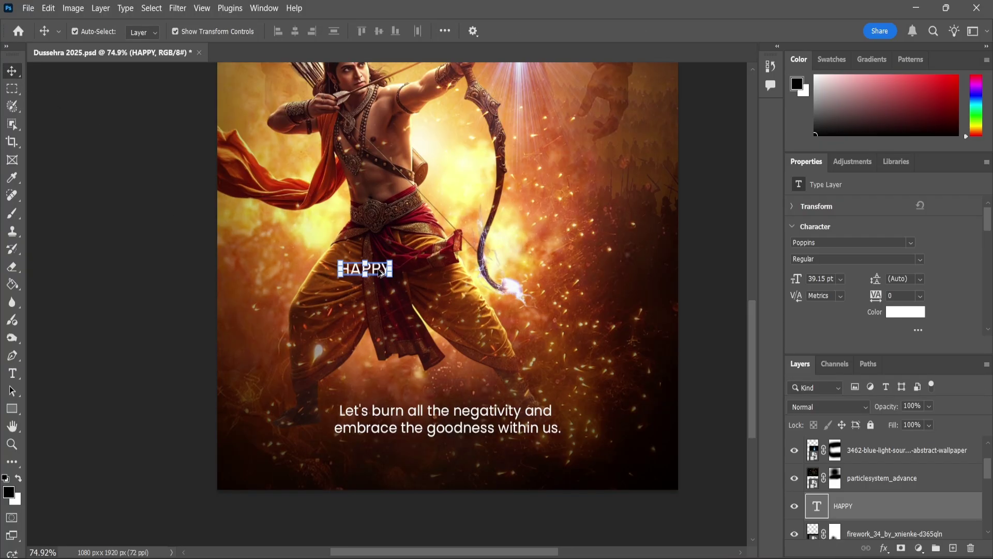
pyautogui.moveTo(379, 273); pyautogui.dragTo(407, 290)
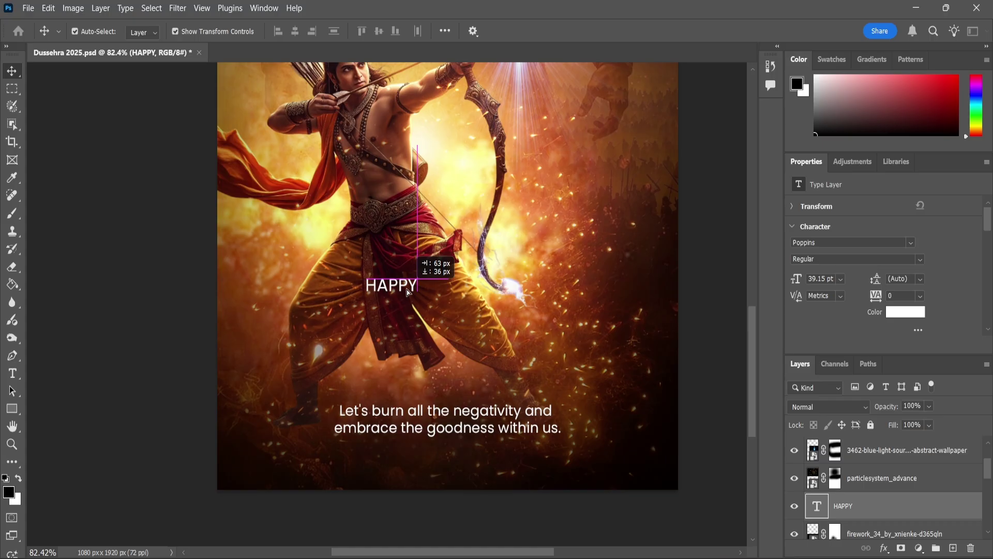
# Duplicate HAPPY below the original and retype the copy as DUSSEHRA
pyautogui.moveTo(880, 506); pyautogui.dragTo(954, 549)
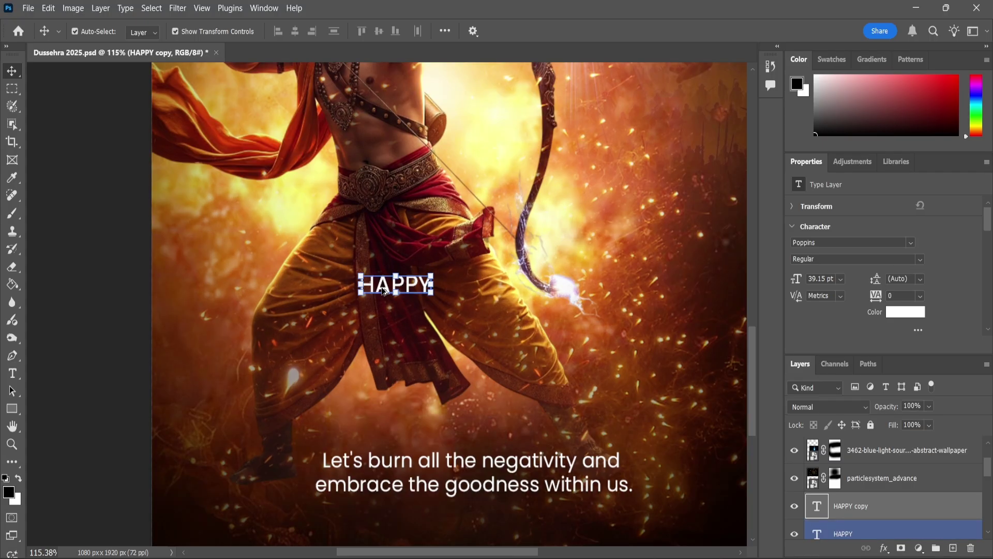
pyautogui.scroll(2, 383, 291)
pyautogui.moveTo(384, 298); pyautogui.dragTo(385, 317)
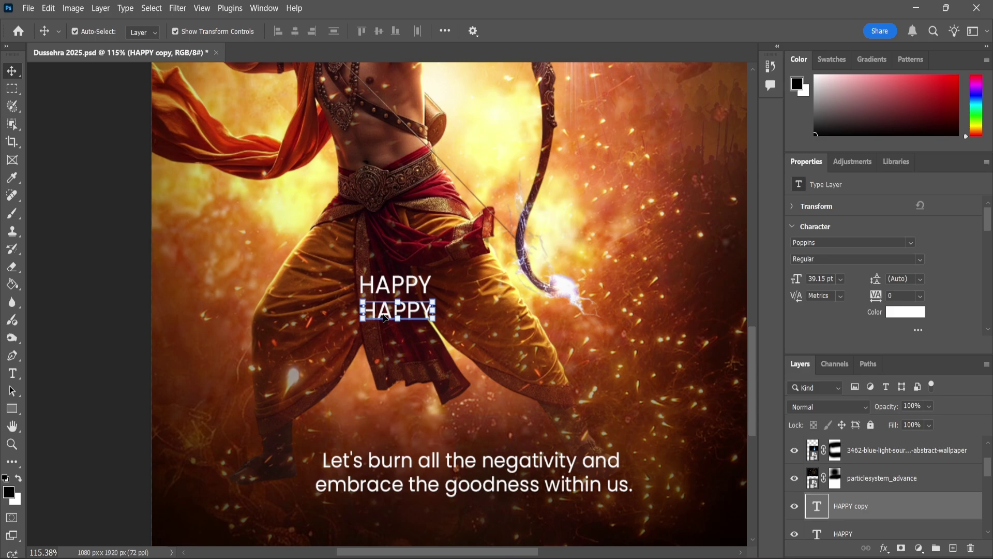
pyautogui.doubleClick(386, 315)
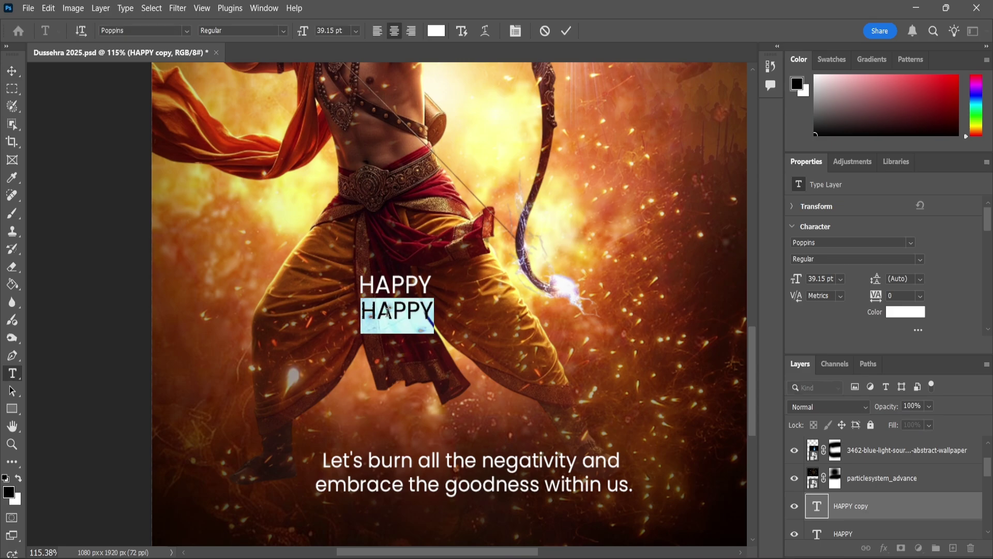
pyautogui.write('DU')
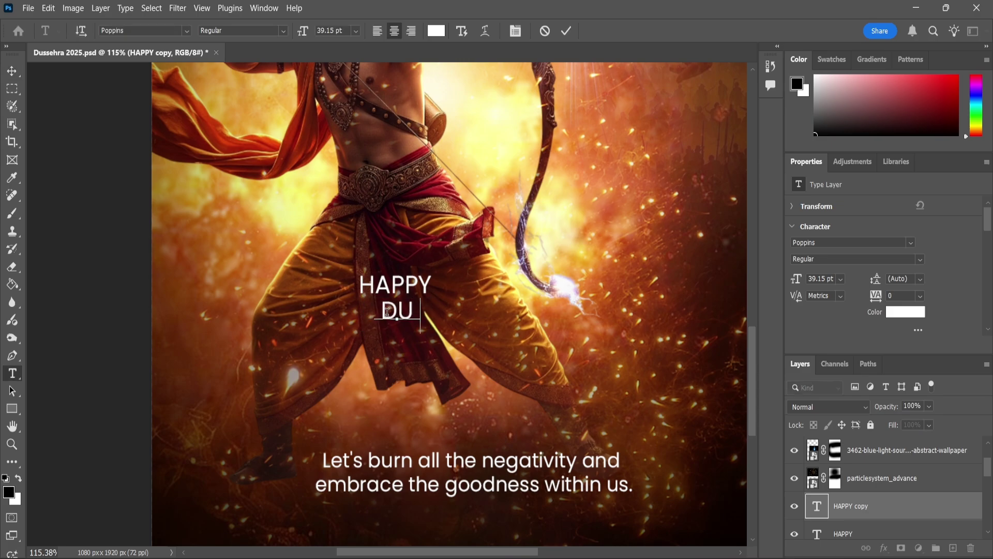
pyautogui.write('SSEHRA')
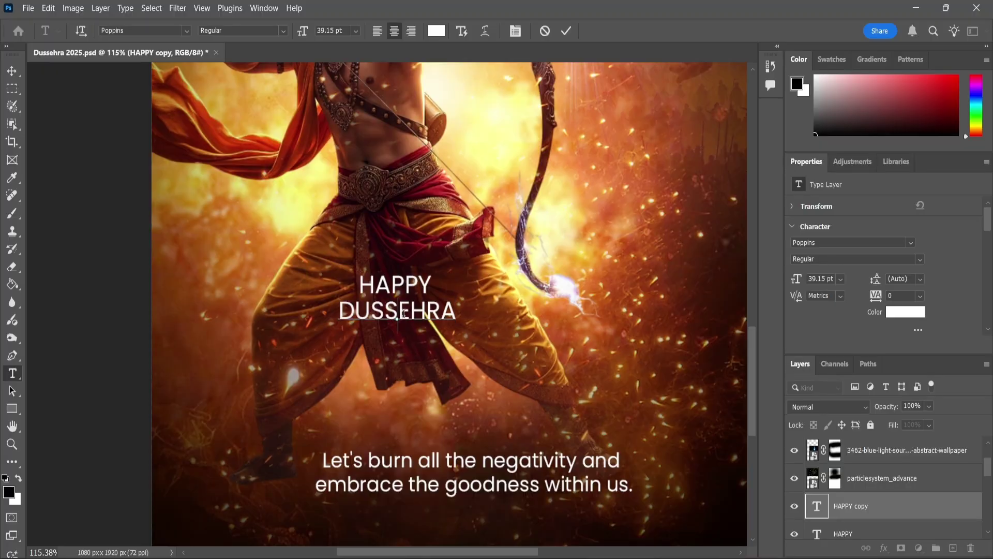
pyautogui.hotkey('ctrl', 'a')
# Set DUSSEHRA in Poppins with the Black weight
pyautogui.click(187, 31)
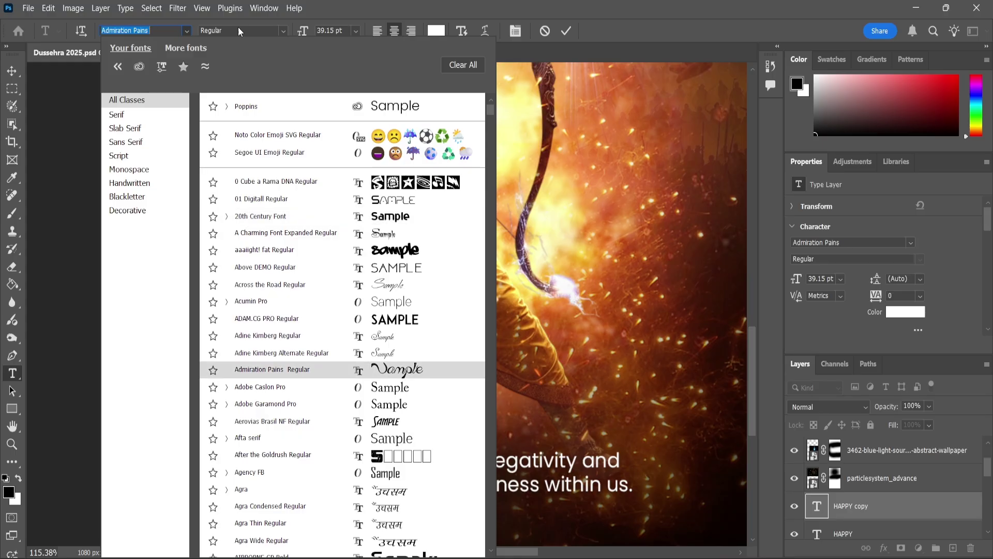
pyautogui.press('Escape')
pyautogui.click(284, 30)
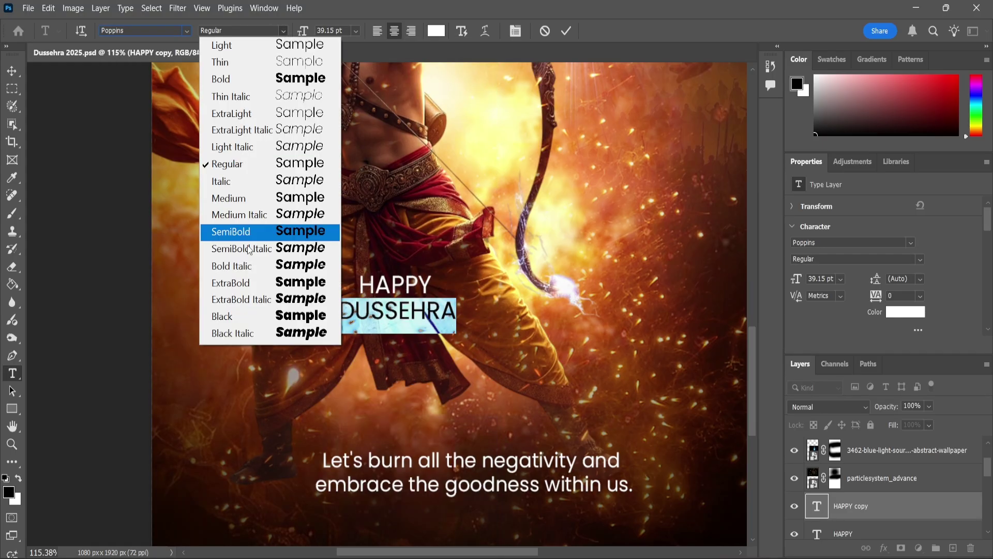
pyautogui.click(233, 312)
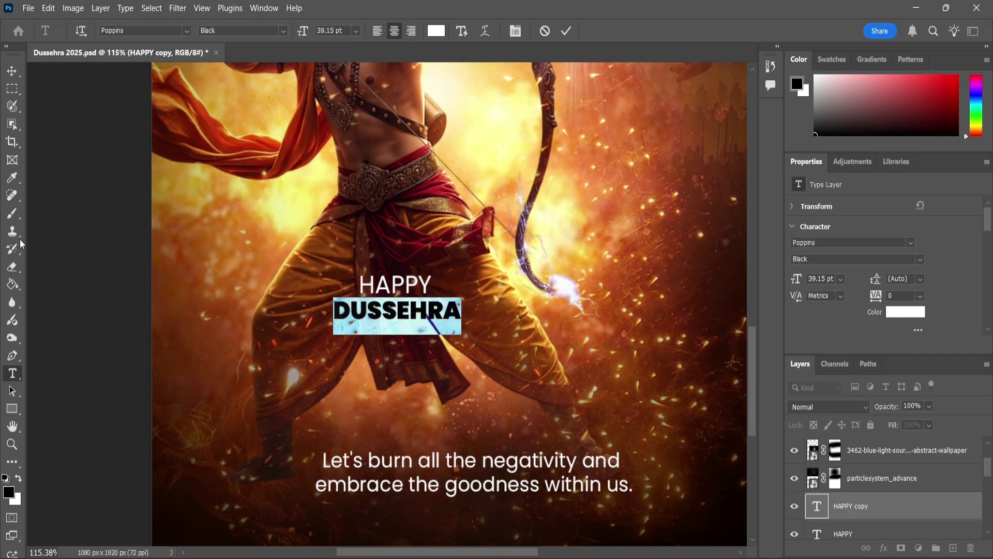
# Set the foreground colour to pure yellow ffff00
pyautogui.click(12, 177)
pyautogui.click(496, 151)
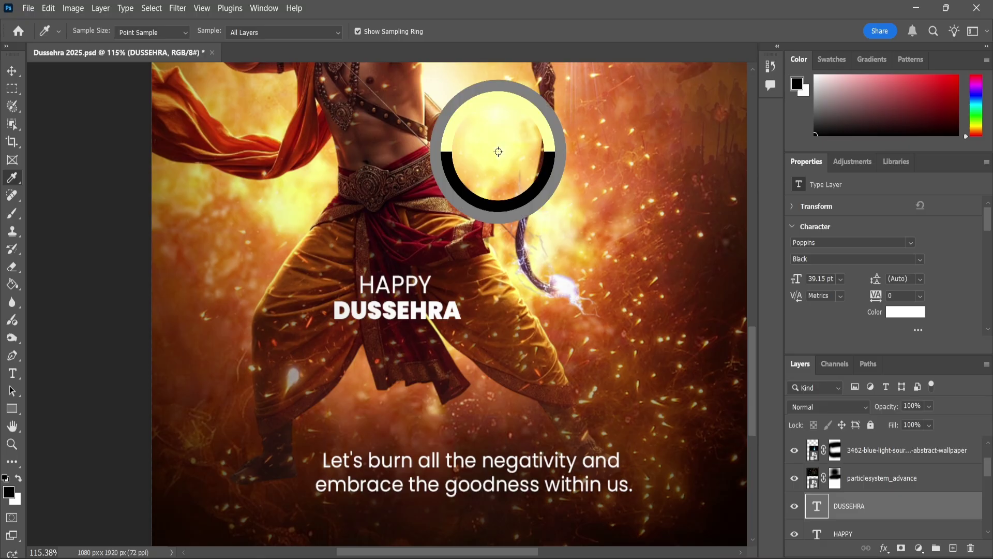
pyautogui.click(8, 492)
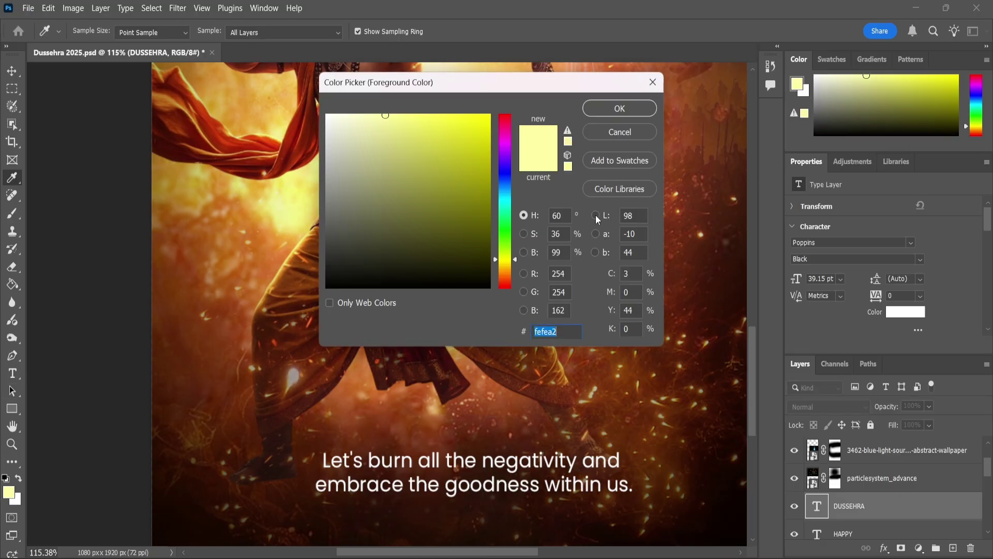
pyautogui.write('ffff00')
pyautogui.click(621, 110)
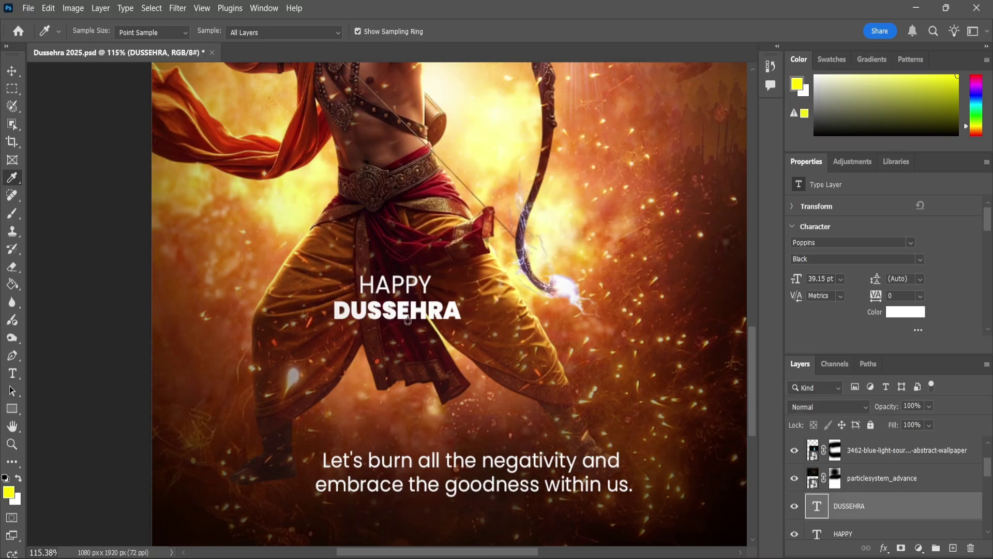
# Enlarge the DUSSEHRA text to 96 pt
pyautogui.click(13, 374)
pyautogui.click(367, 313)
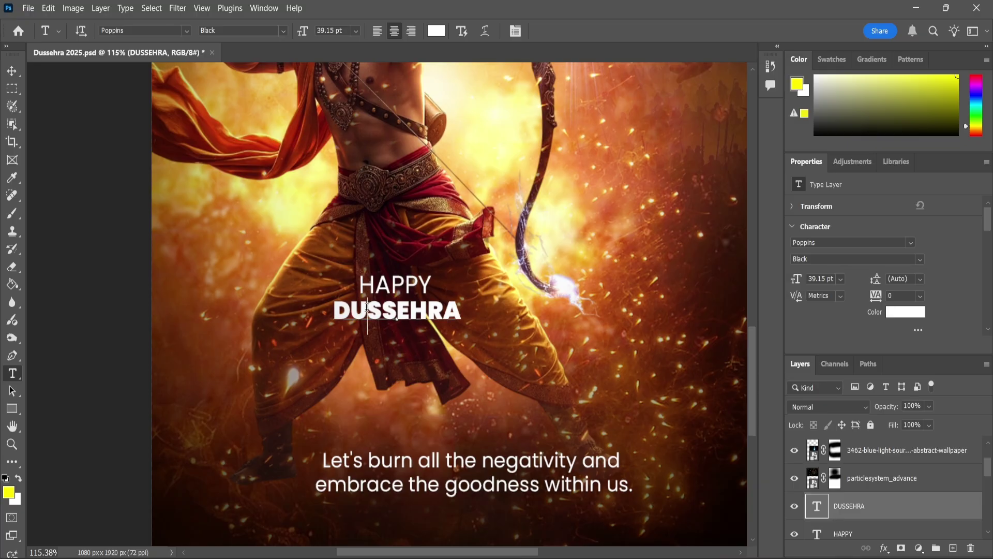
pyautogui.hotkey('ctrl', 'a')
pyautogui.moveTo(304, 32); pyautogui.dragTo(344, 38)
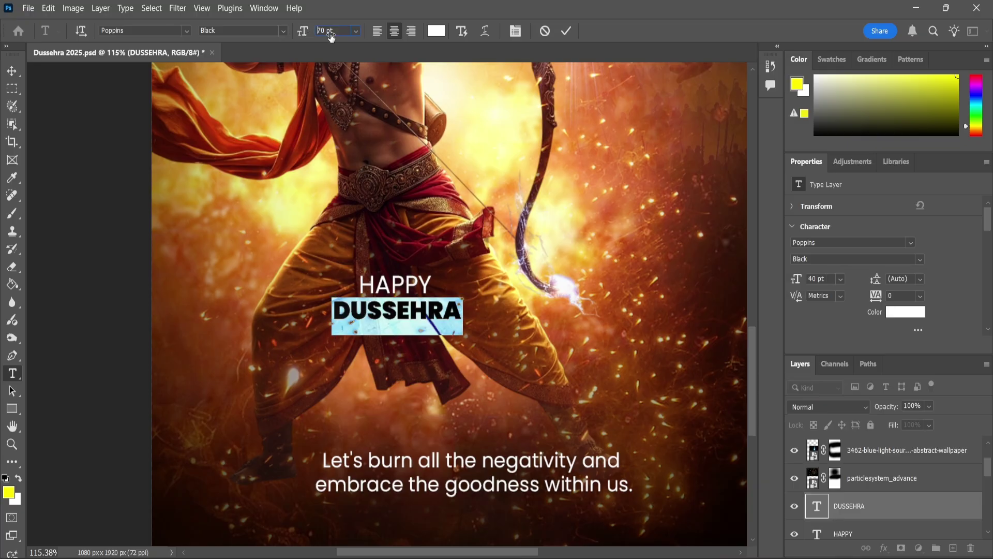
# Move DUSSEHRA below HAPPY and recolour it bright yellow
pyautogui.click(11, 71)
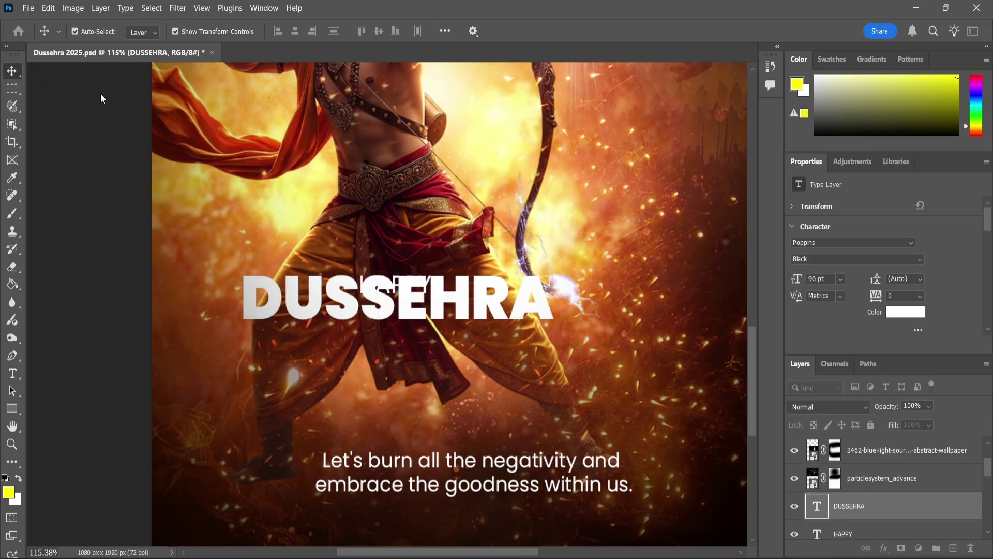
pyautogui.moveTo(464, 302); pyautogui.dragTo(483, 343)
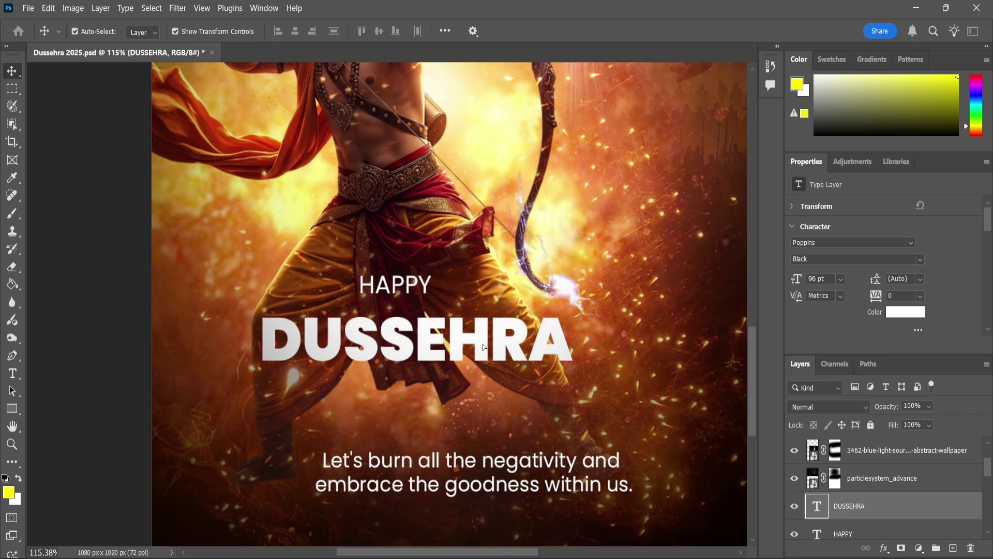
pyautogui.doubleClick(483, 346)
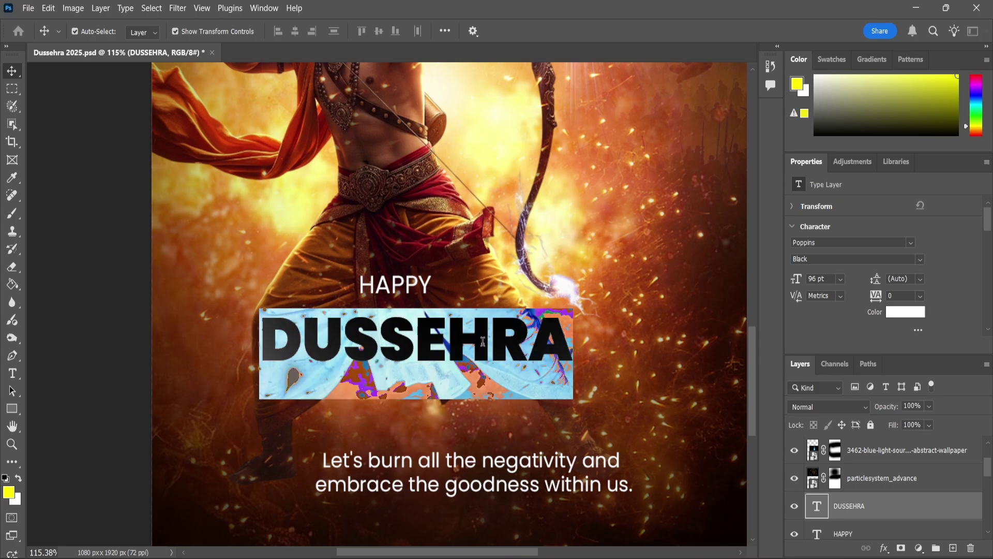
pyautogui.click(18, 477)
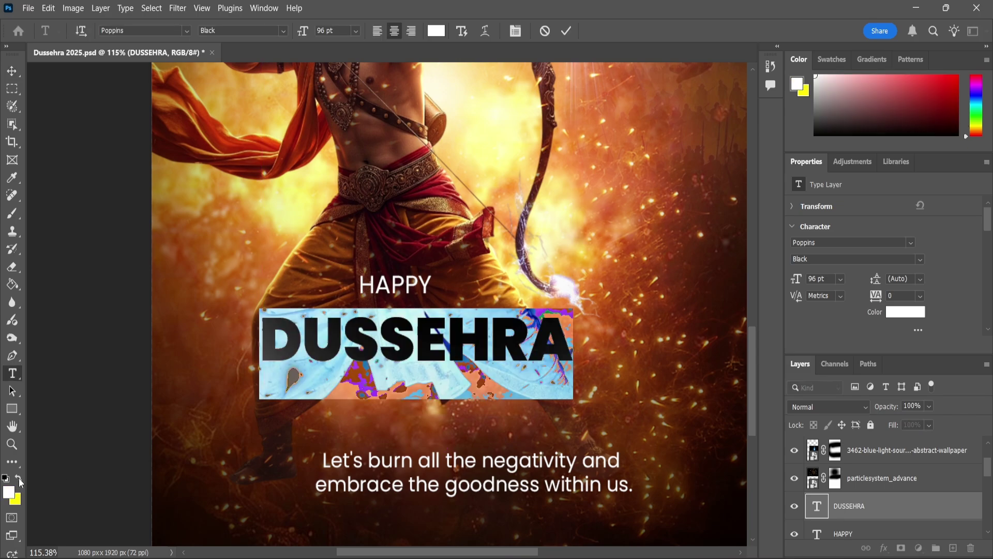
pyautogui.click(12, 444)
pyautogui.press('x')
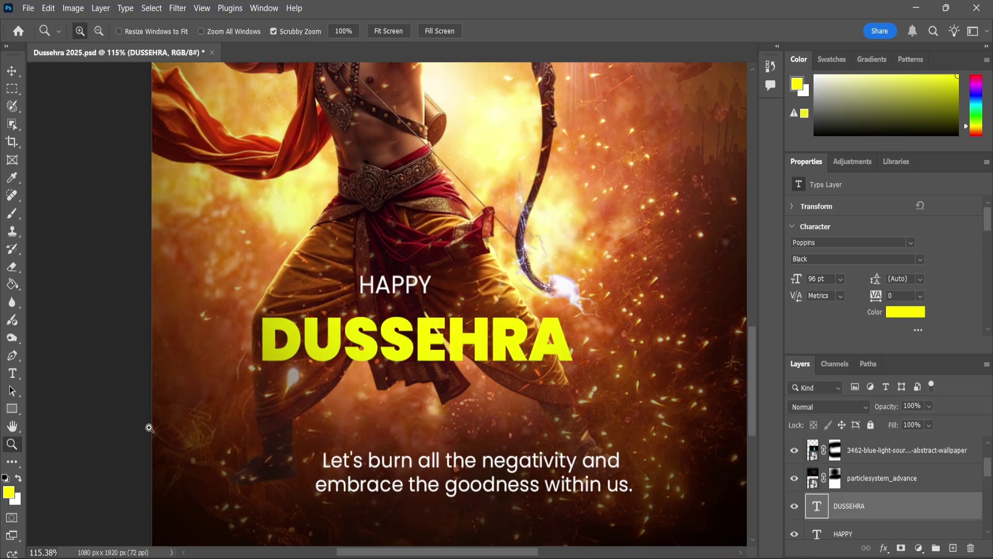
# Centre DUSSEHRA and HAPPY horizontally on the poster
pyautogui.click(11, 71)
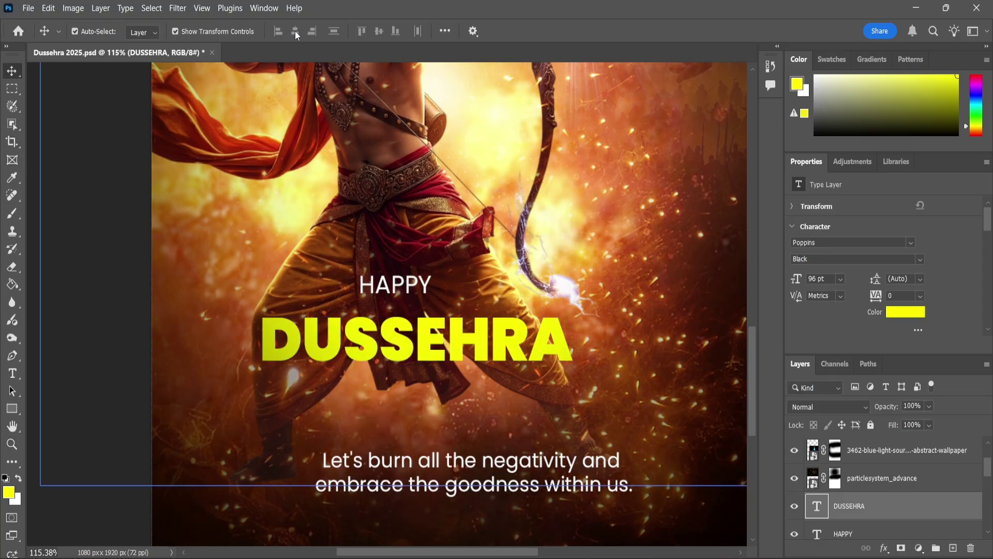
pyautogui.moveTo(381, 285); pyautogui.dragTo(439, 285)
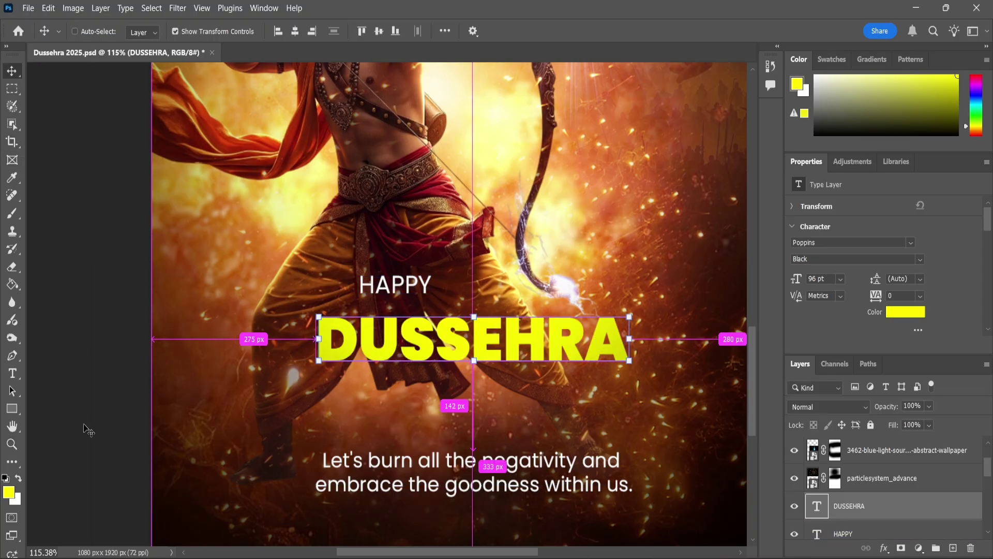
pyautogui.click(396, 285)
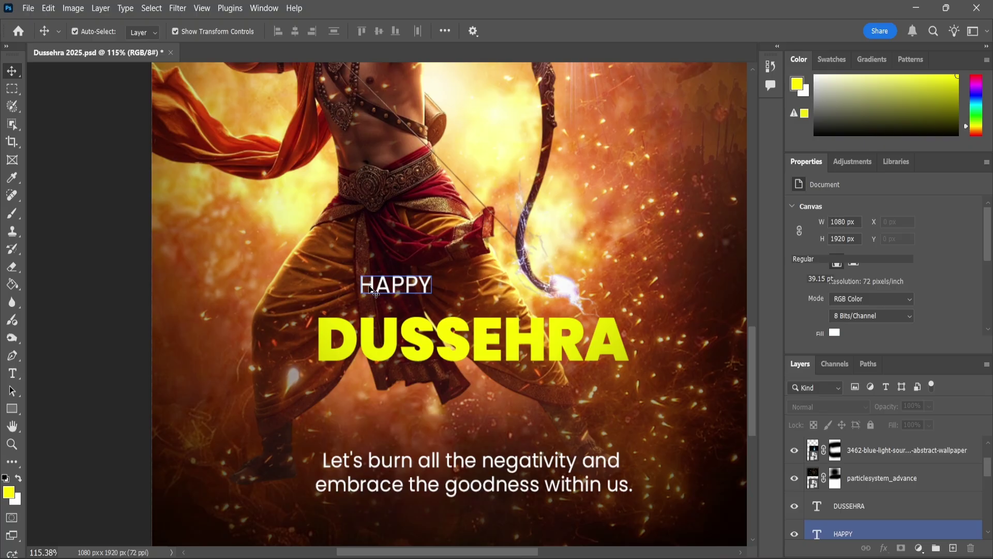
pyautogui.moveTo(466, 350); pyautogui.dragTo(544, 350)
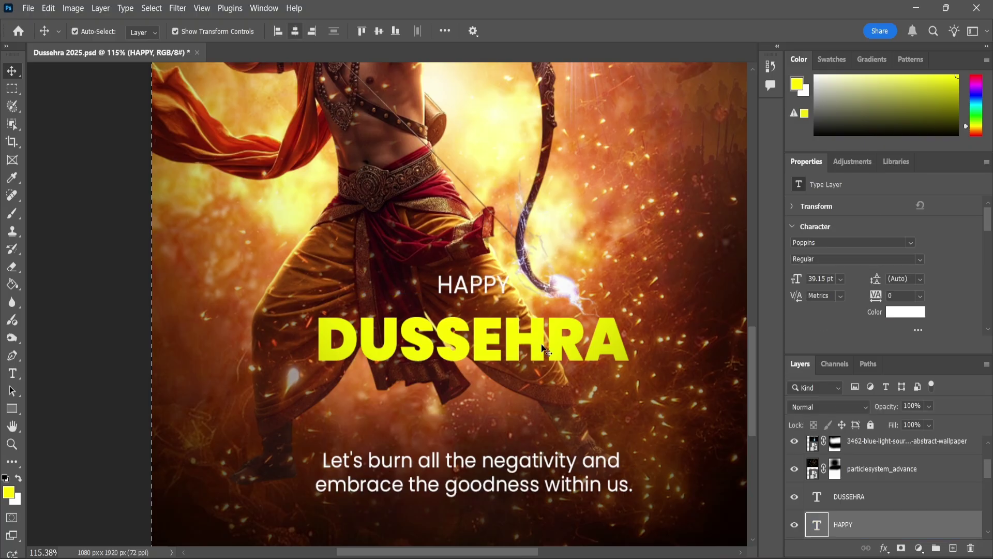
# Lower DUSSEHRA slightly and scale it up to about 117 pt
pyautogui.click(75, 31)
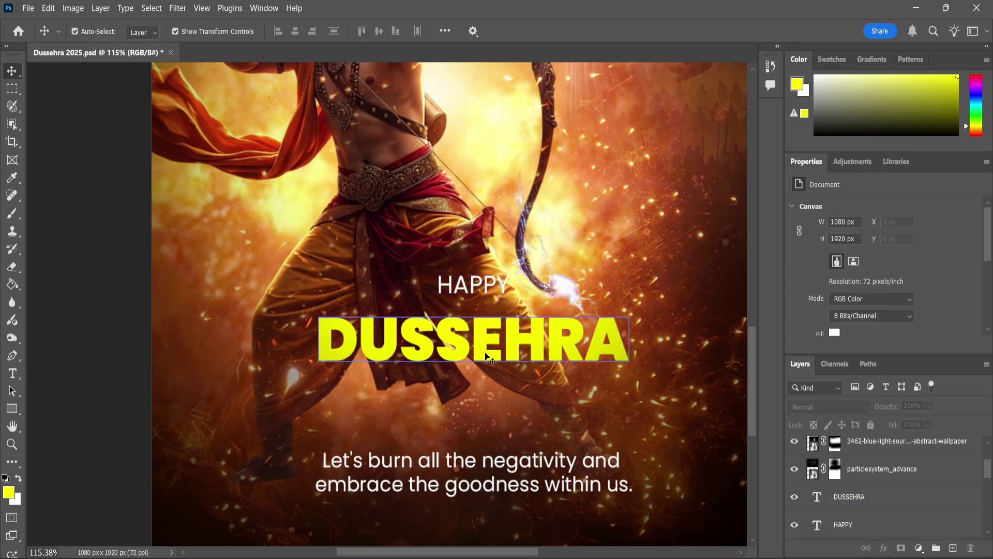
pyautogui.moveTo(485, 374); pyautogui.dragTo(488, 392)
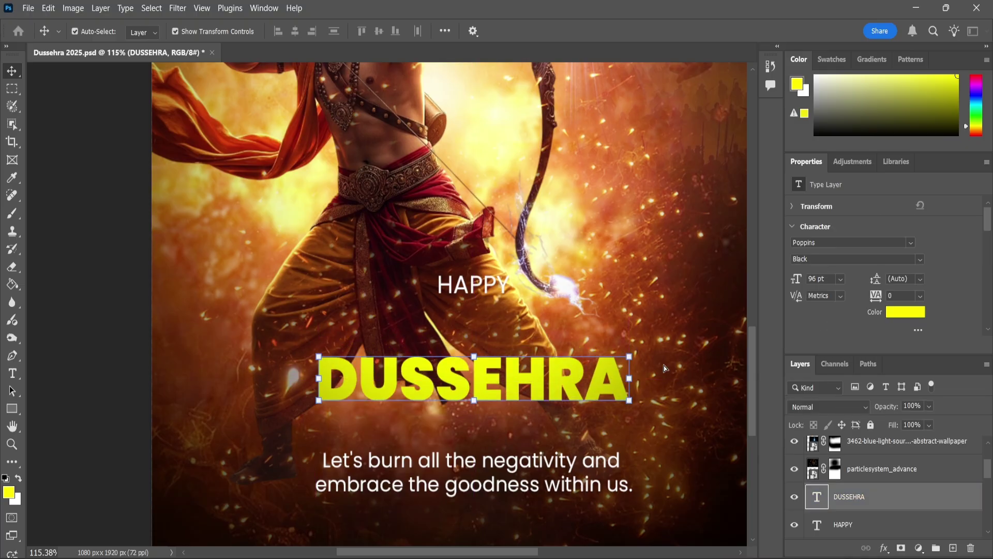
pyautogui.moveTo(630, 357); pyautogui.dragTo(668, 338)
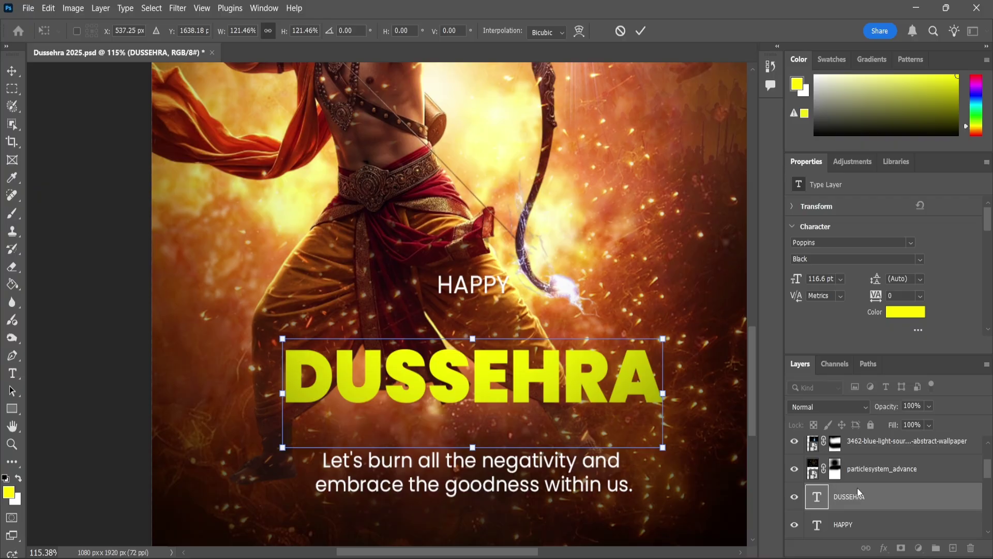
pyautogui.press('Return')
# Move the HAPPY and DUSSEHRA layers to the top of the layer stack
pyautogui.click(849, 524)
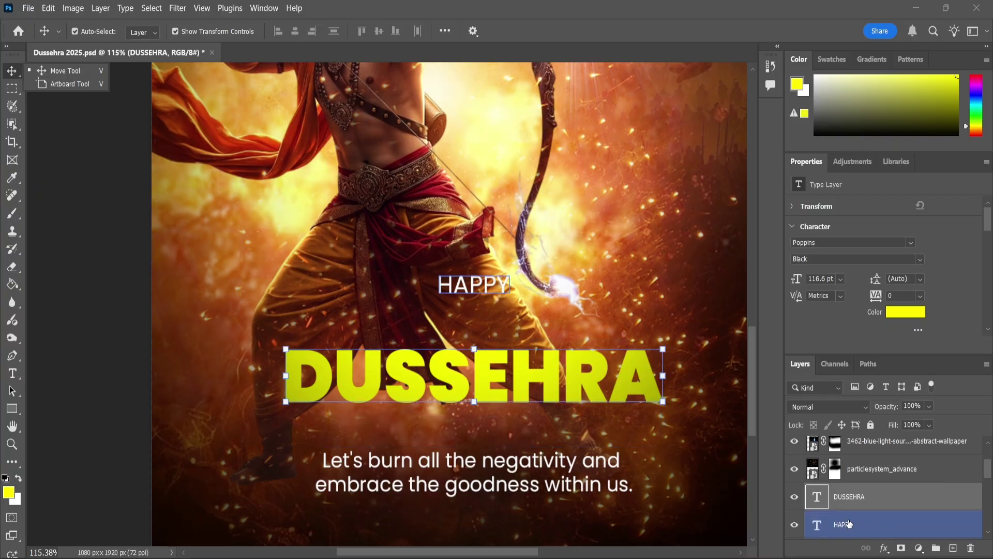
pyautogui.keyDown('shift'); pyautogui.click(848, 497); pyautogui.keyUp('shift')
pyautogui.moveTo(848, 497); pyautogui.dragTo(848, 437)
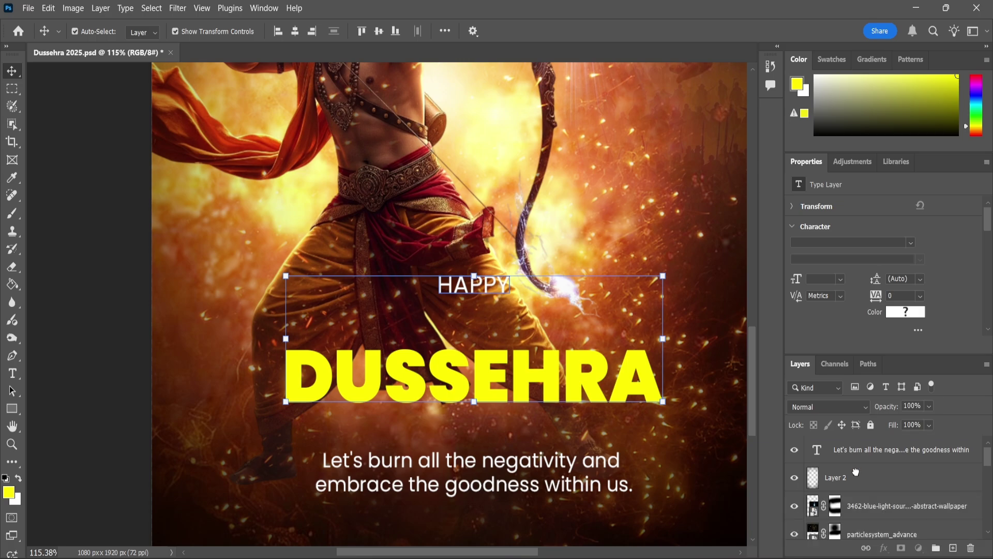
pyautogui.scroll(-1, 517, 311)
pyautogui.click(533, 284)
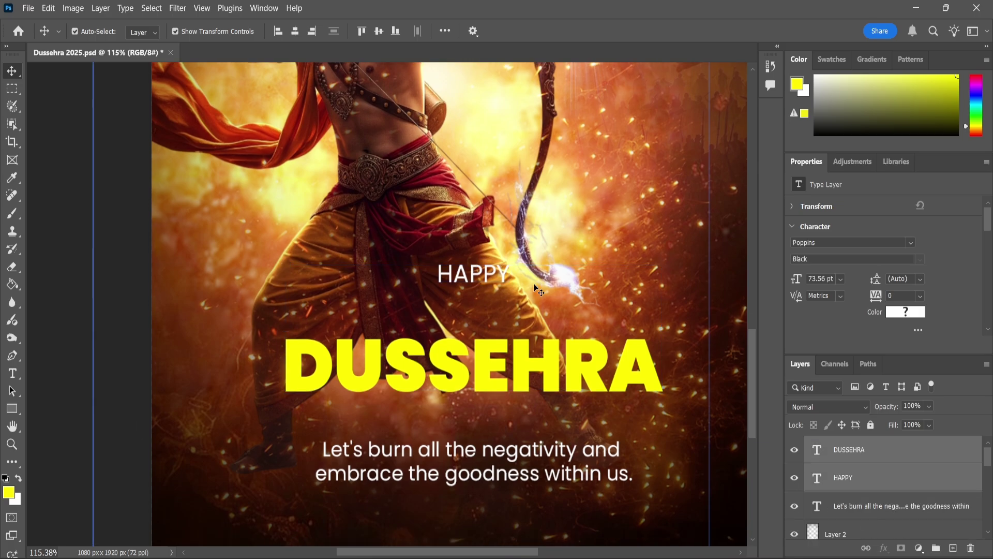
# Enlarge HAPPY to about 61 pt so it sits just above DUSSEHRA
pyautogui.click(476, 276)
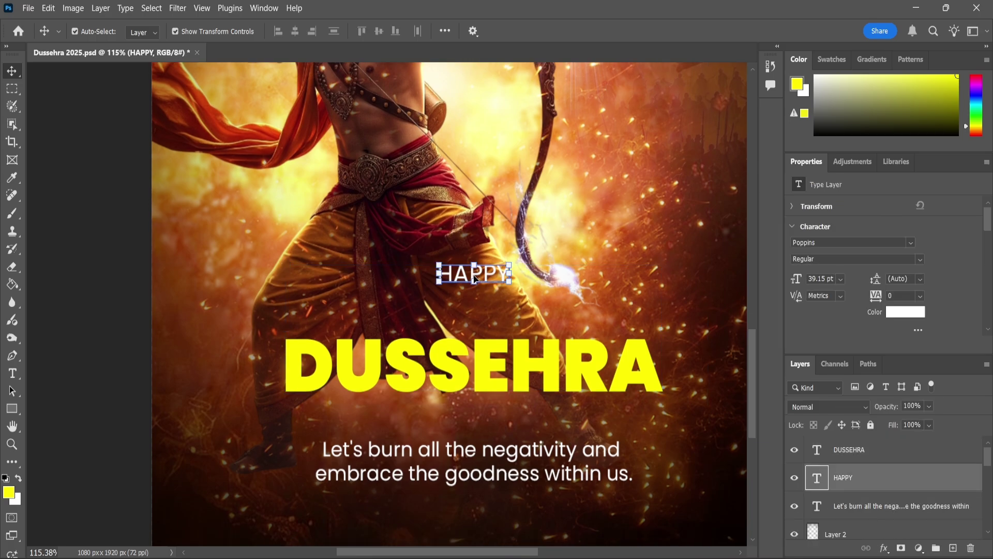
pyautogui.moveTo(475, 278)
pyautogui.mouseDown()
pyautogui.moveTo(478, 326)
pyautogui.moveTo(527, 296)
pyautogui.mouseUp()
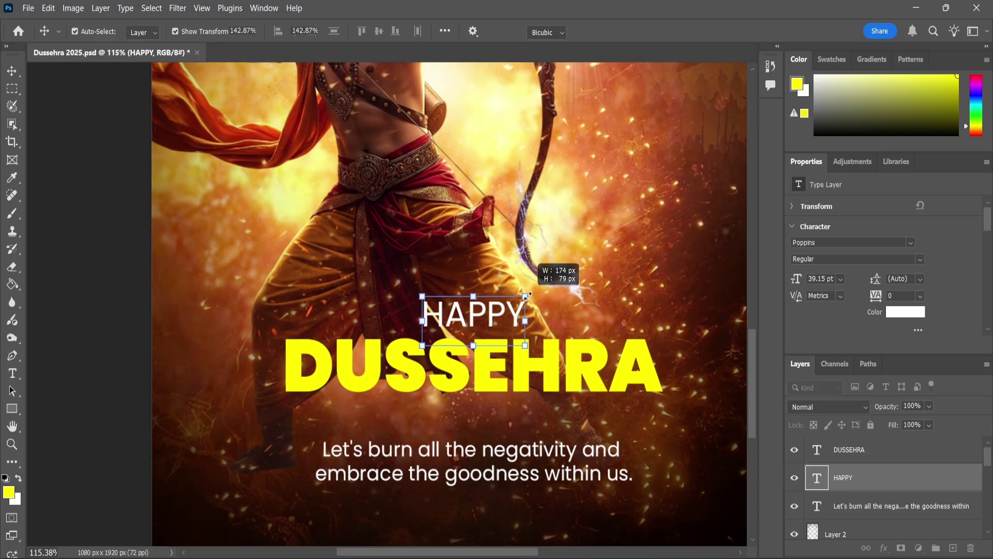
pyautogui.moveTo(527, 296); pyautogui.dragTo(532, 291)
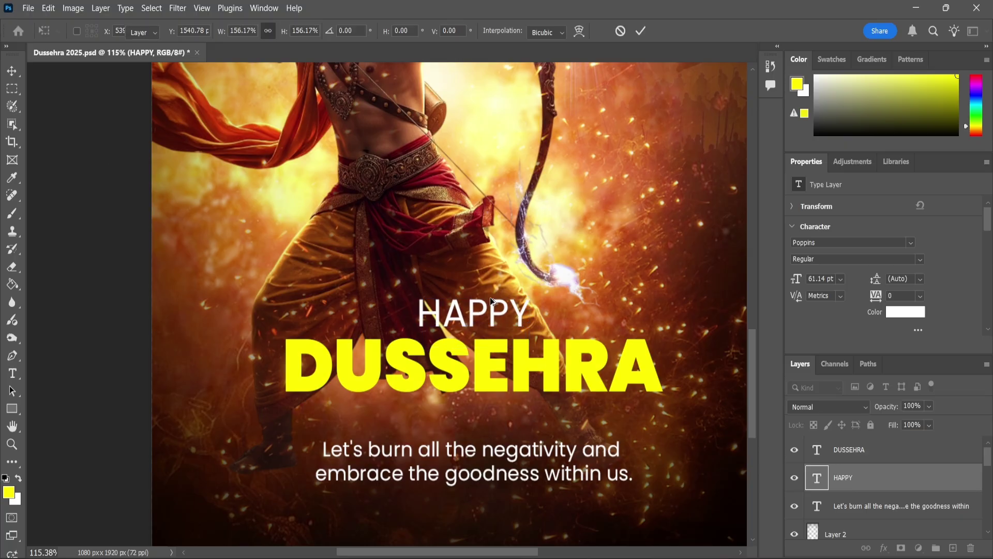
pyautogui.press('Return')
pyautogui.scroll(-3, 491, 394)
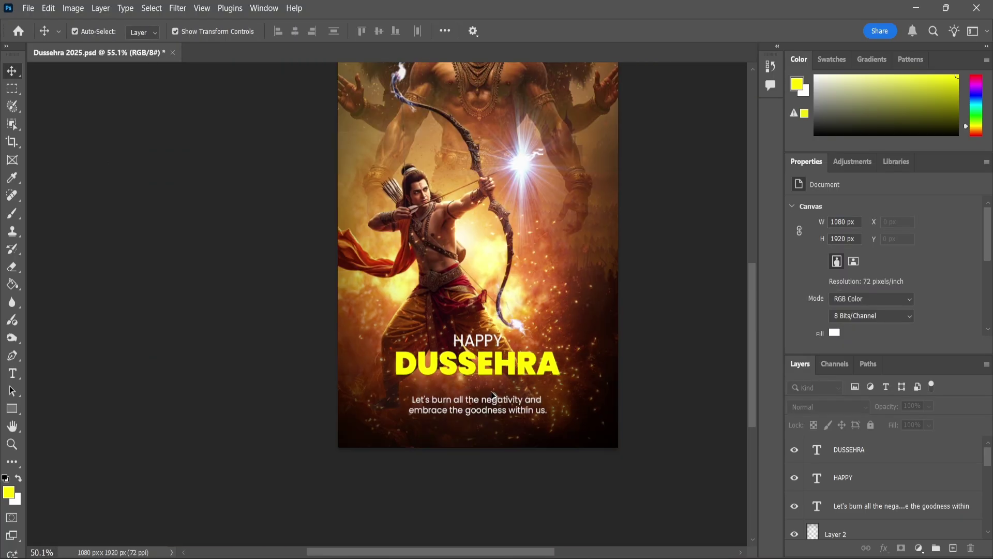
pyautogui.scroll(4, 492, 395)
# Add a drop shadow to DUSSEHRA with 97% opacity, 3 px distance and 38 px size
pyautogui.click(848, 449)
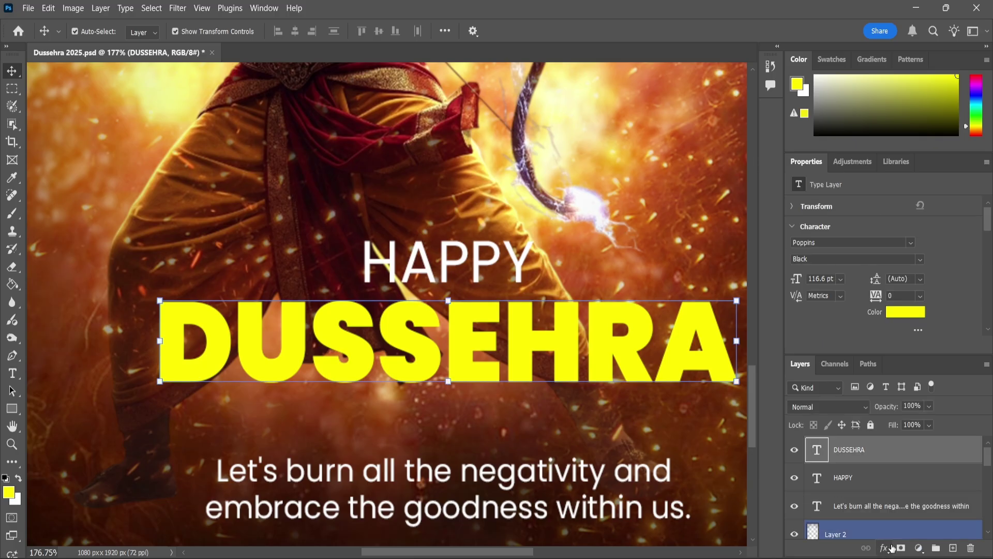
pyautogui.click(884, 548)
pyautogui.click(899, 531)
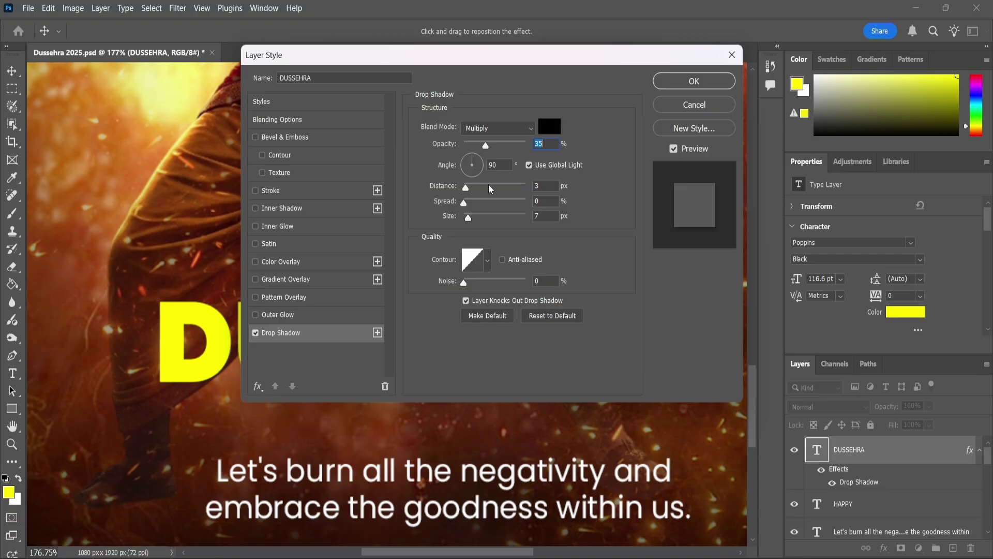
pyautogui.moveTo(496, 145); pyautogui.dragTo(513, 146)
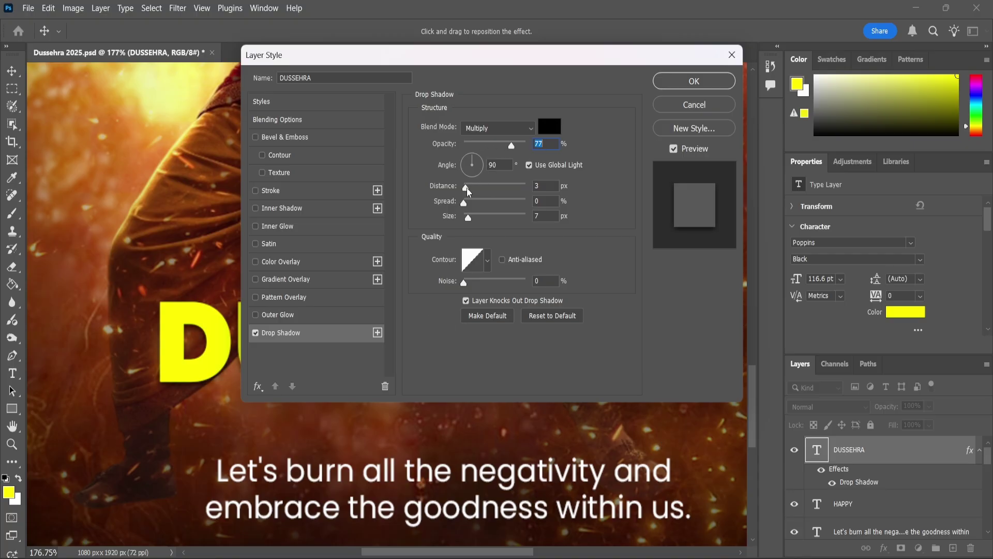
pyautogui.moveTo(465, 187); pyautogui.dragTo(483, 189)
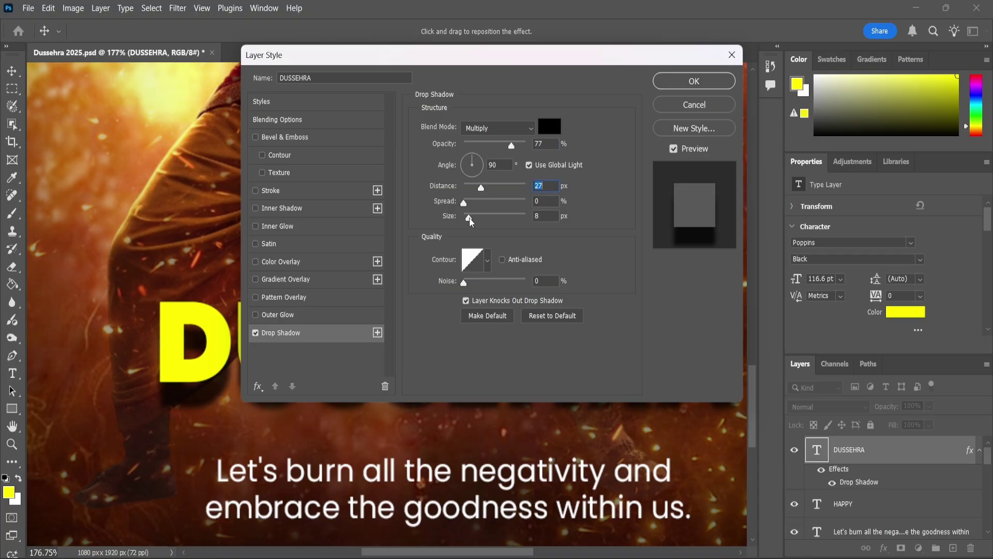
pyautogui.moveTo(470, 221)
pyautogui.mouseDown()
pyautogui.moveTo(481, 223)
pyautogui.moveTo(467, 197)
pyautogui.mouseUp()
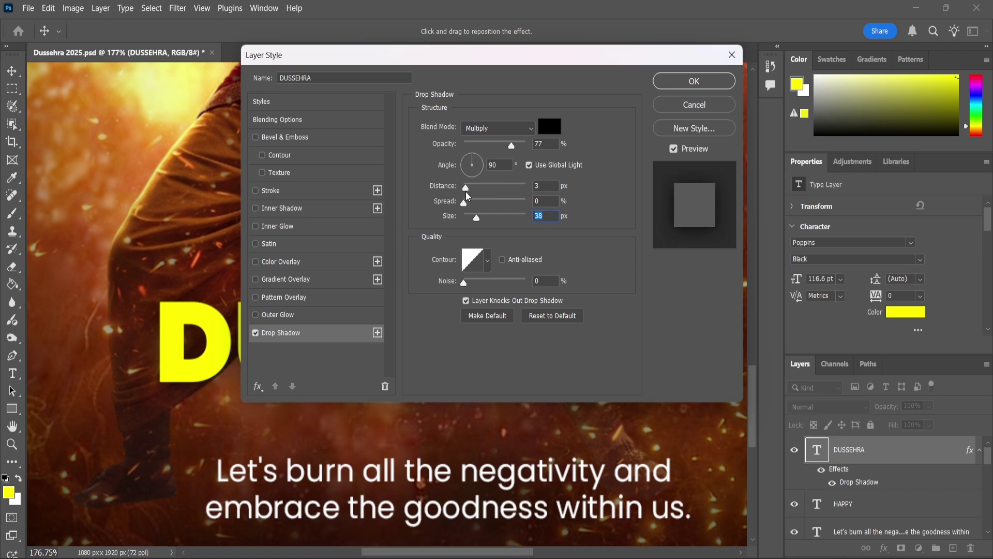
pyautogui.click(523, 148)
pyautogui.click(694, 92)
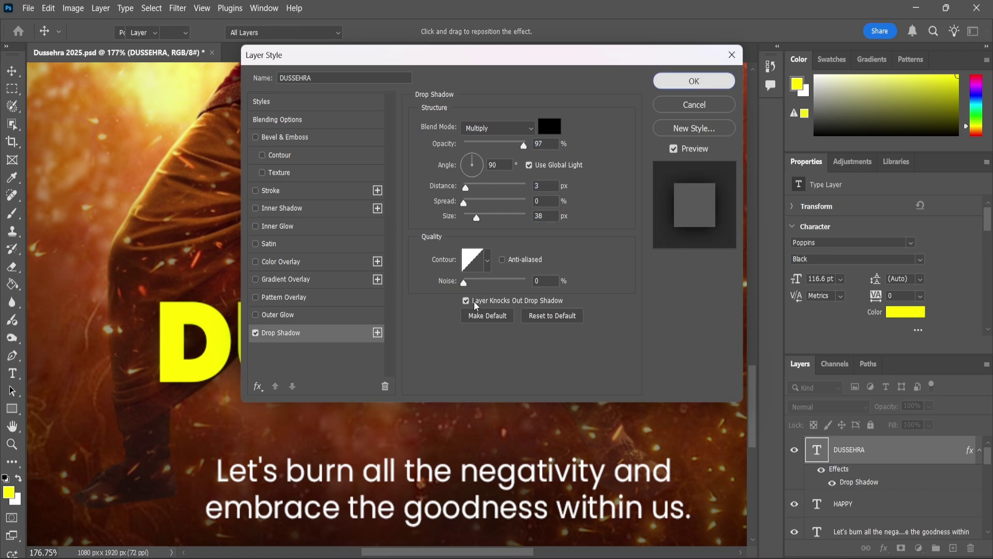
pyautogui.click(795, 511)
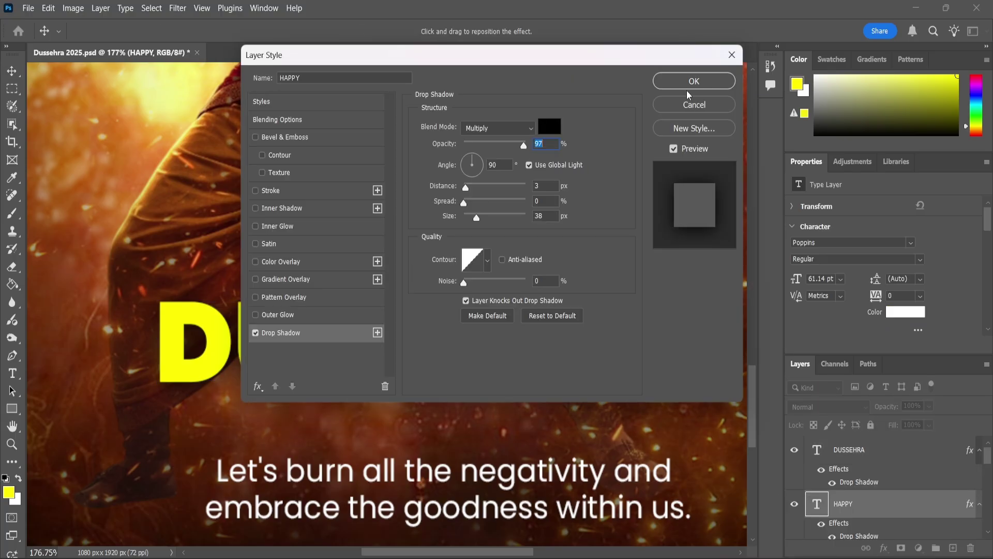
# Copy DUSSEHRA's drop shadow onto HAPPY and tighten its size to 18 px
pyautogui.click(687, 83)
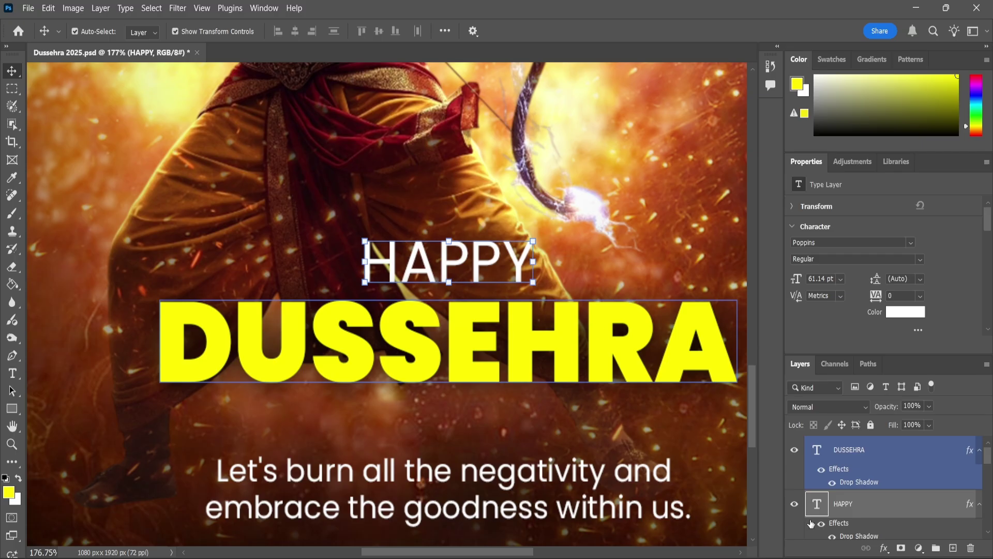
pyautogui.doubleClick(858, 536)
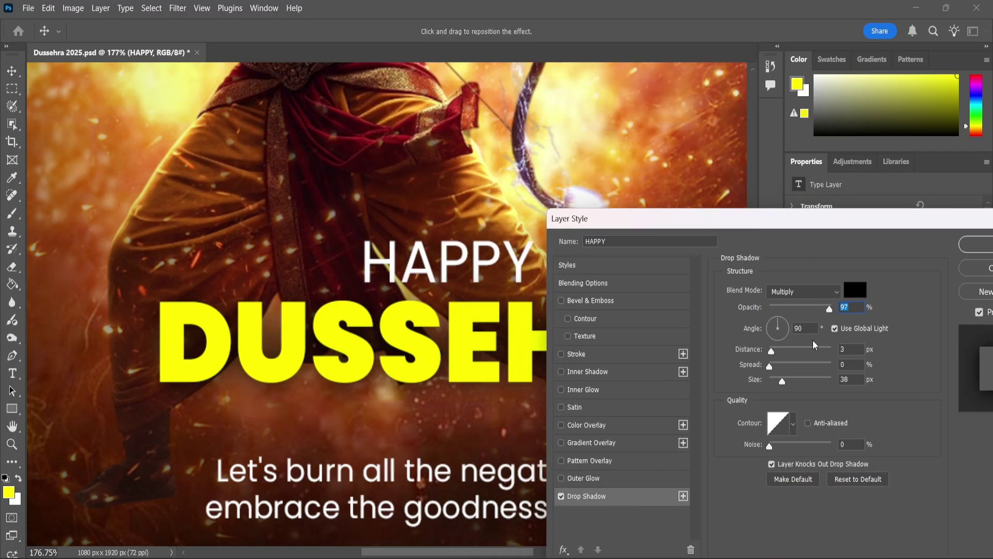
pyautogui.moveTo(783, 383); pyautogui.dragTo(779, 386)
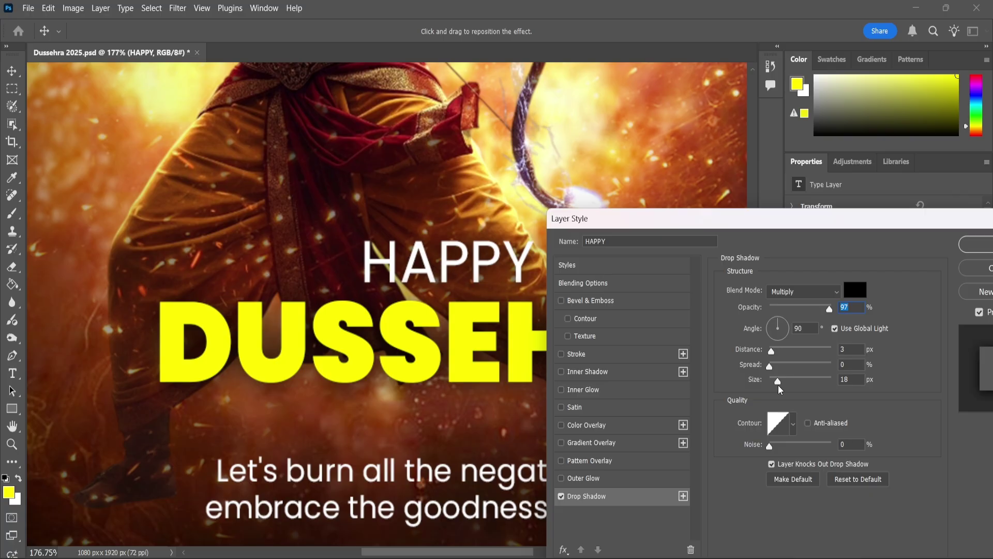
pyautogui.moveTo(806, 224); pyautogui.dragTo(537, 224)
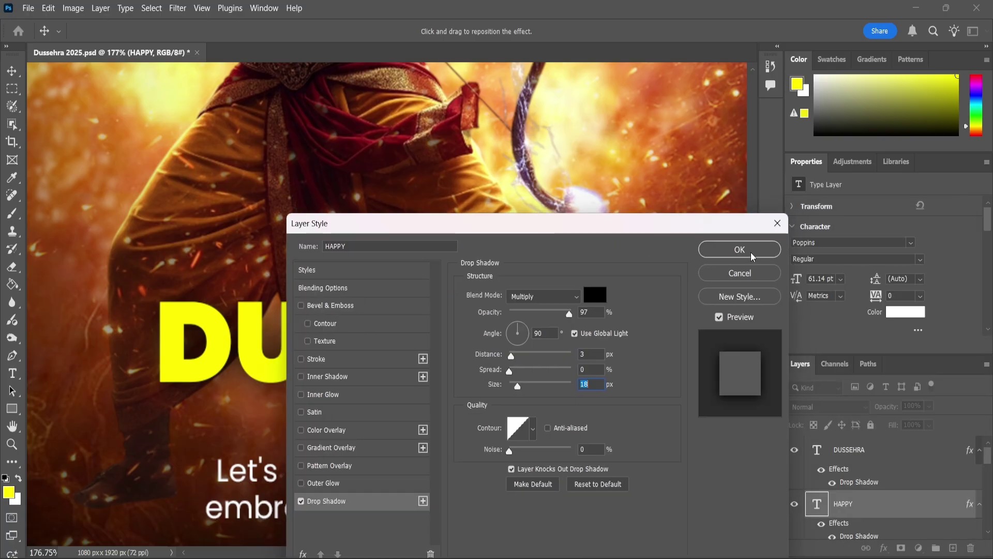
pyautogui.click(738, 251)
pyautogui.keyDown('shift'); pyautogui.click(520, 345); pyautogui.keyUp('shift')
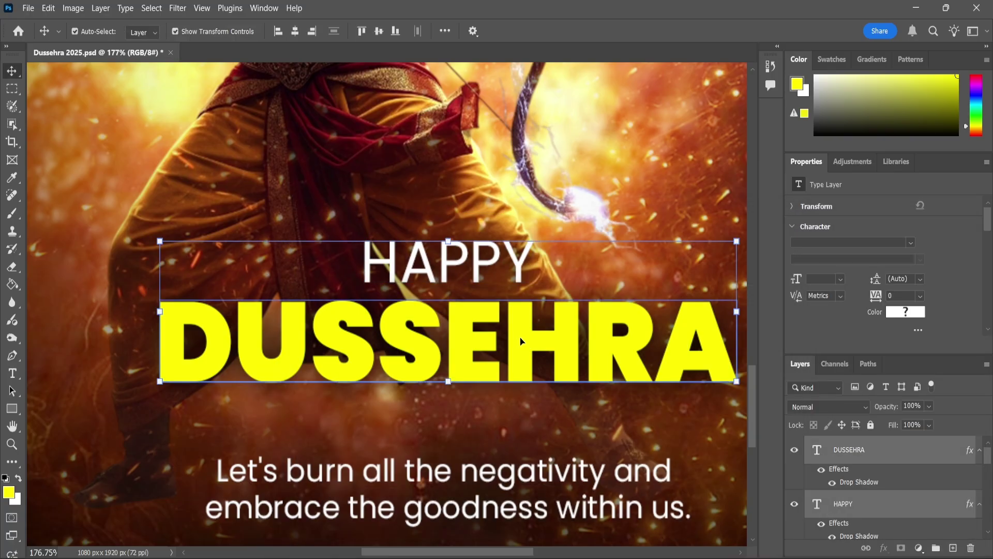
# Move the HAPPY and DUSSEHRA headings down together slightly
pyautogui.moveTo(520, 364); pyautogui.dragTo(519, 382)
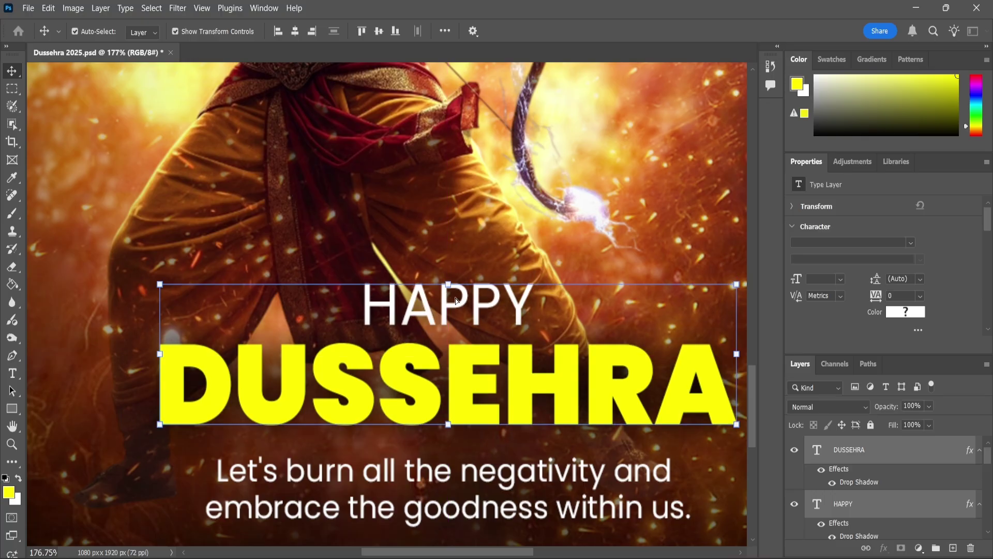
pyautogui.scroll(-3, 493, 308)
pyautogui.scroll(-2, 493, 308)
# Rewrap the tagline so line one ends at "embrace" and "the goodness within us." follows
pyautogui.press('t')
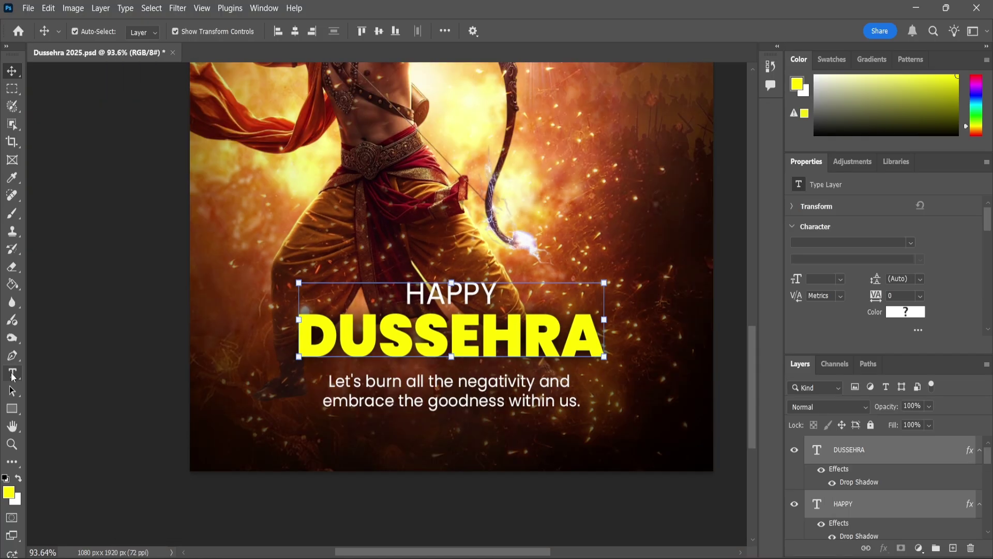
pyautogui.click(324, 403)
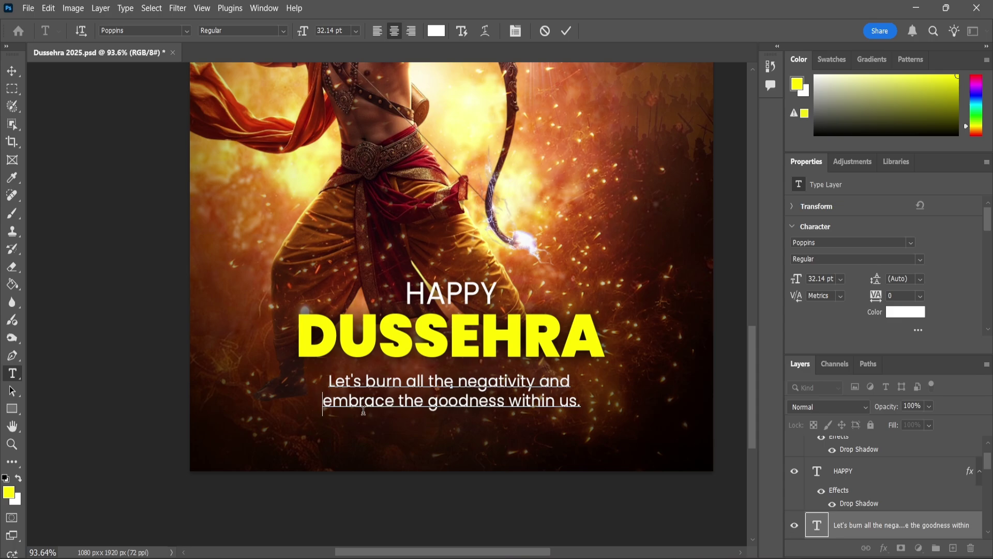
pyautogui.press('BackSpace')
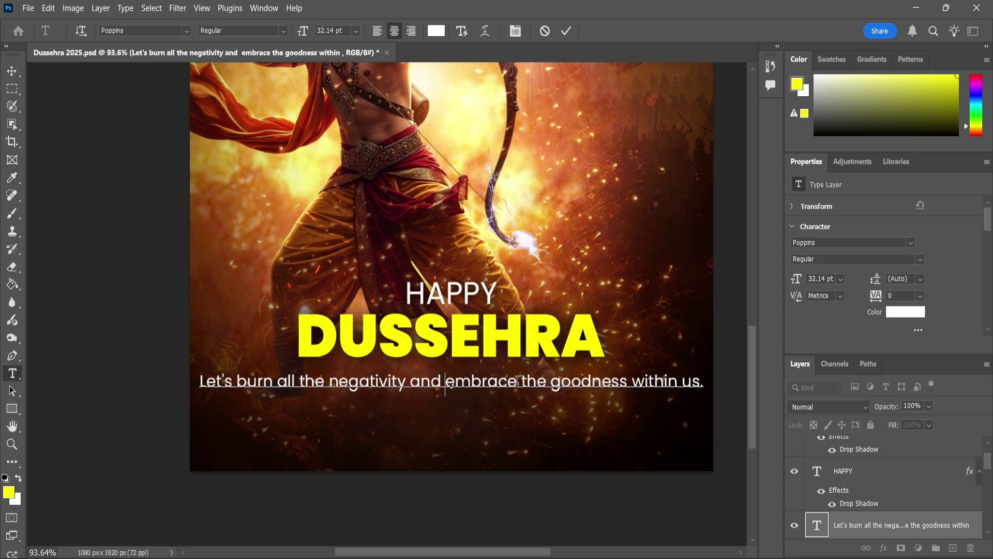
pyautogui.press('Return')
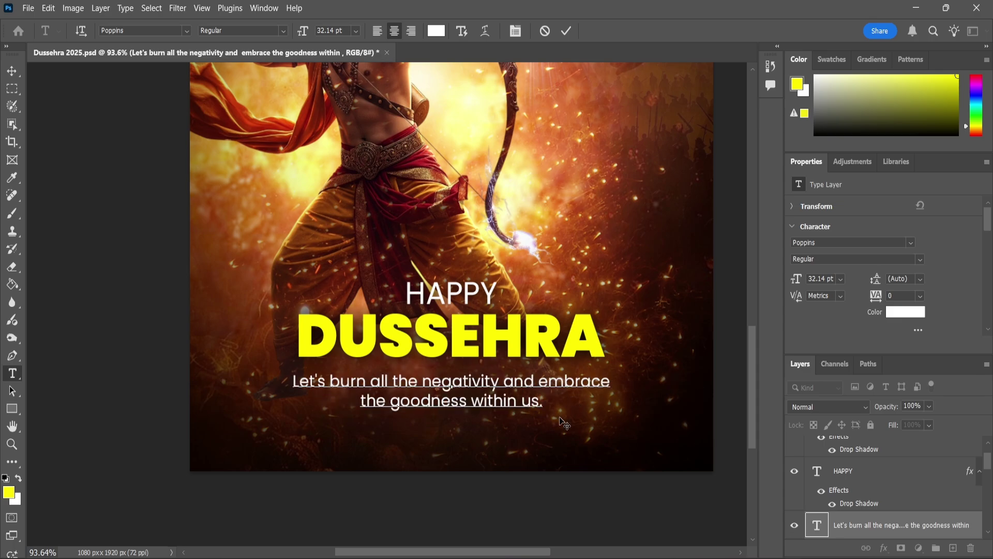
pyautogui.click(12, 71)
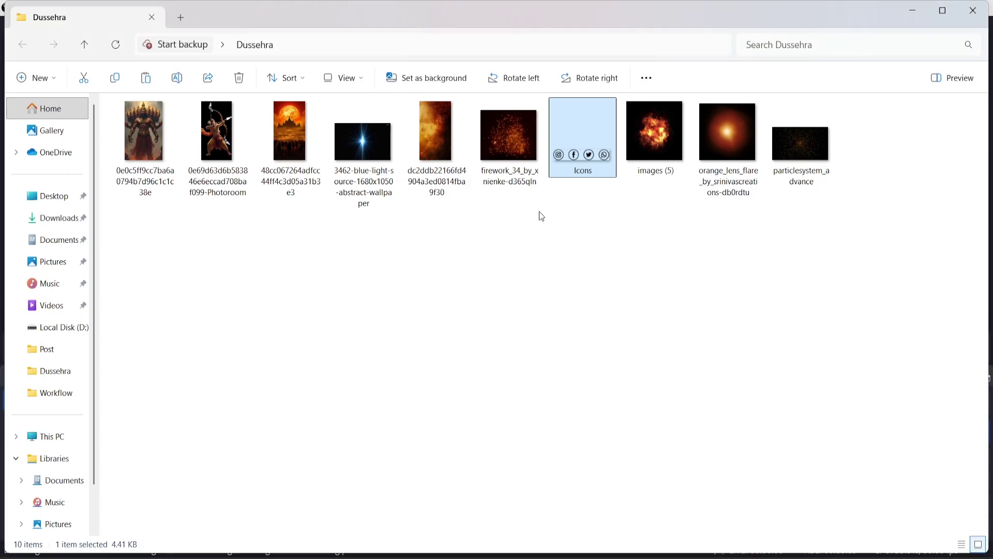
# Bring the Icons layer into the poster and scale it up slightly
pyautogui.moveTo(583, 138)
pyautogui.mouseDown()
pyautogui.moveTo(641, 497)
pyautogui.moveTo(495, 407)
pyautogui.mouseUp()
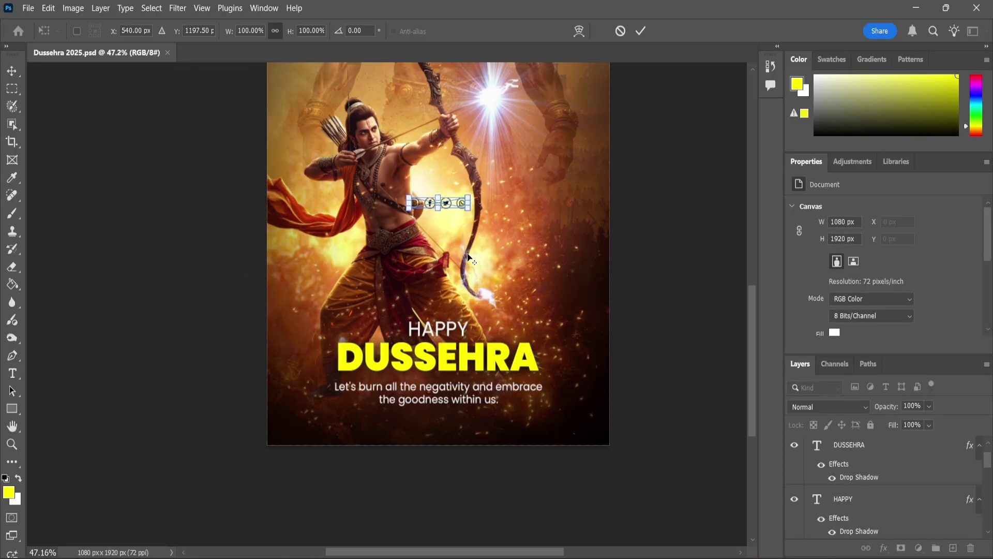
pyautogui.scroll(3, 472, 212)
pyautogui.moveTo(463, 174); pyautogui.dragTo(472, 182)
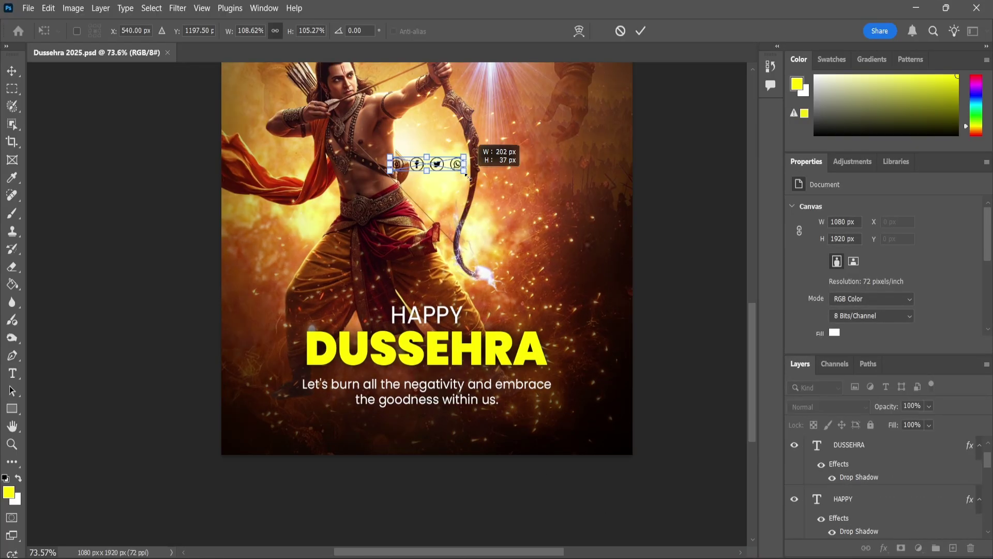
pyautogui.press('Return')
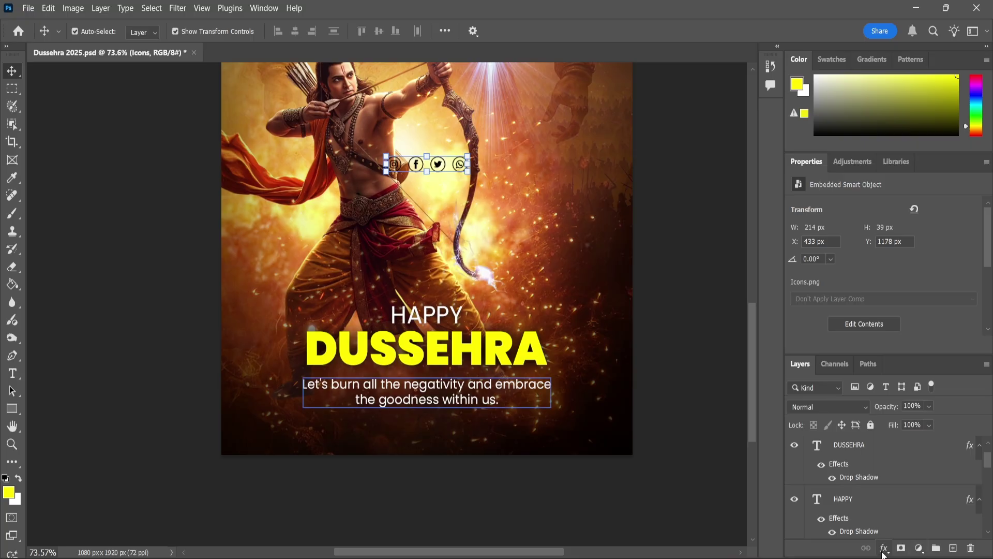
# Give the icons a white #ffffff Color Overlay
pyautogui.click(884, 548)
pyautogui.click(900, 497)
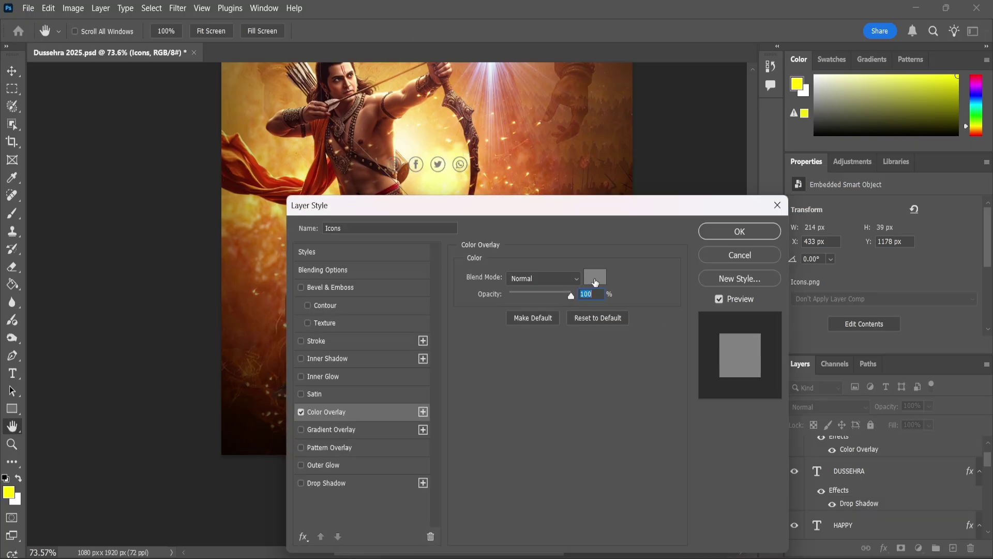
pyautogui.click(595, 275)
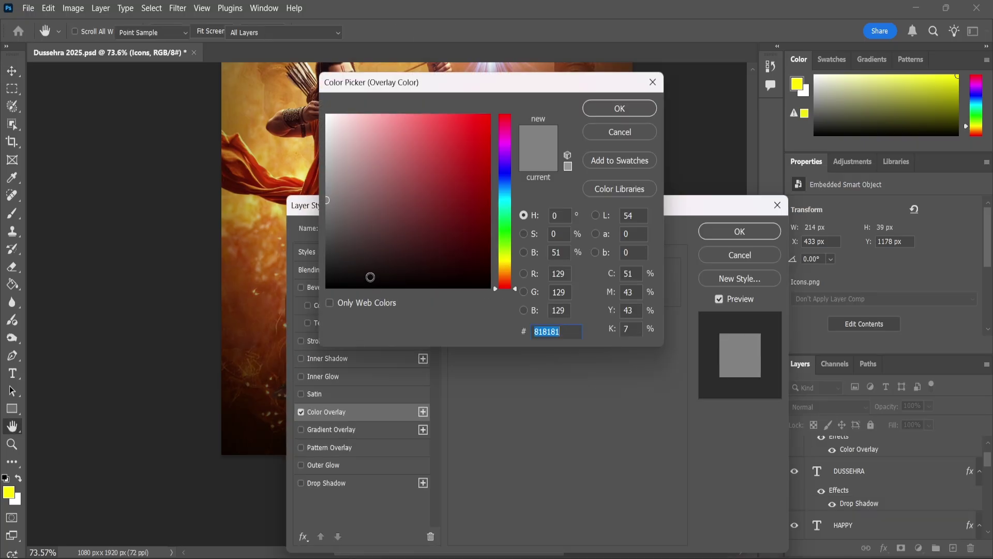
pyautogui.write('ffffff')
pyautogui.press('Return')
pyautogui.press('Return')
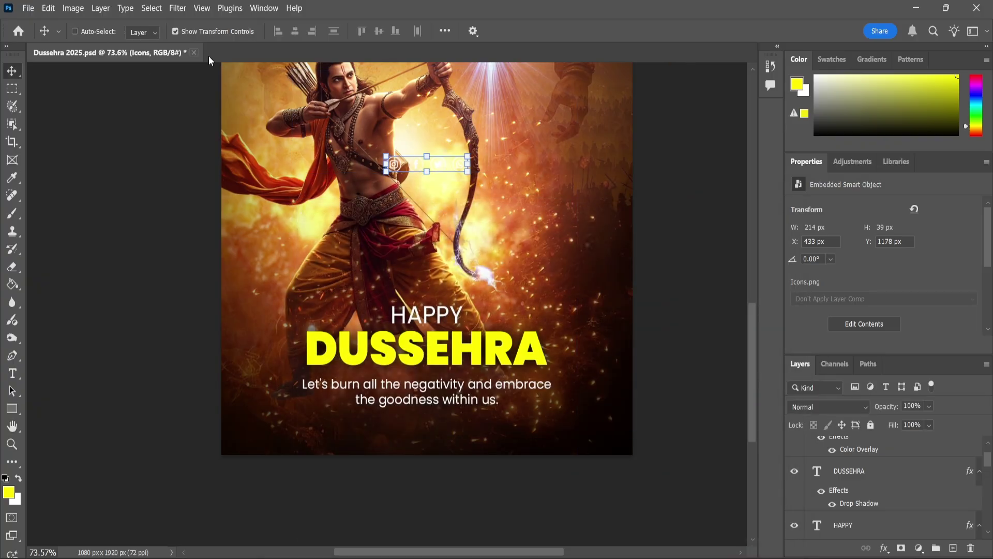
# Move the icons to the bottom-right corner and shrink them slightly
pyautogui.moveTo(401, 174)
pyautogui.mouseDown()
pyautogui.moveTo(548, 419)
pyautogui.moveTo(551, 448)
pyautogui.mouseUp()
pyautogui.scroll(1, 627, 447)
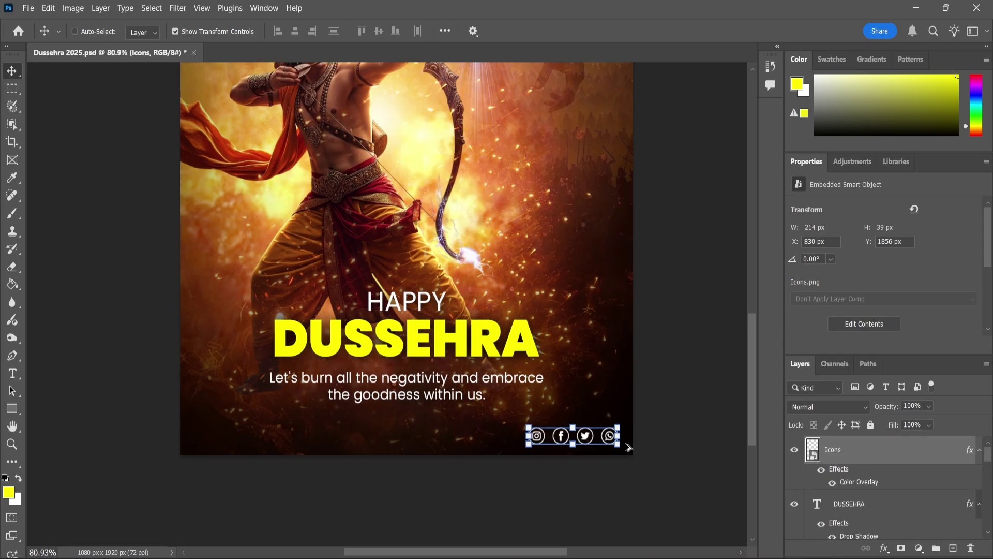
pyautogui.scroll(2, 628, 446)
pyautogui.scroll(2, 615, 414)
pyautogui.hotkey('ctrl', 't')
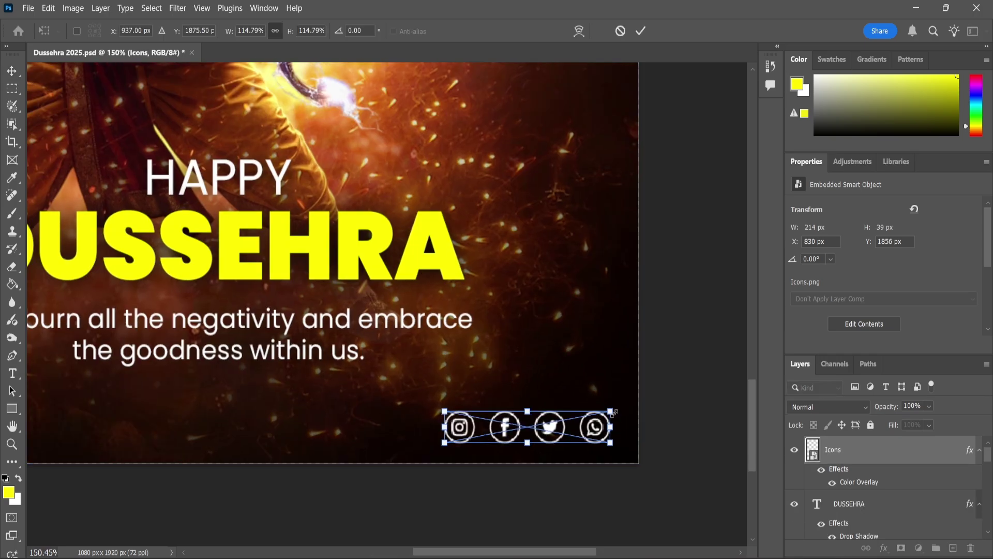
pyautogui.moveTo(614, 412)
pyautogui.mouseDown()
pyautogui.moveTo(599, 413)
pyautogui.moveTo(602, 428)
pyautogui.mouseUp()
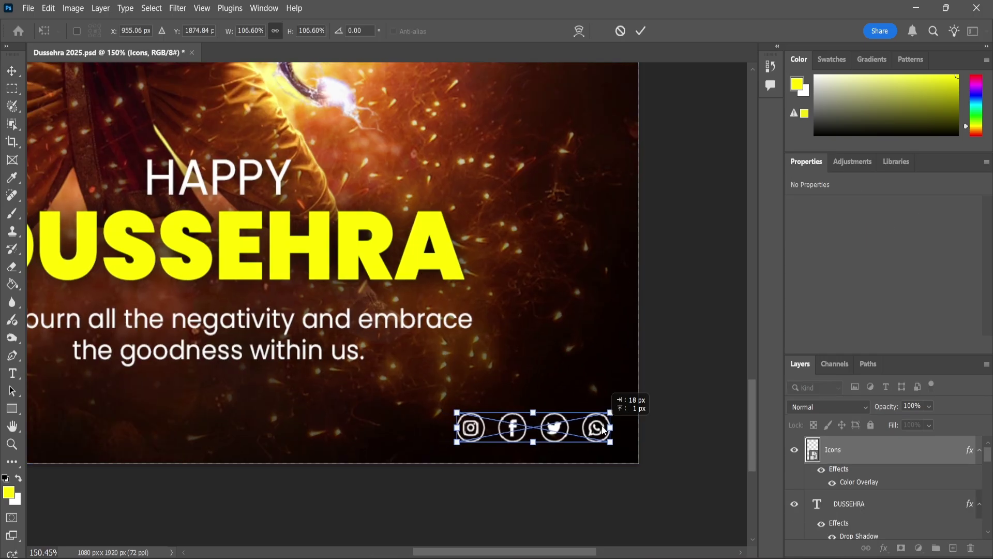
pyautogui.press('Return')
pyautogui.press('z')
pyautogui.scroll(-10, 615, 202)
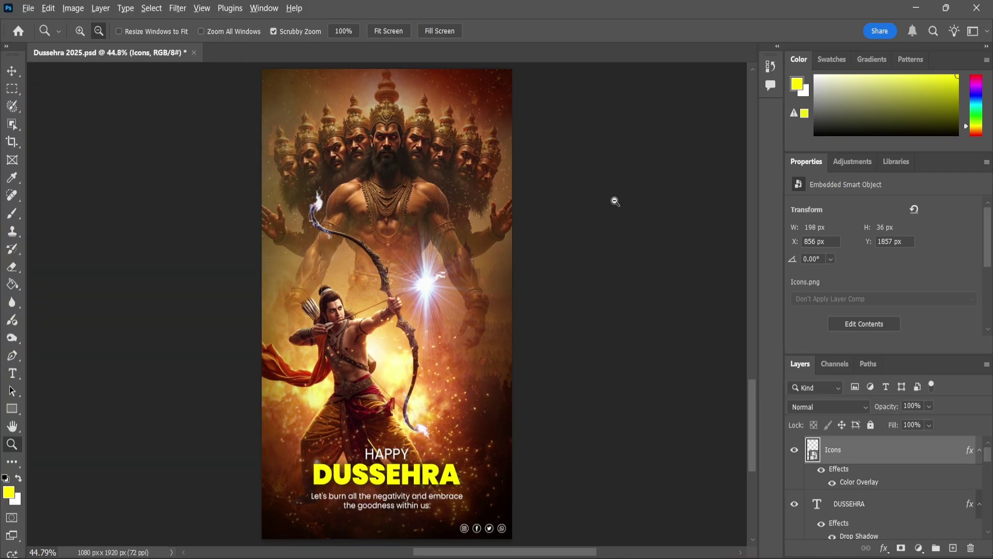
pyautogui.scroll(-3, 615, 201)
pyautogui.scroll(4, 615, 201)
pyautogui.scroll(-3, 594, 348)
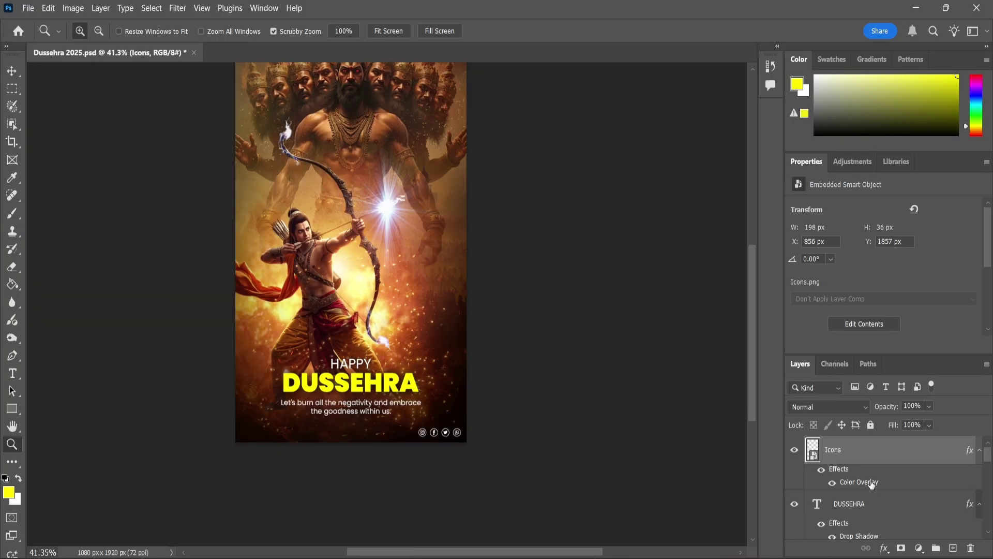
# Add a Curves adjustment layer and raise its black point to deepen the shadows
pyautogui.click(919, 548)
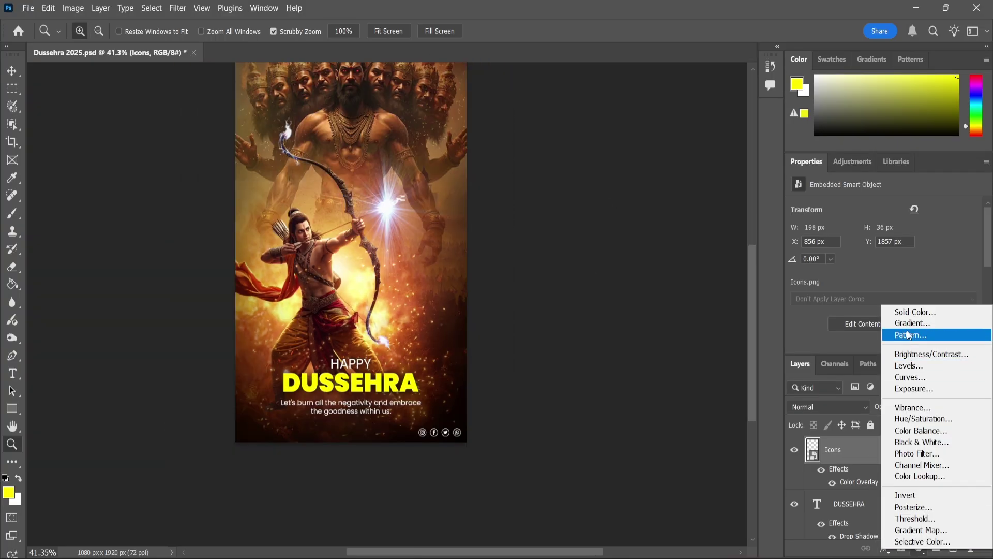
pyautogui.click(911, 377)
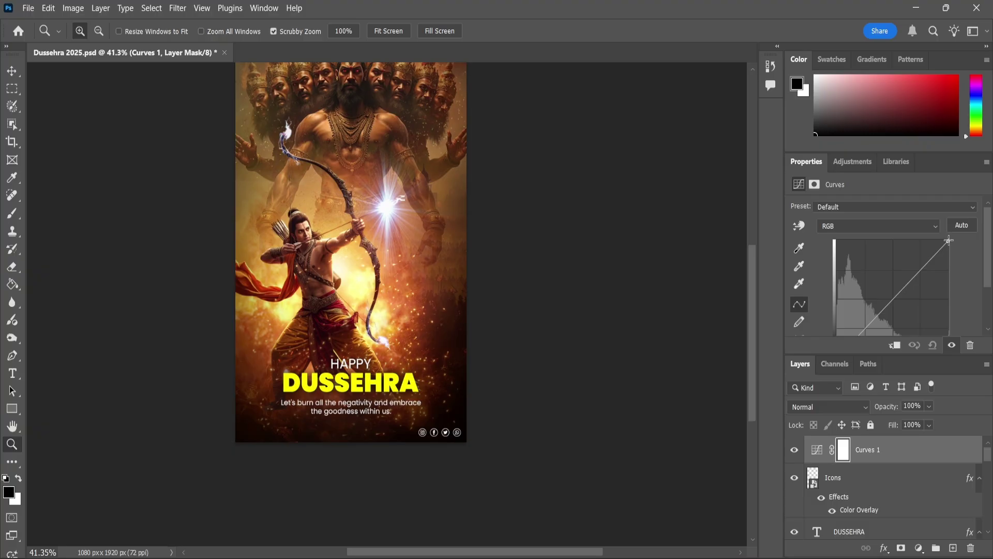
pyautogui.moveTo(949, 240); pyautogui.dragTo(936, 240)
pyautogui.scroll(-2, 871, 322)
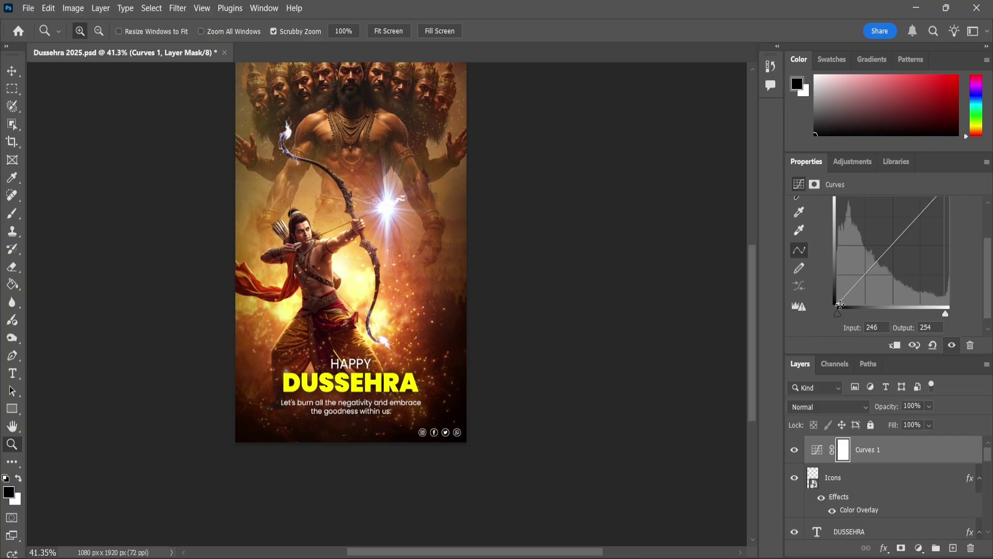
pyautogui.moveTo(837, 312); pyautogui.dragTo(840, 314)
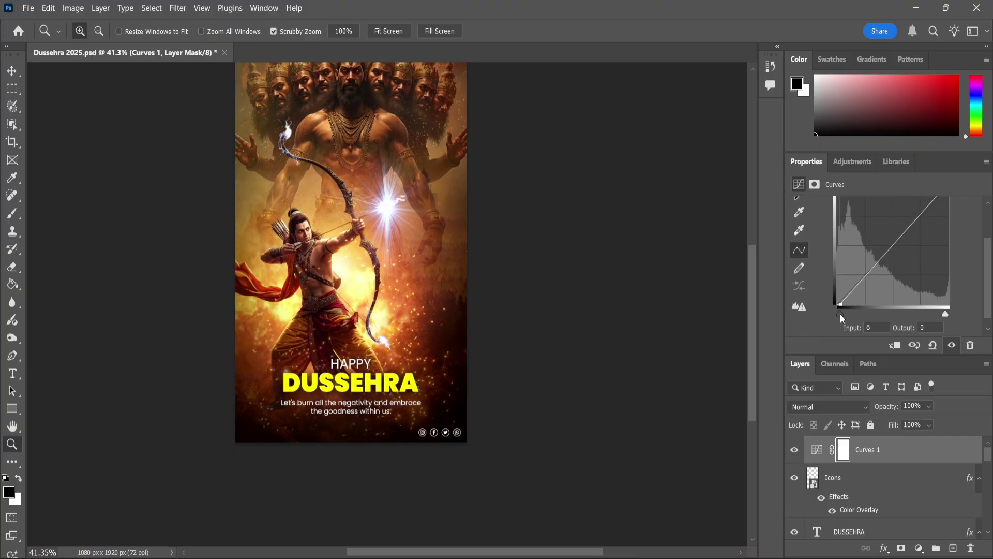
# Add a Levels adjustment with black point 7, a lowered white point and adjusted midtones
pyautogui.click(918, 549)
pyautogui.click(911, 365)
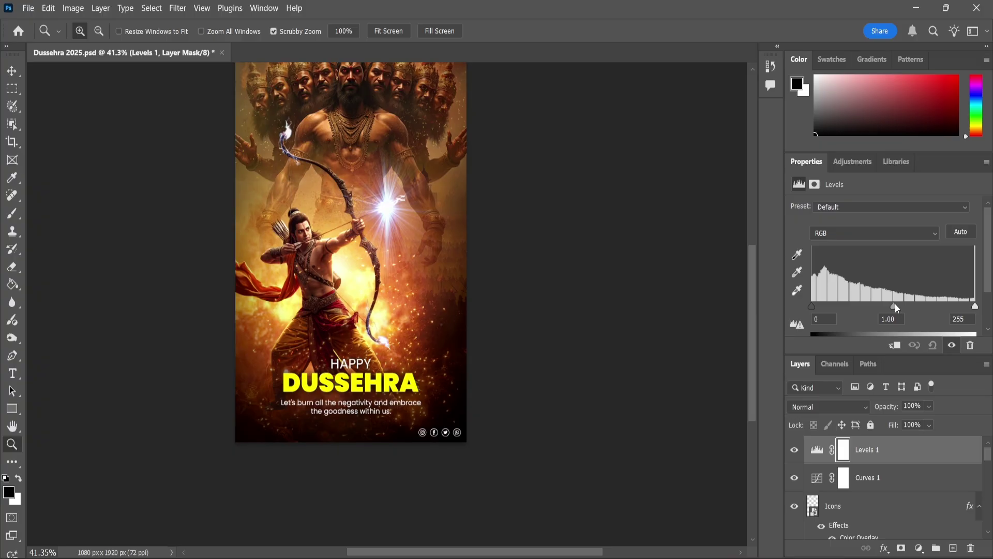
pyautogui.moveTo(895, 305); pyautogui.dragTo(894, 305)
pyautogui.moveTo(975, 306); pyautogui.dragTo(967, 307)
pyautogui.moveTo(814, 305); pyautogui.dragTo(817, 305)
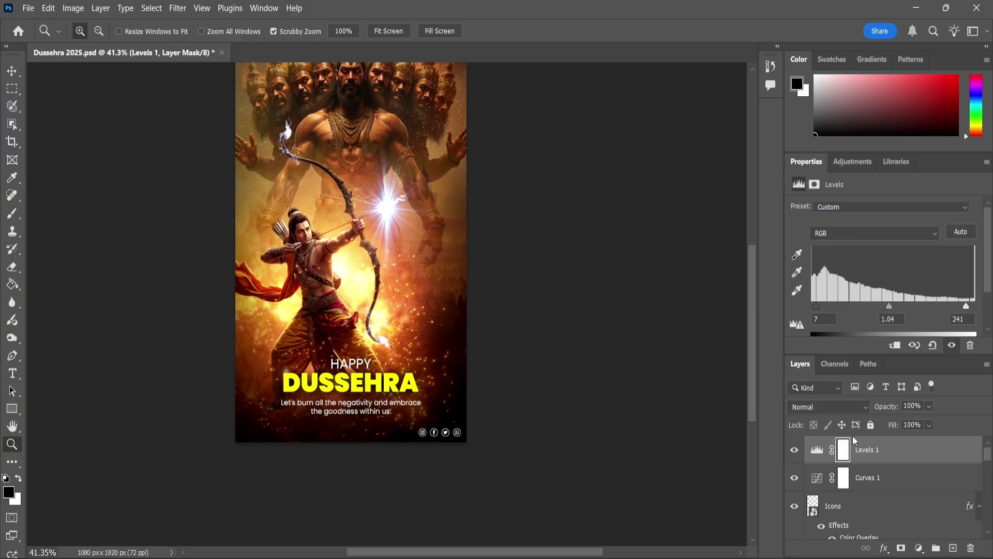
pyautogui.click(795, 449)
pyautogui.click(795, 450)
# Group the Curves and Levels layers and name the group Adjustments
pyautogui.keyDown('shift'); pyautogui.click(878, 479); pyautogui.keyUp('shift')
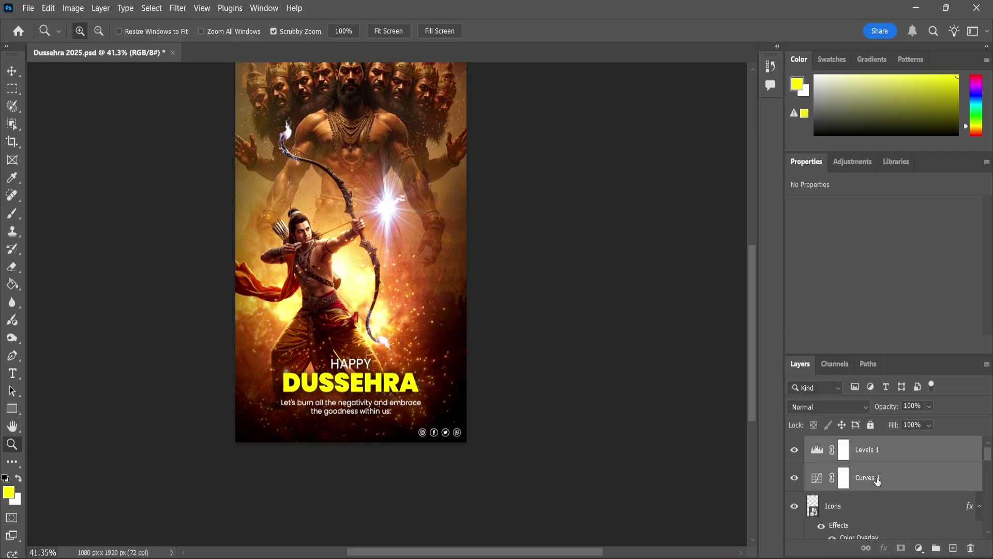
pyautogui.hotkey('ctrl', 'g')
pyautogui.doubleClick(849, 445)
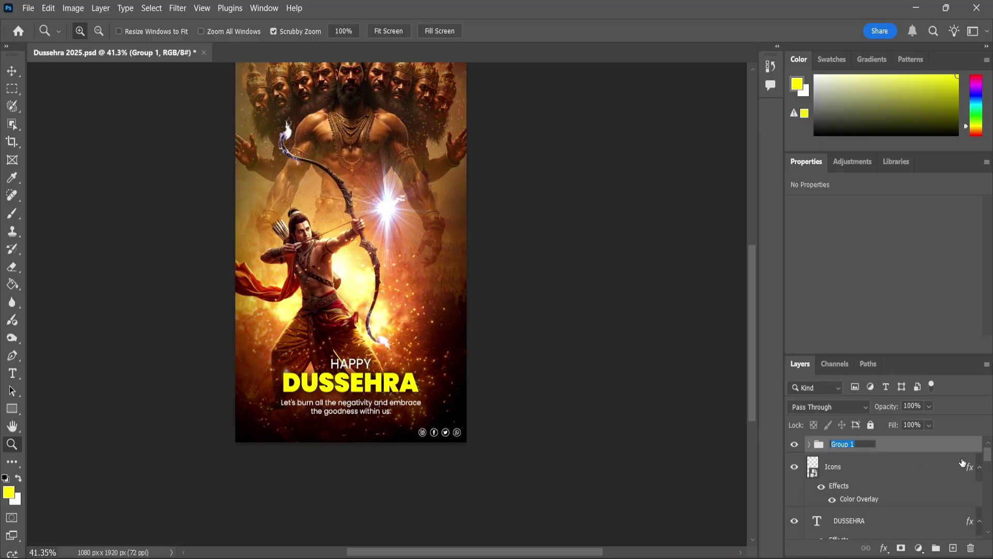
pyautogui.write('Adjustments')
pyautogui.press('Return')
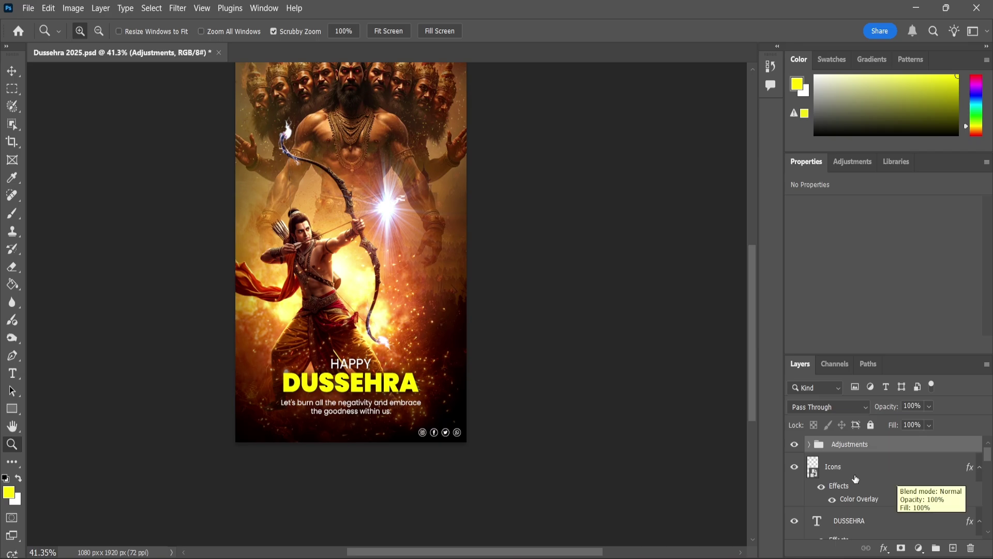
# Fit the poster in view and toggle the Adjustments group to compare the grading
pyautogui.scroll(-1, 499, 340)
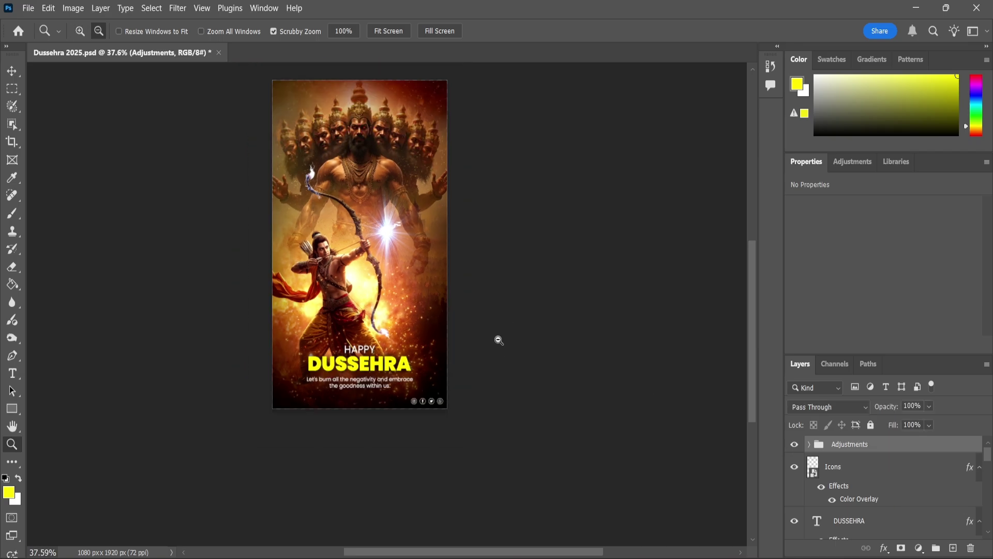
pyautogui.click(390, 30)
pyautogui.click(794, 450)
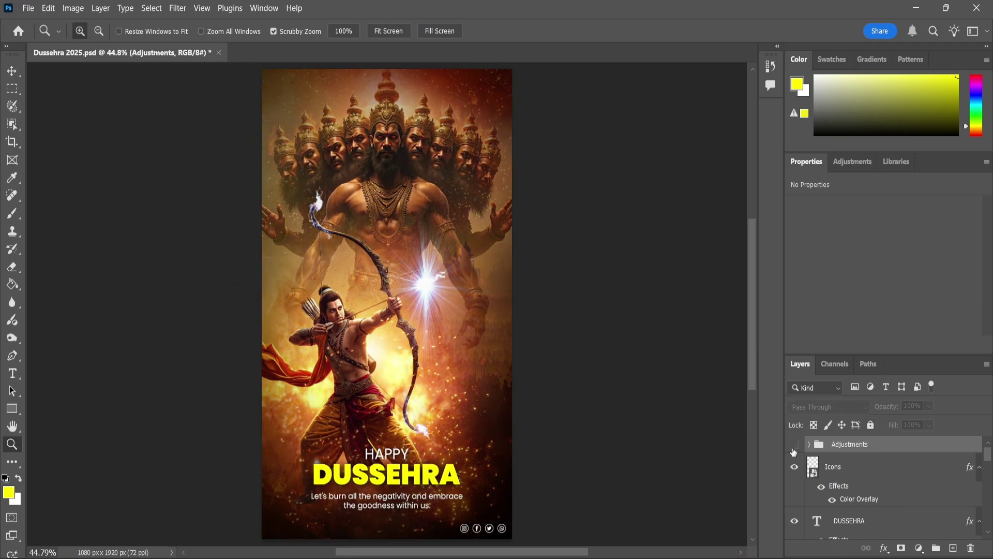
pyautogui.scroll(1, 555, 448)
pyautogui.scroll(1, 523, 430)
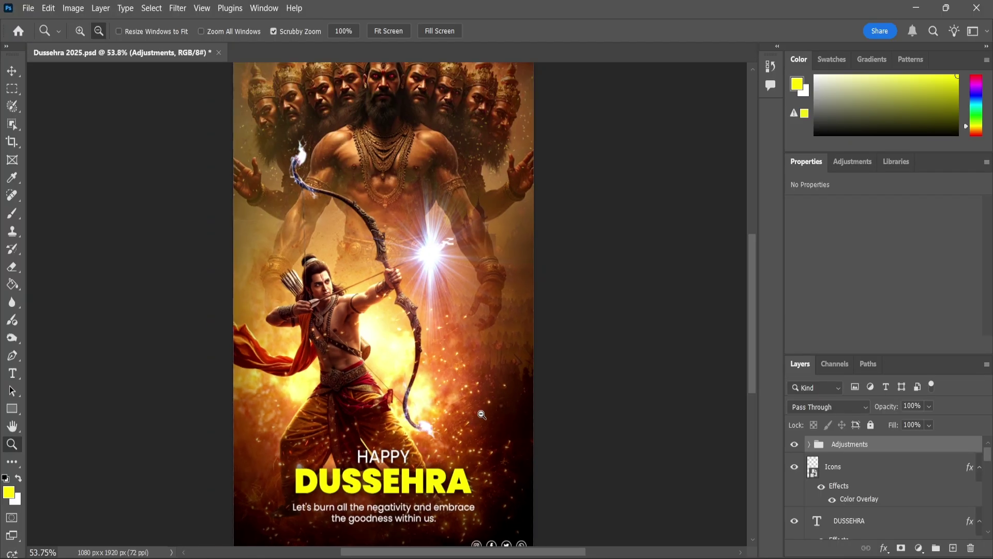
pyautogui.scroll(-3, 489, 414)
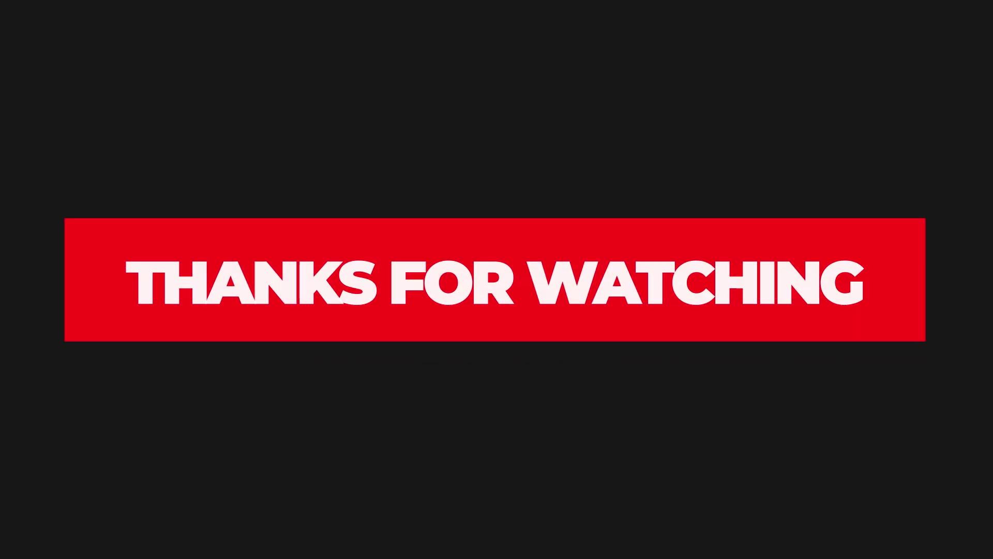